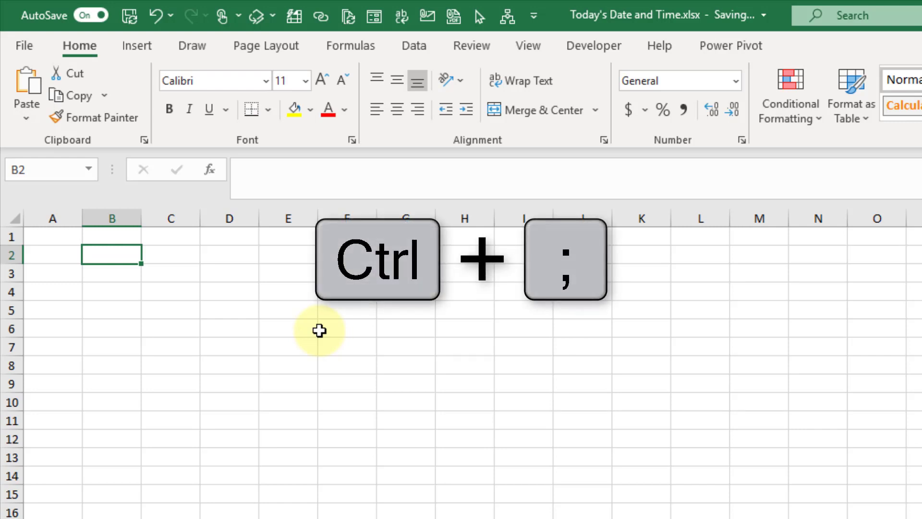
Step: Insert today's date as a static value in B2 and the current time as a static value in B4
key(ctrl+semicolon)
key(Return)
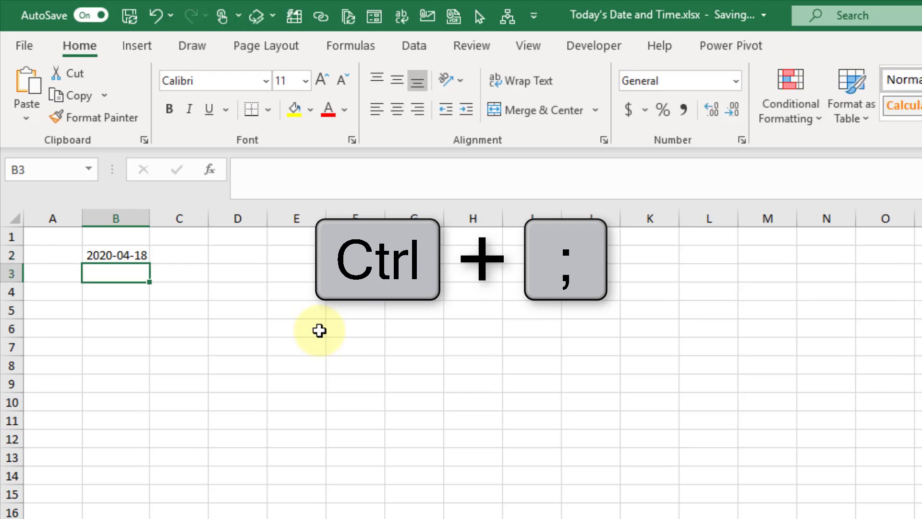
key(Return)
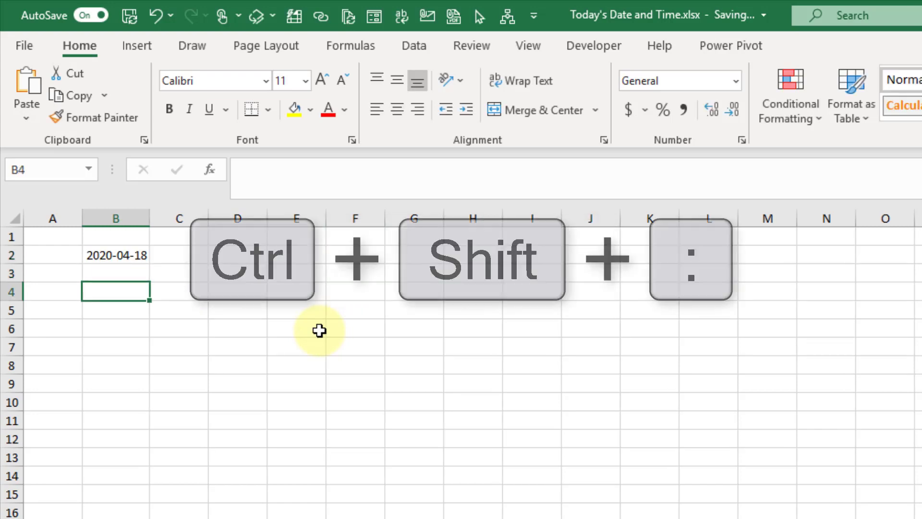
key(ctrl+shift+colon)
key(Return)
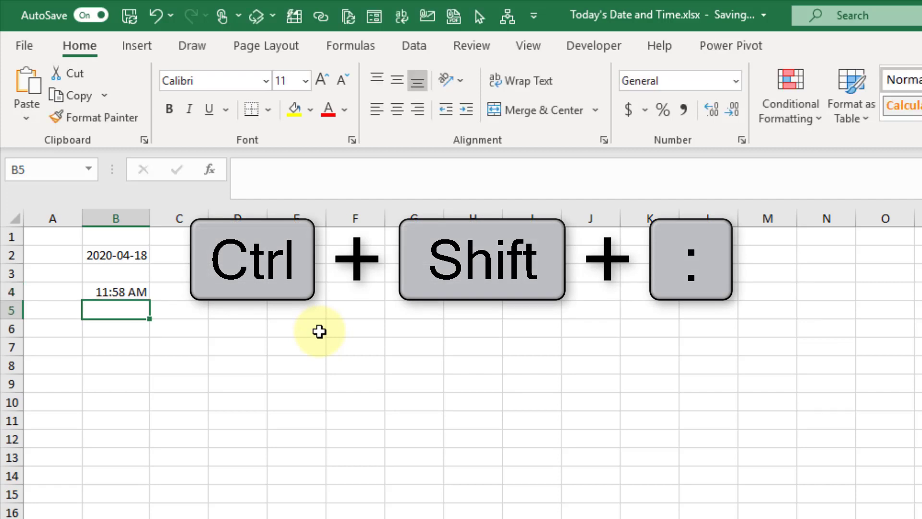
Step: Enter a text formula in D2 reading "Today is " followed by the inserted static current date
click(245, 253)
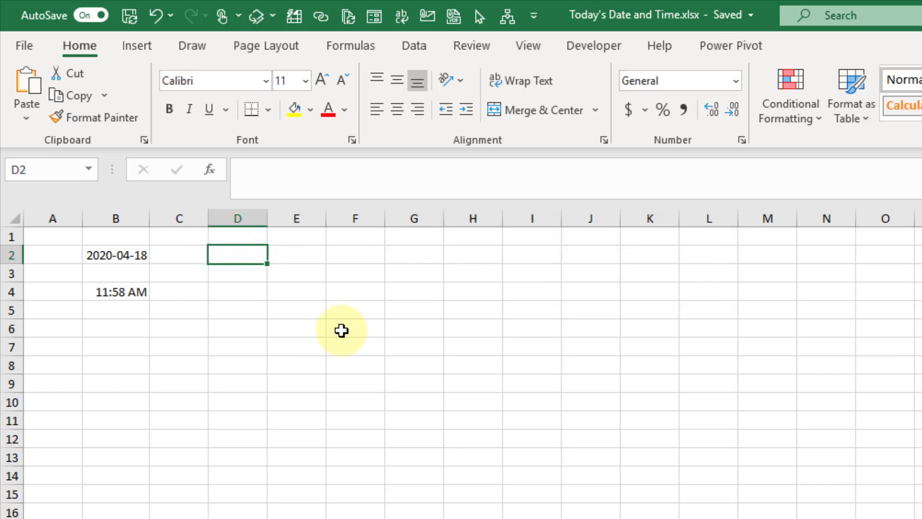
text(=)
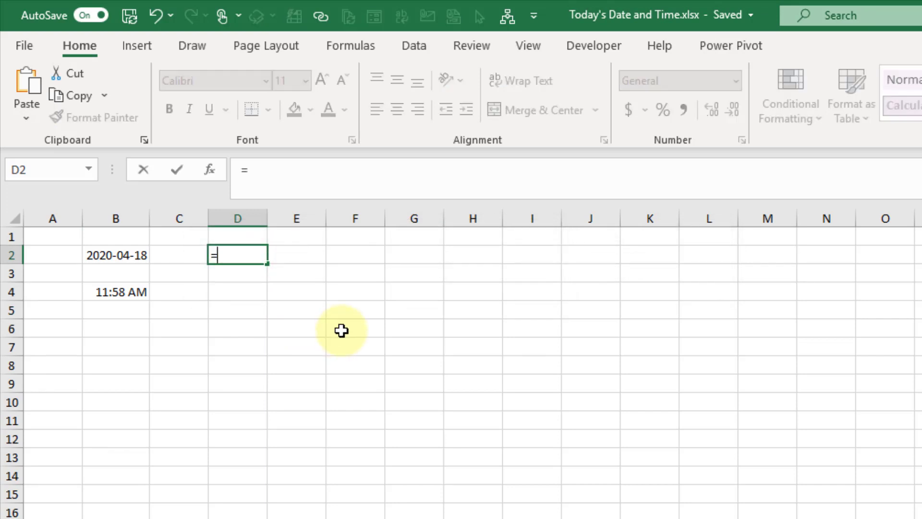
text("Today is)
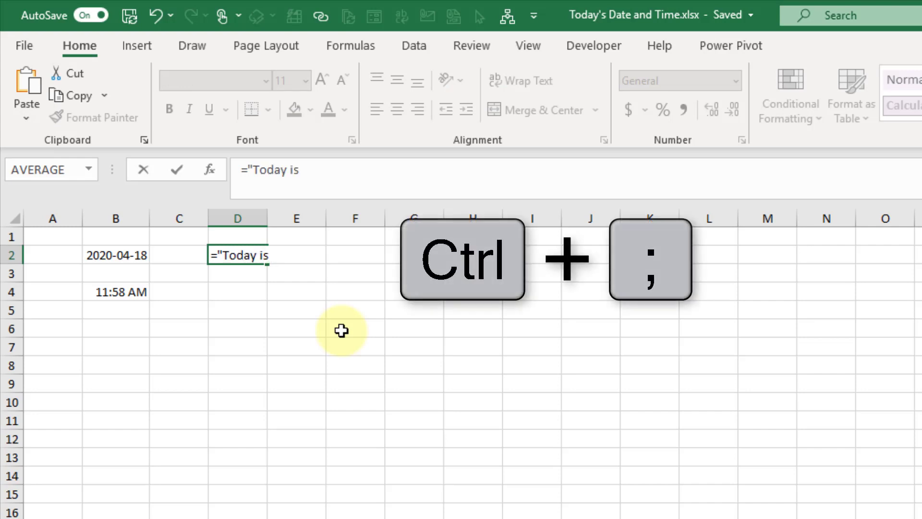
key(ctrl+semicolon)
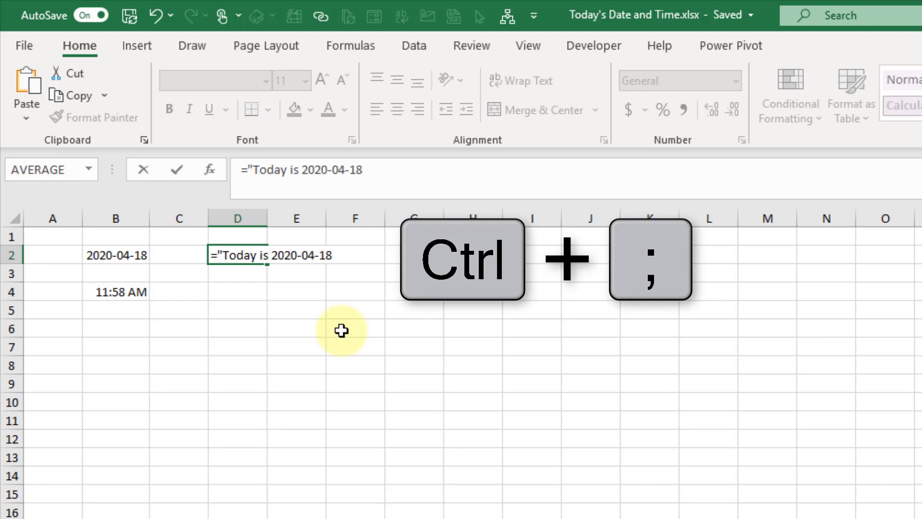
text(")
key(Return)
Step: Enter a text formula in D4 reading "The time is " followed by the inserted static current time
key(Return)
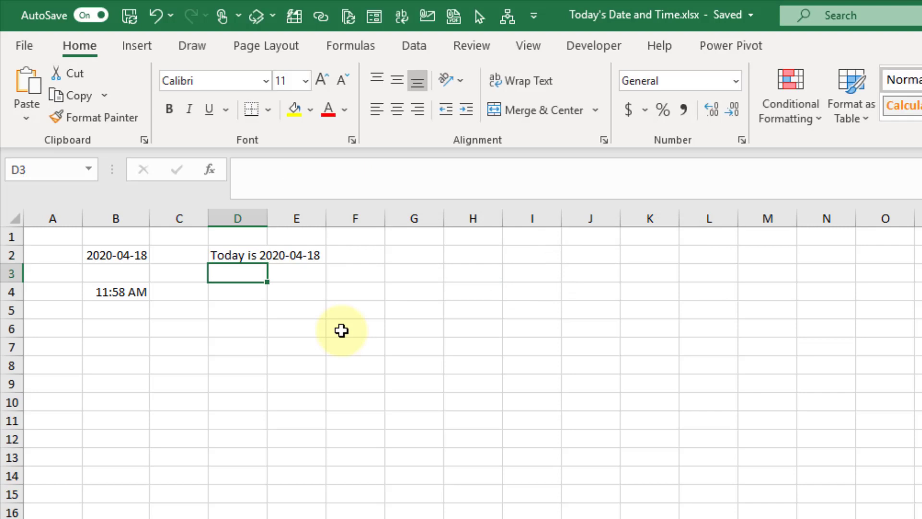
text(=")
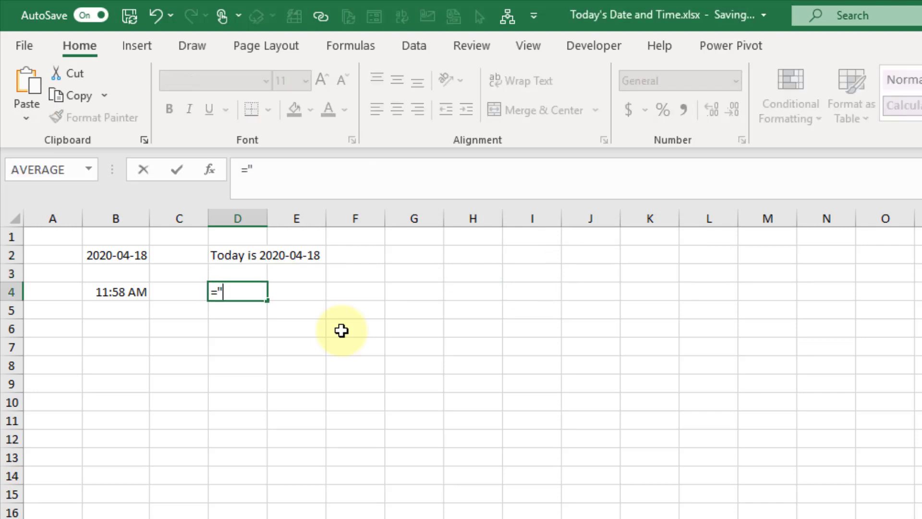
text(The time is)
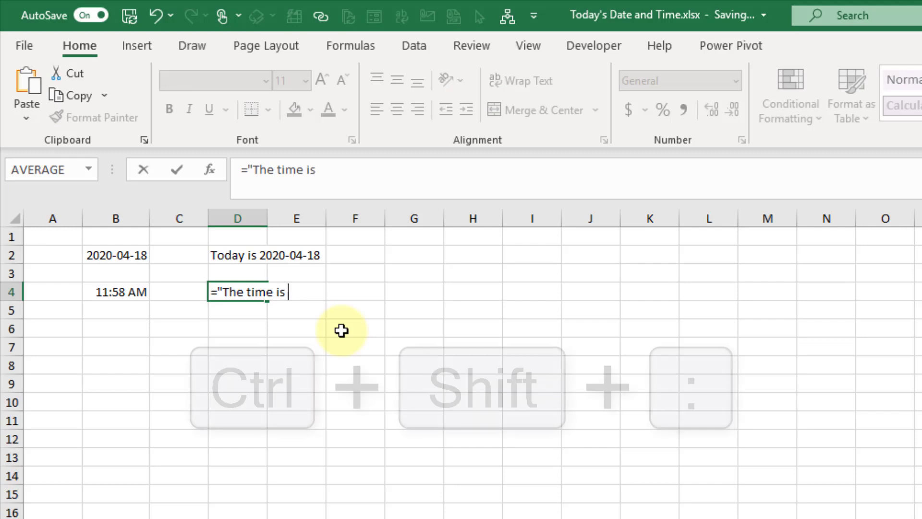
key(ctrl+shift+colon)
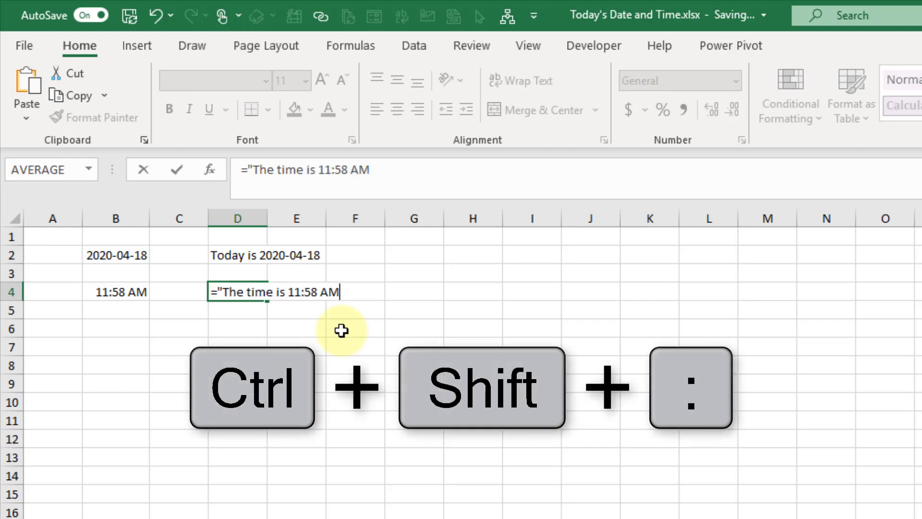
text(")
key(Return)
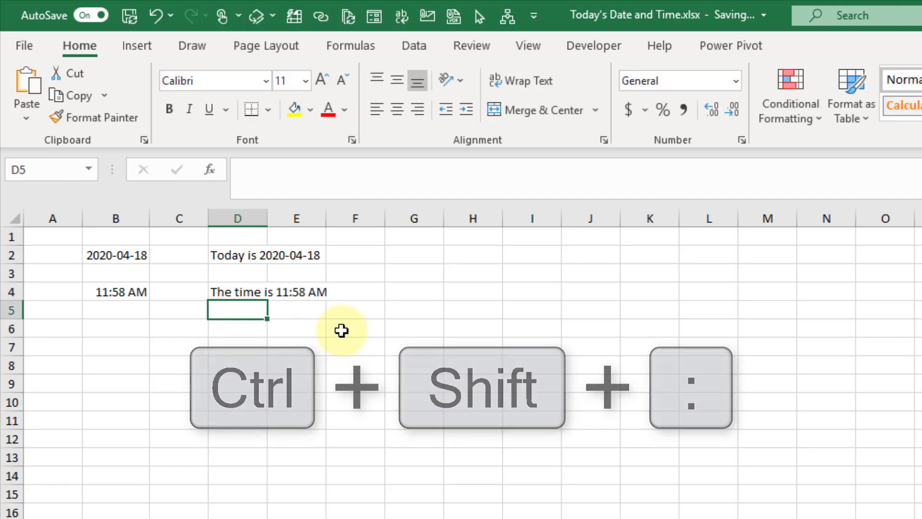
Step: Apply the General number format to B2:B4 and inspect the underlying serial values of the date and time cells
click(124, 255)
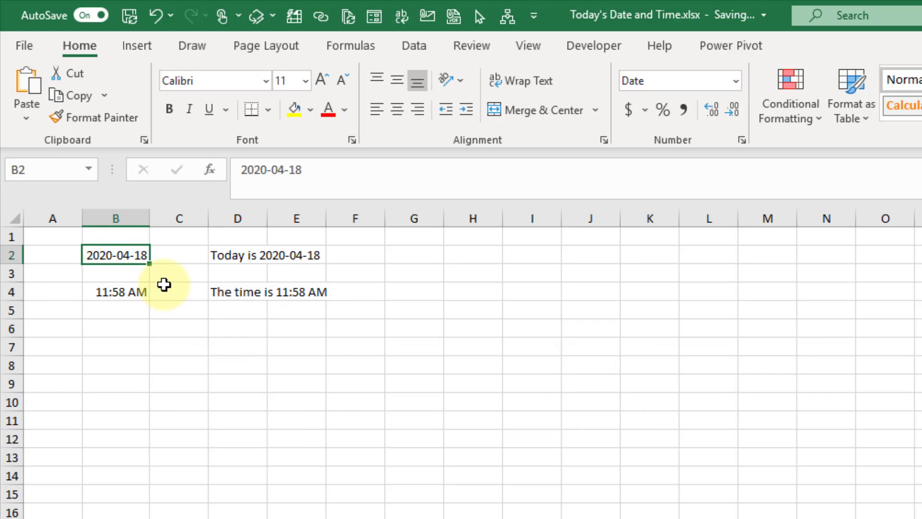
click(136, 290)
click(135, 251)
drag(125, 275, 124, 301)
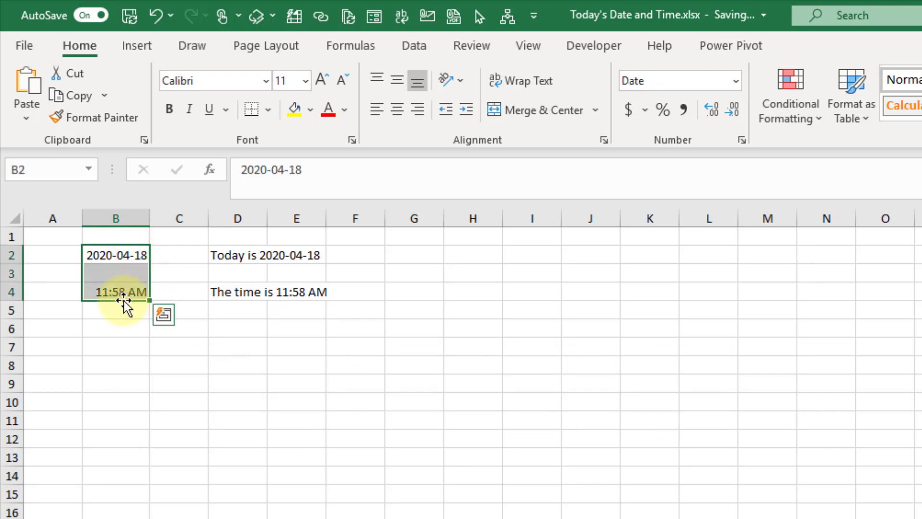
click(734, 78)
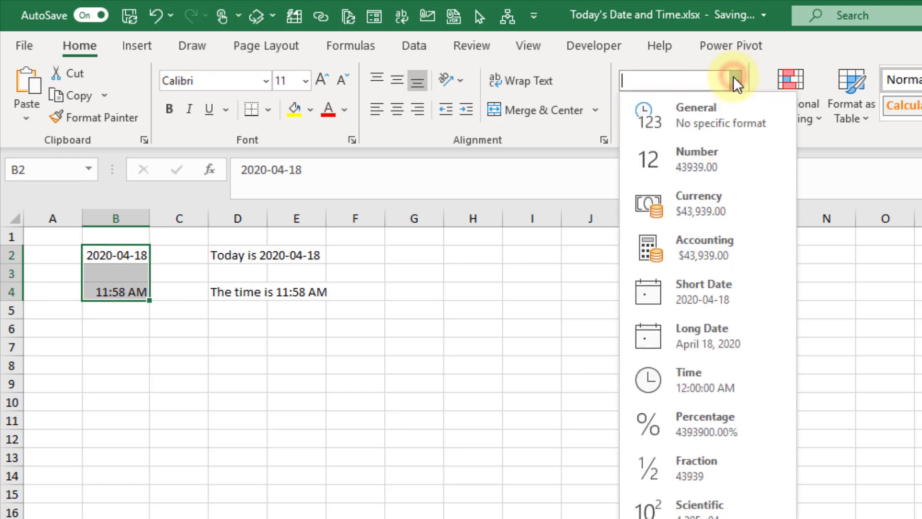
click(725, 115)
click(103, 255)
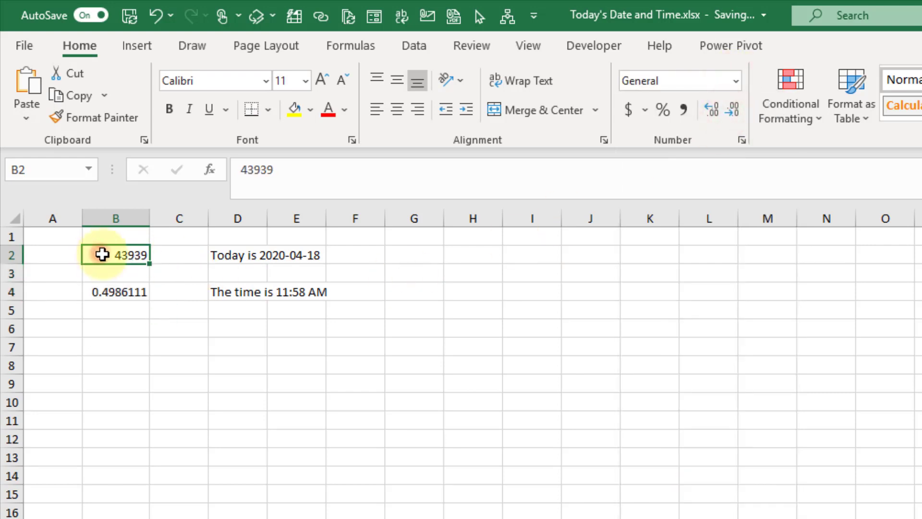
click(104, 292)
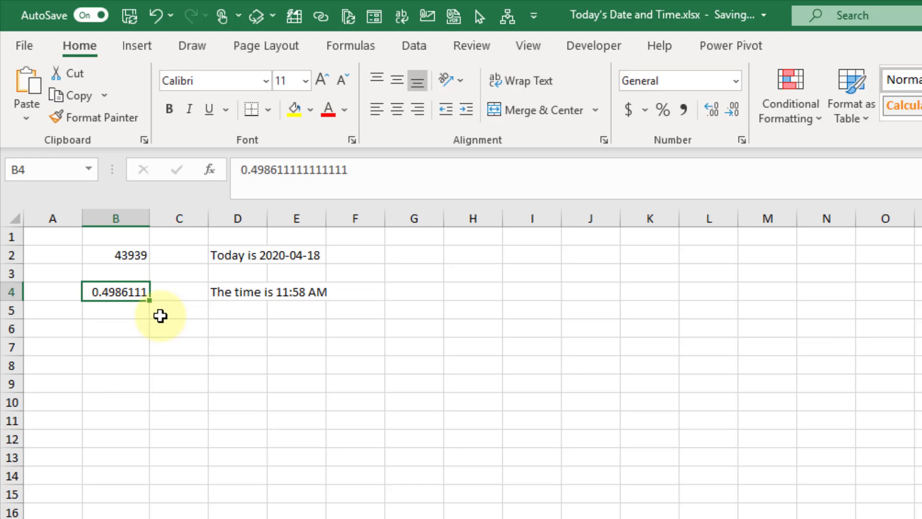
click(128, 255)
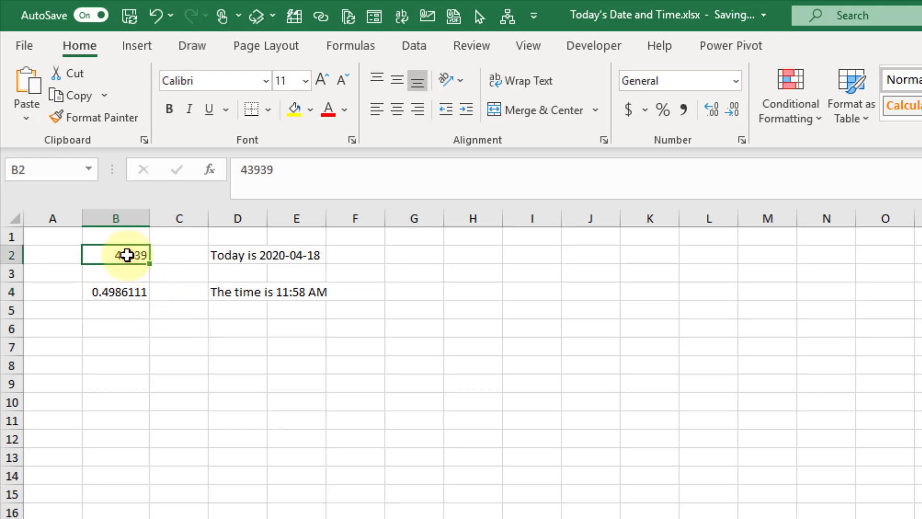
click(121, 294)
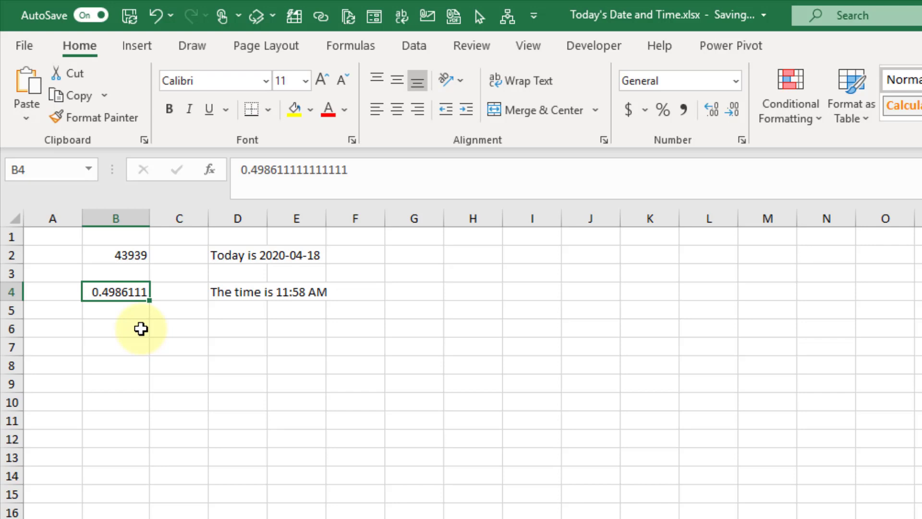
Step: Format B2 as Short Date and B4 as Time
click(130, 255)
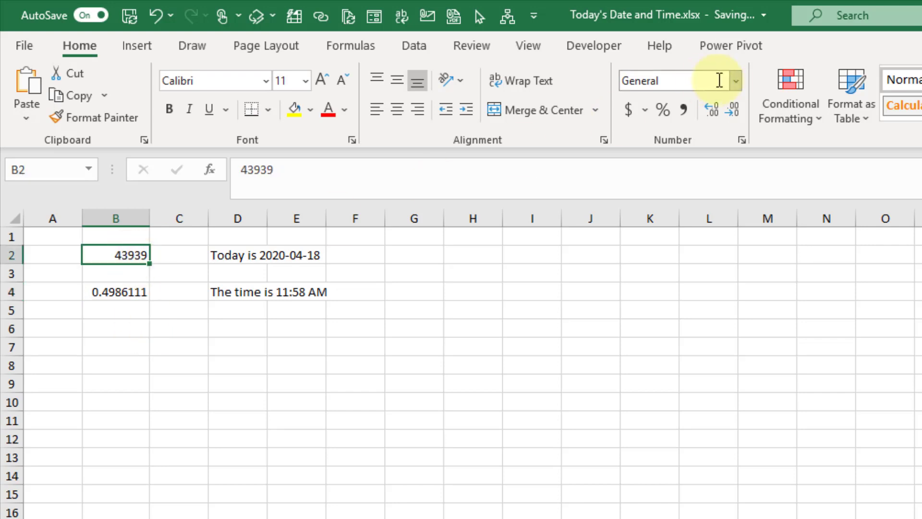
click(735, 81)
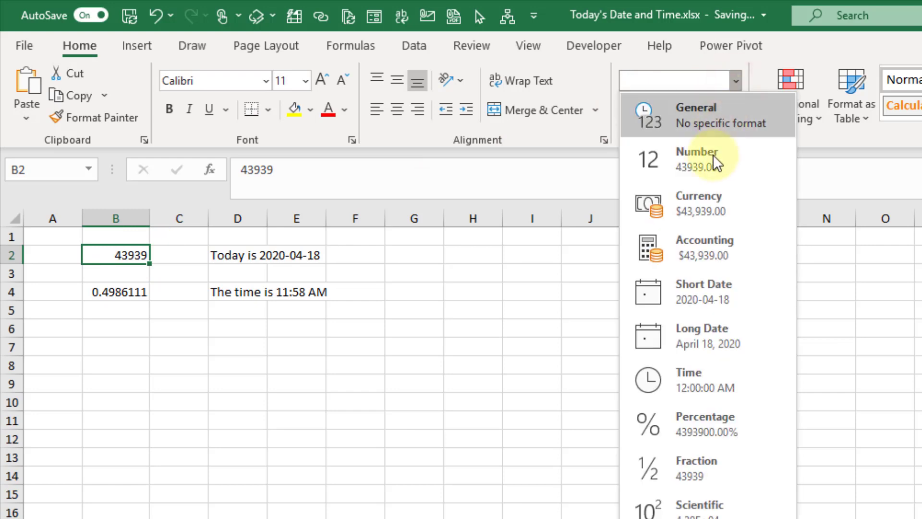
click(705, 287)
click(119, 292)
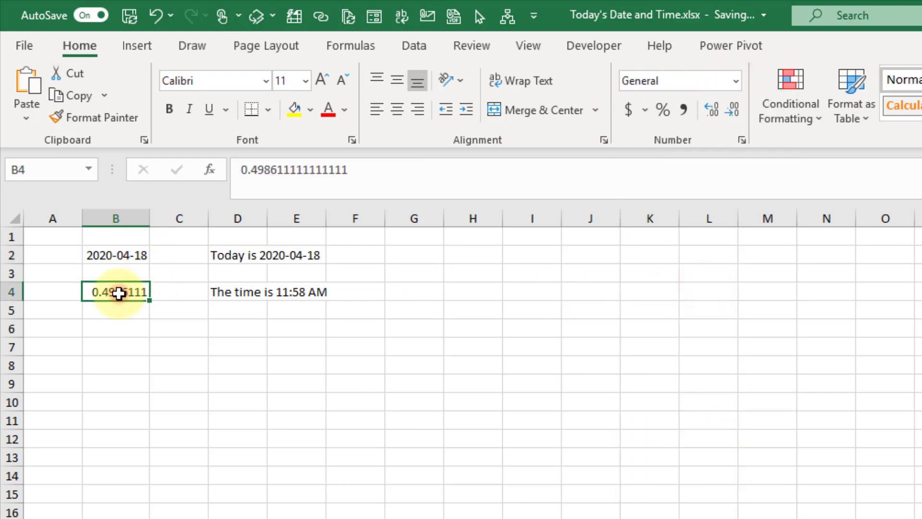
click(734, 81)
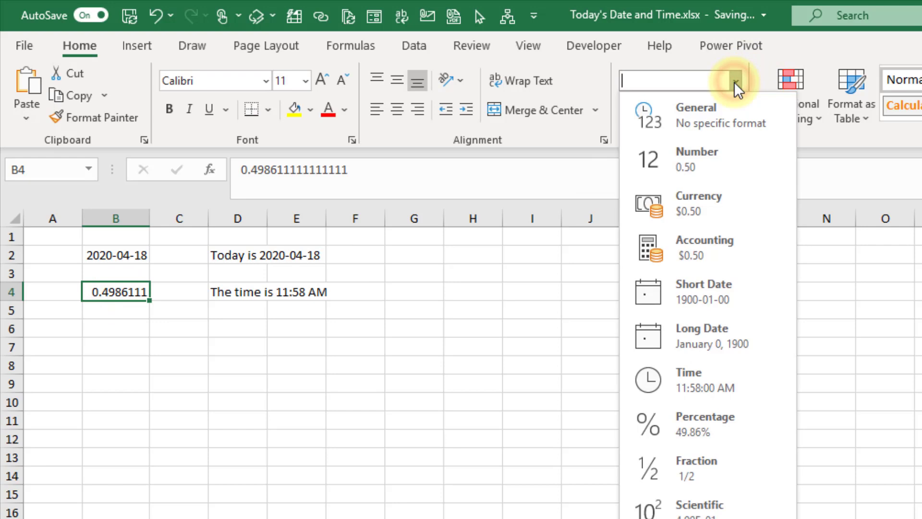
click(696, 389)
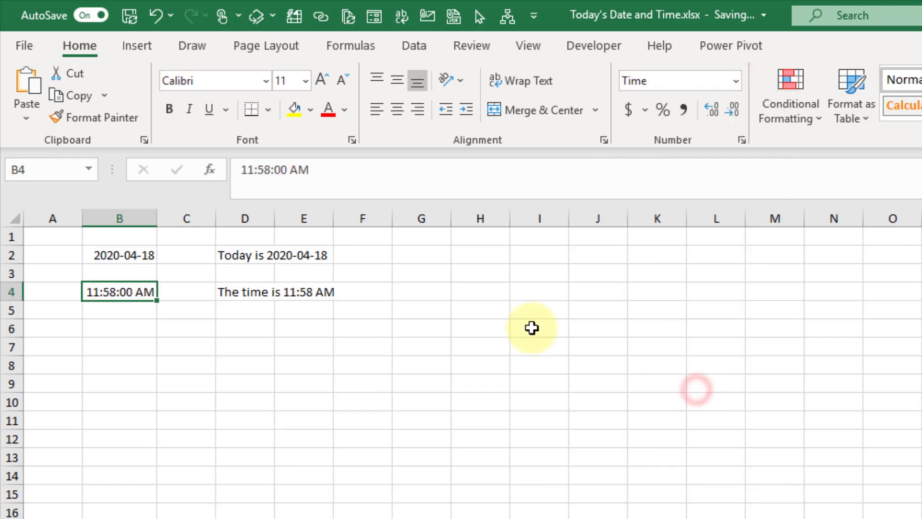
click(466, 293)
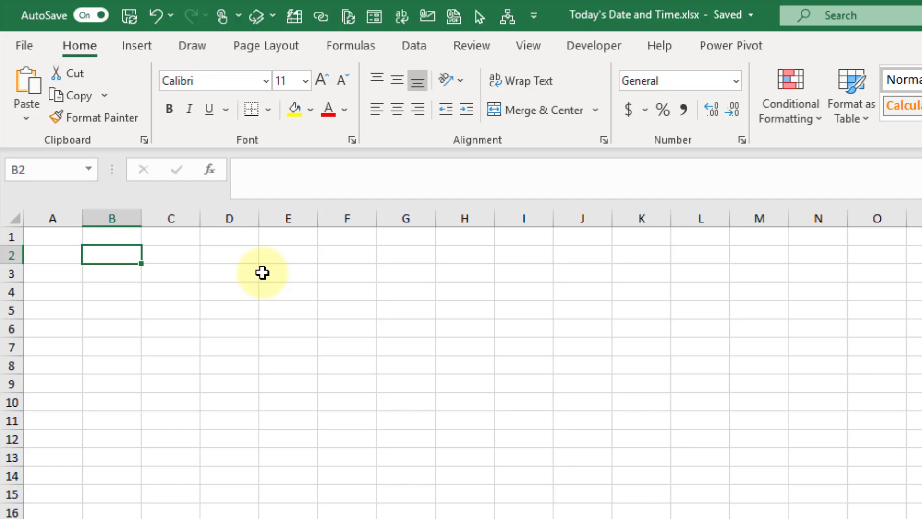
Step: Enter =TODAY() in B2 of the blank sheet and check the cell's formula
text(=)
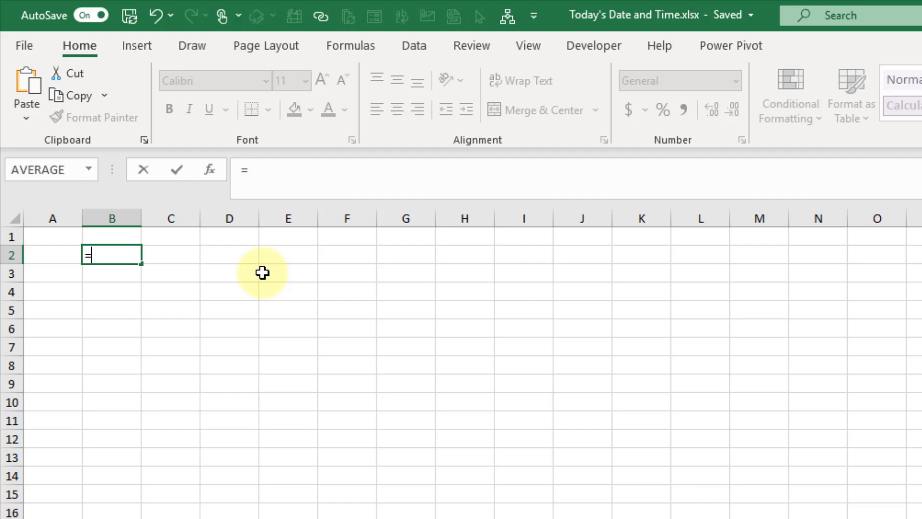
text(to)
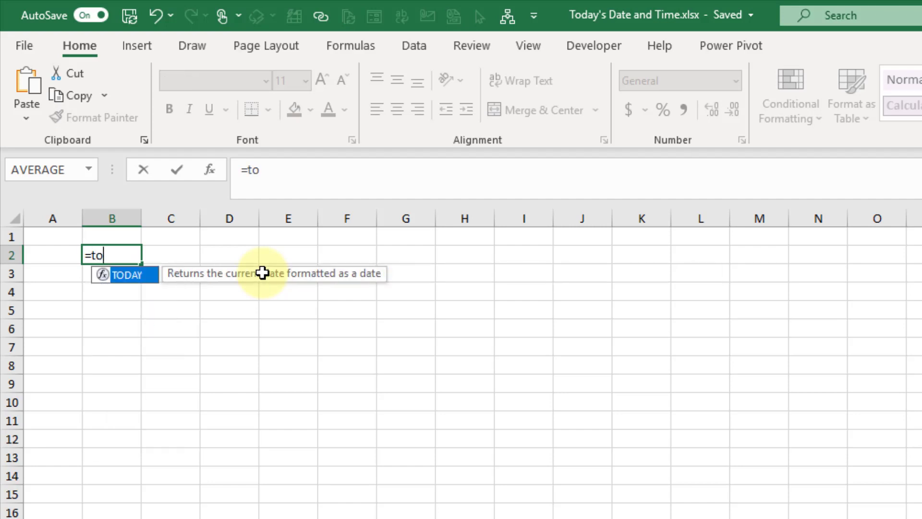
key(Tab)
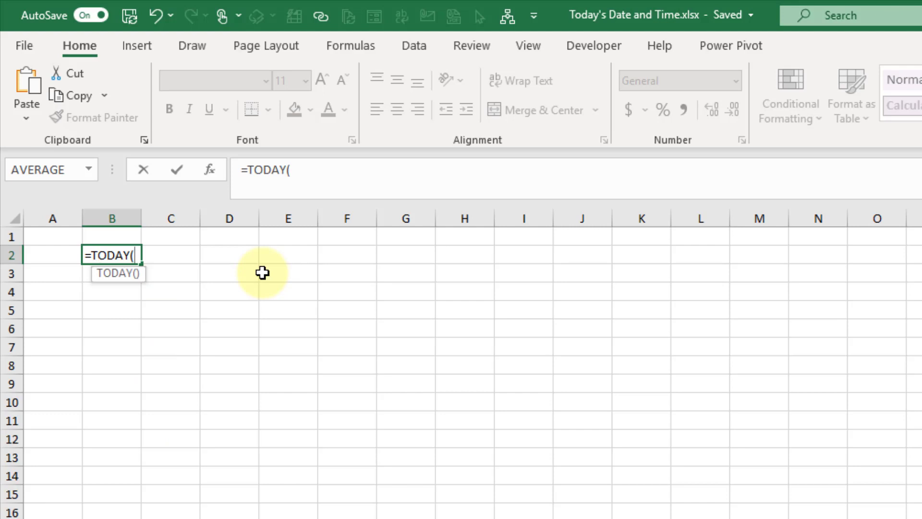
text())
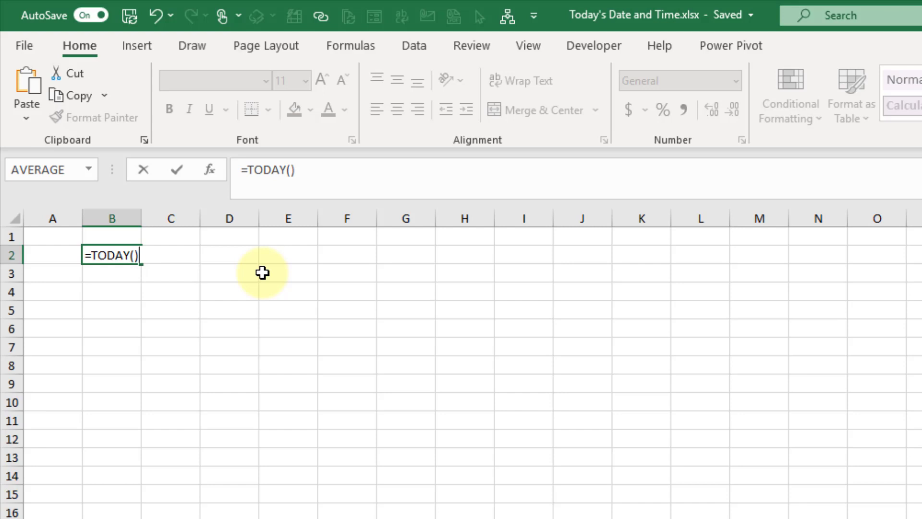
key(Return)
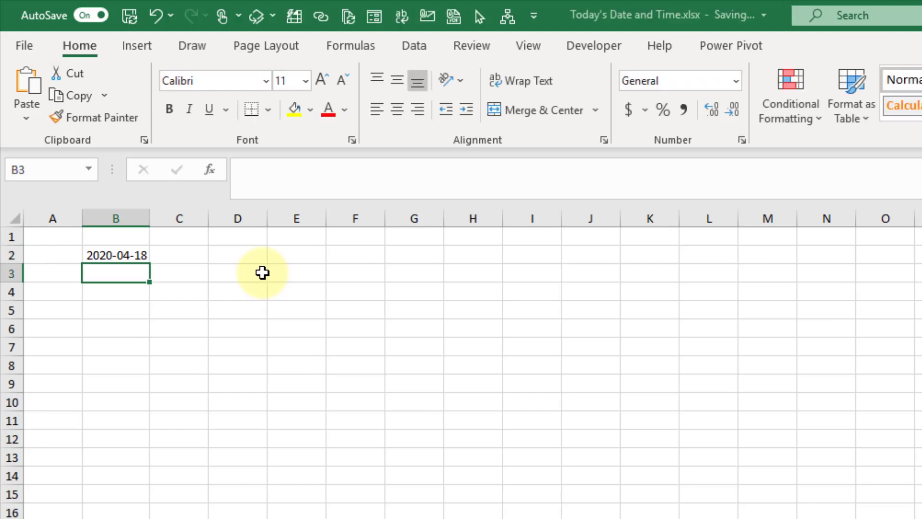
key(Up)
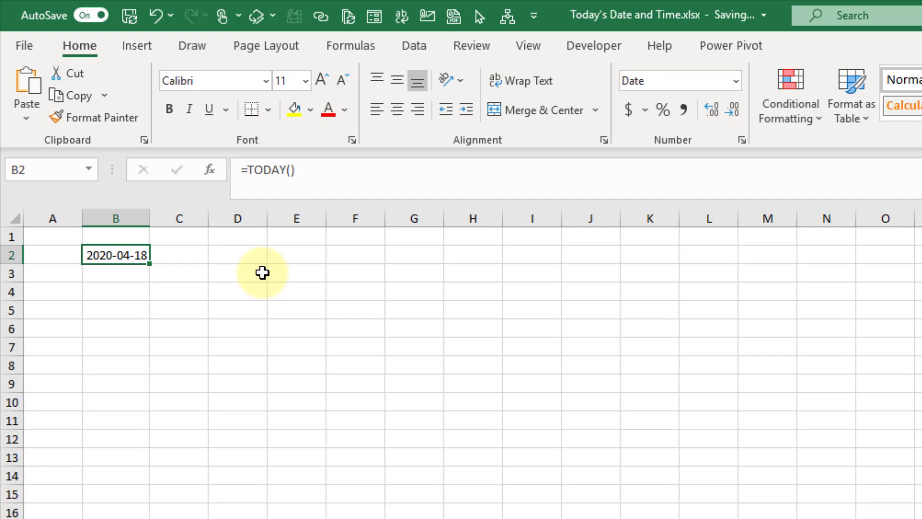
Step: Enter =NOW() in B4 with column B widened to fit, and recalculate the workbook
key(Down)
key(Down)
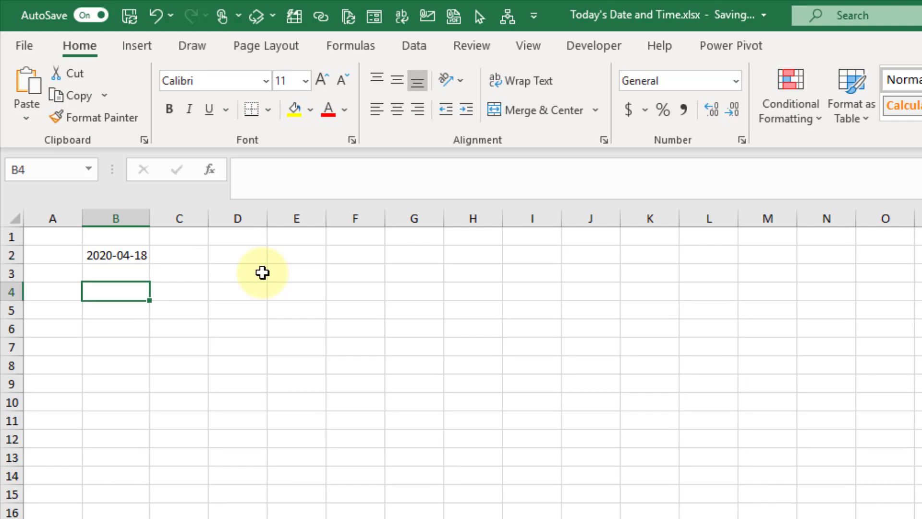
text(=mo)
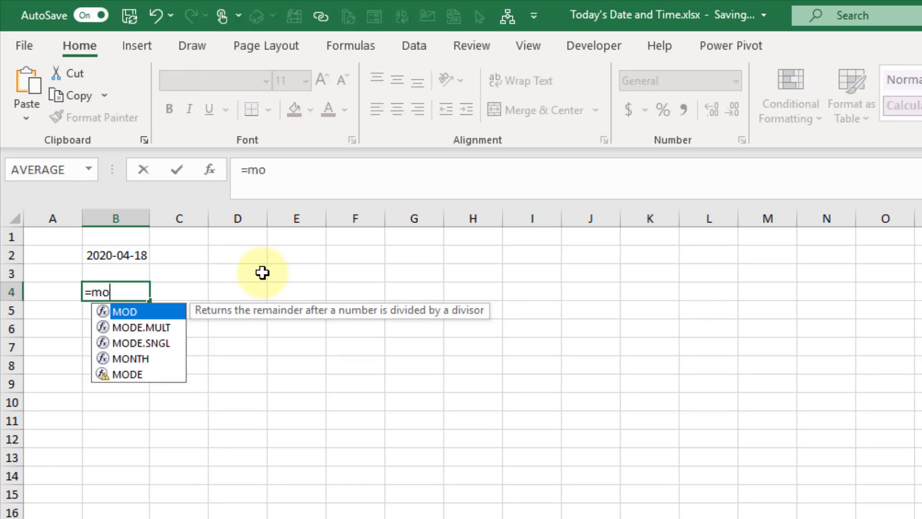
key(BackSpace)
key(BackSpace)
text(now)
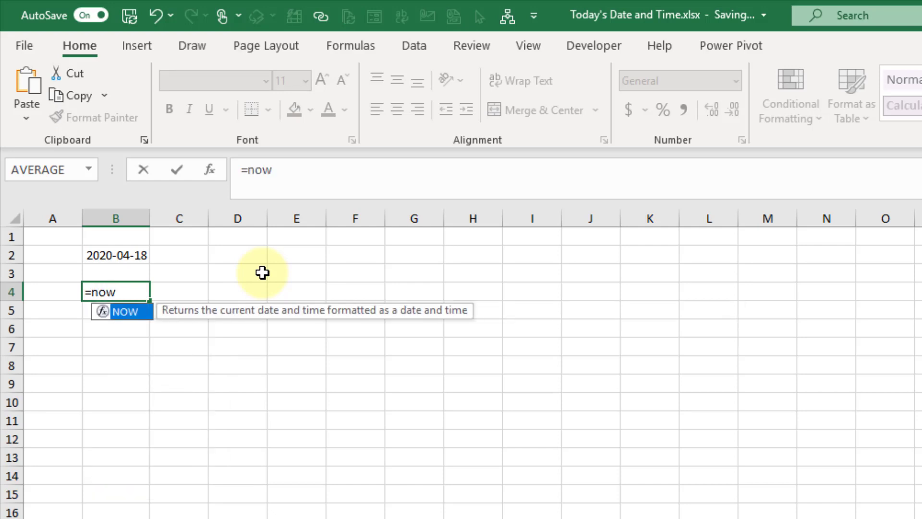
key(Tab)
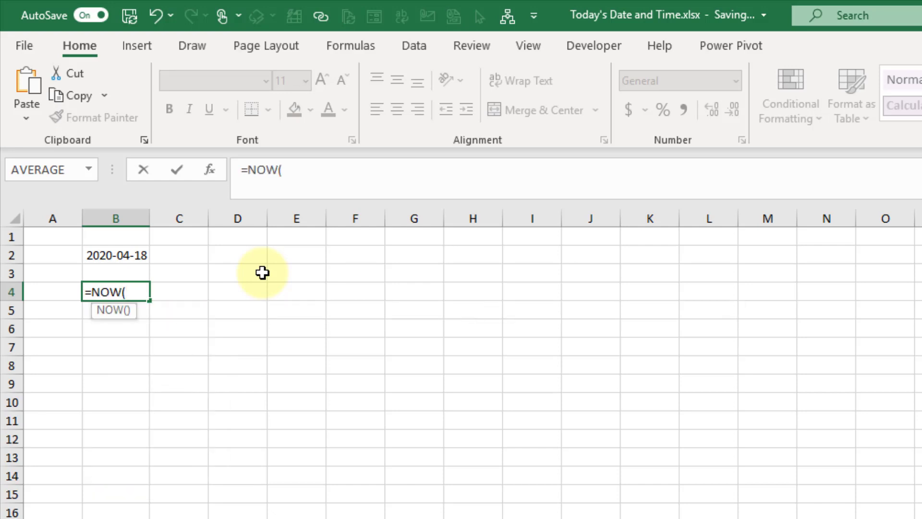
text())
key(Return)
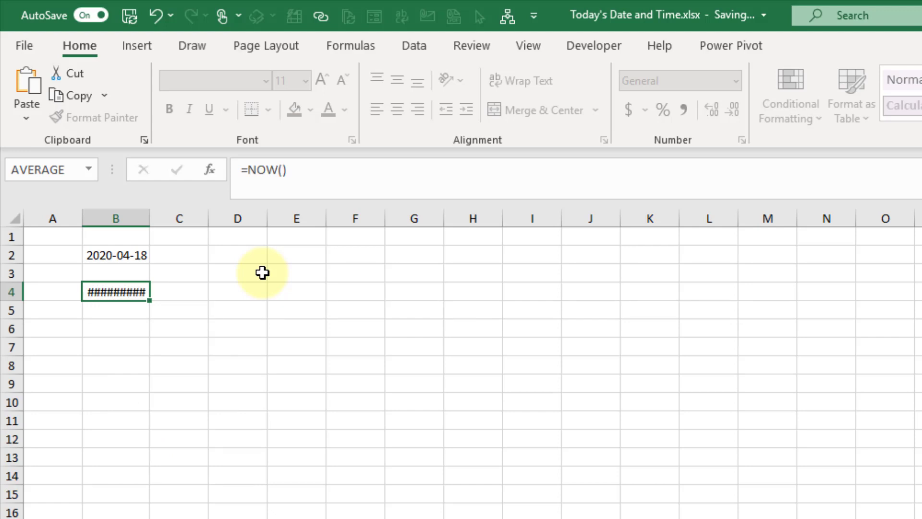
key(Up)
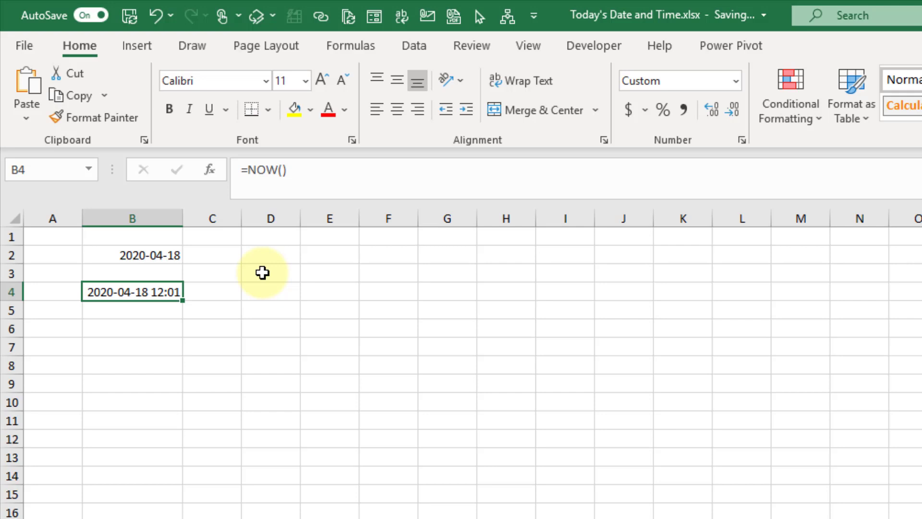
key(F9)
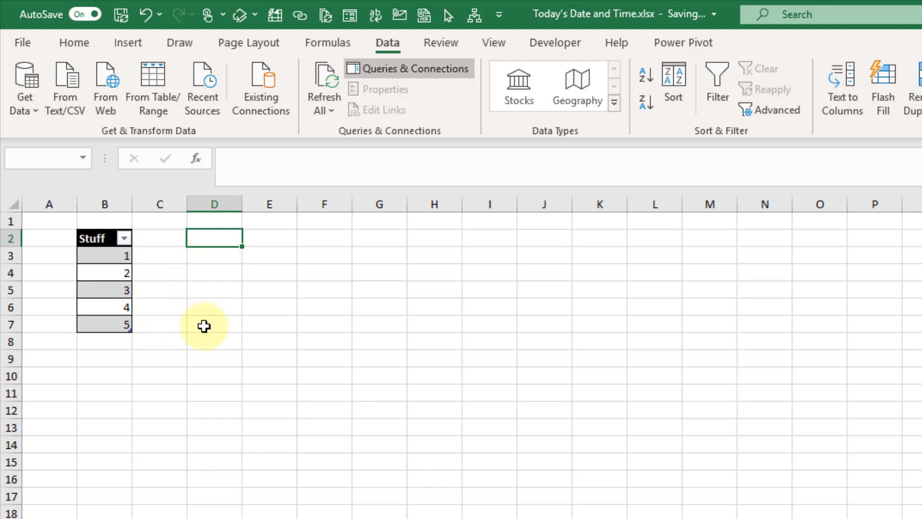
Step: Load the Stuff table into the Power Query Editor
click(106, 271)
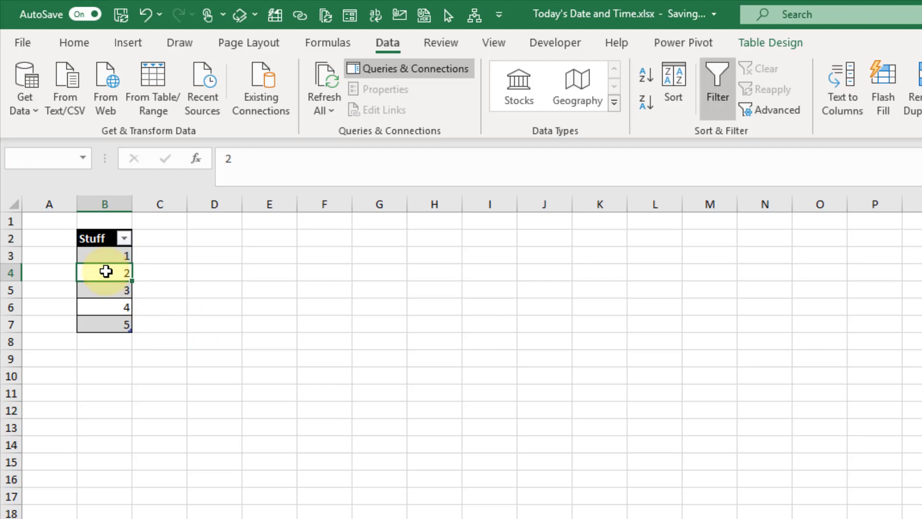
click(387, 43)
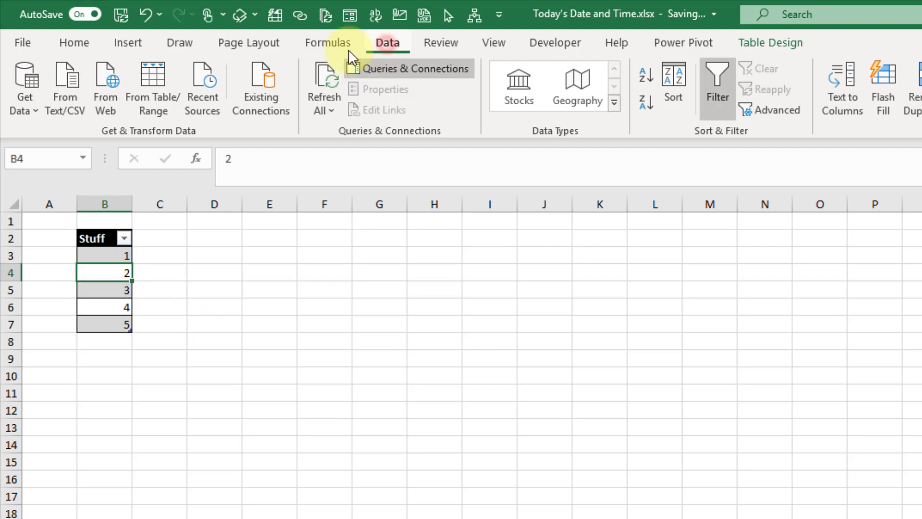
click(157, 93)
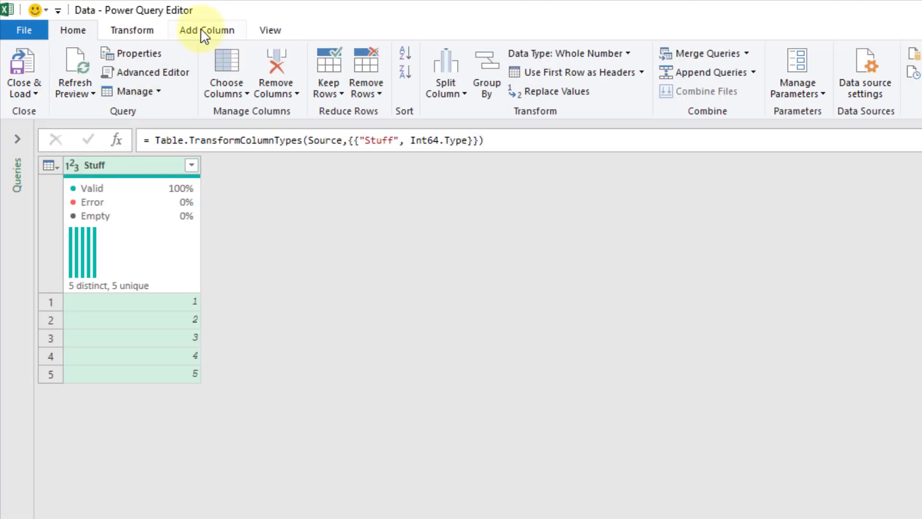
Step: Start a custom column in the query and name it DateTime
click(202, 29)
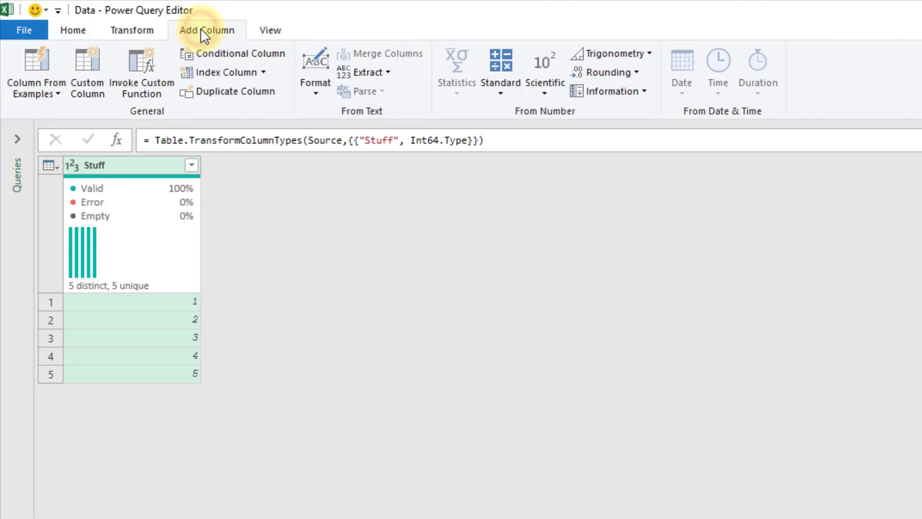
click(94, 82)
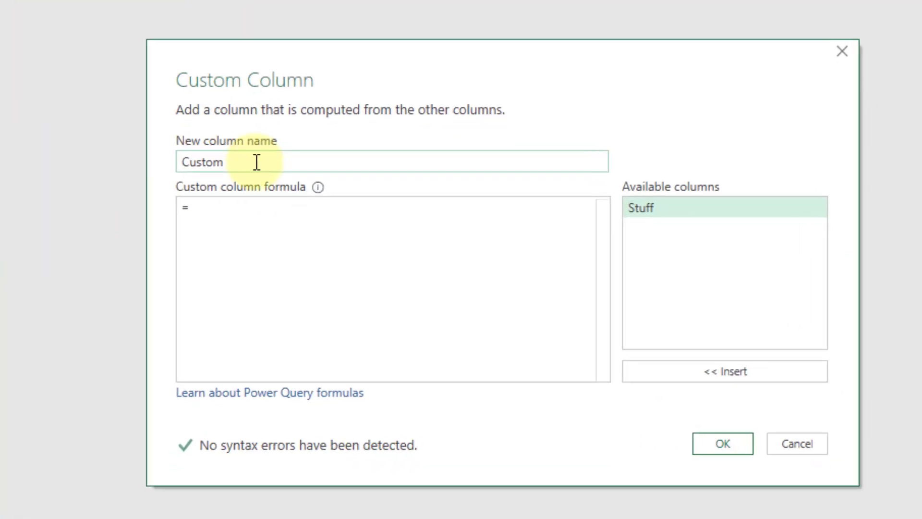
click(482, 283)
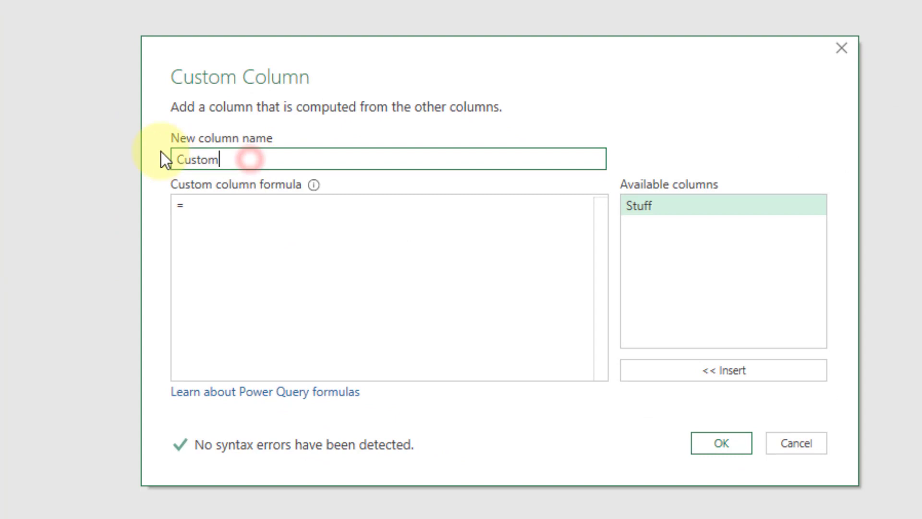
drag(237, 160, 168, 155)
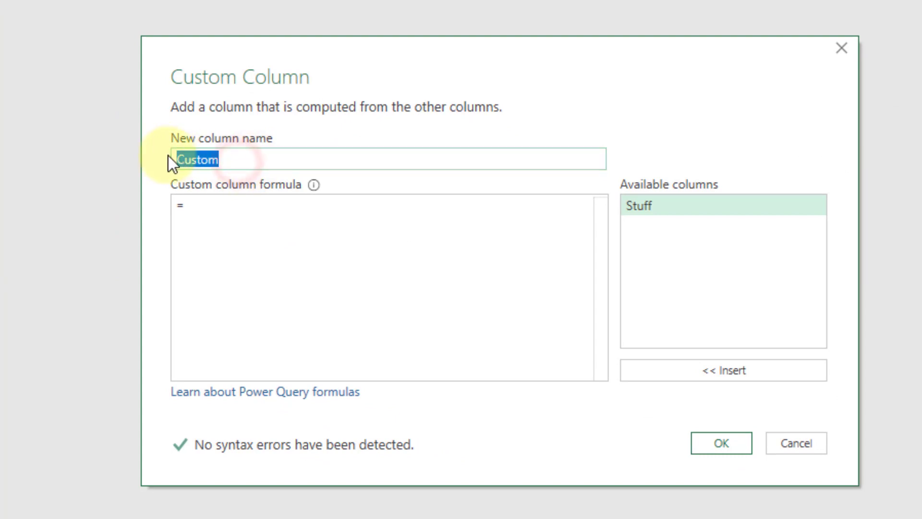
text(DateTime)
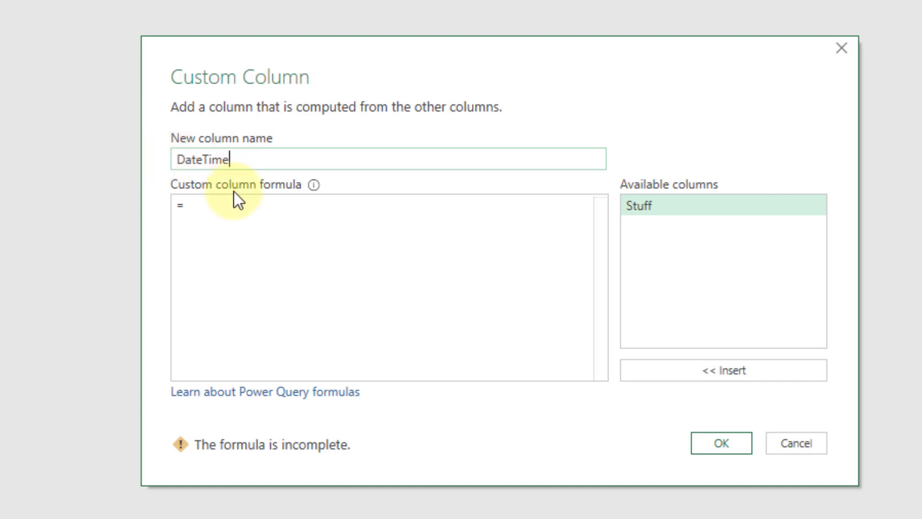
Step: Create the custom column with the formula DateTime.LocalNow() and widen it to show the full date and time
click(238, 202)
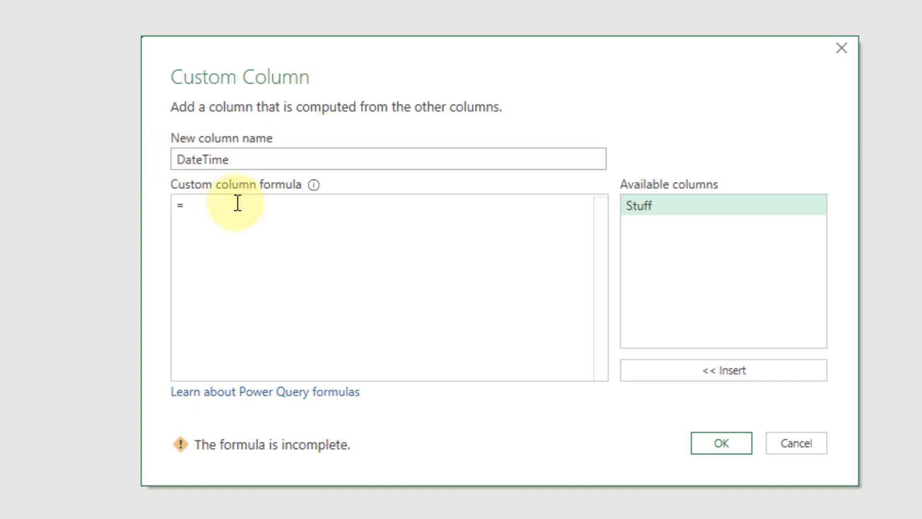
text(DateTime.Loca)
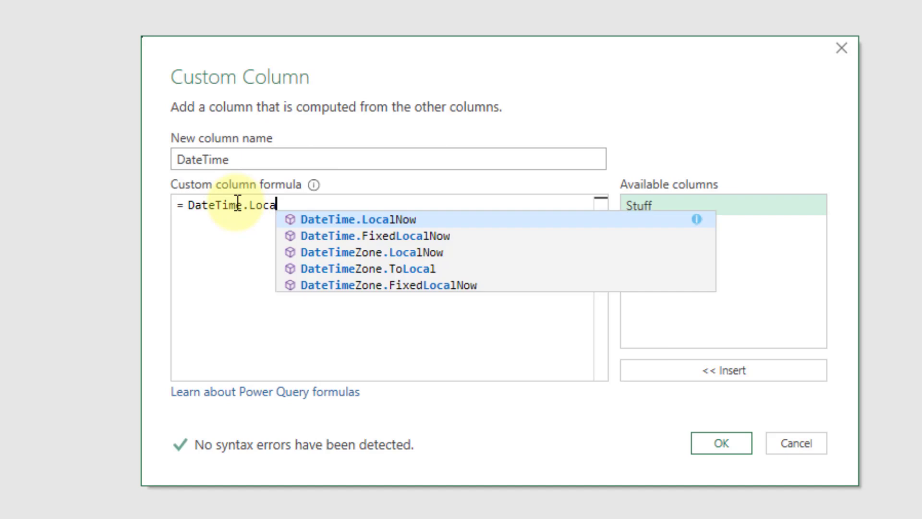
click(319, 222)
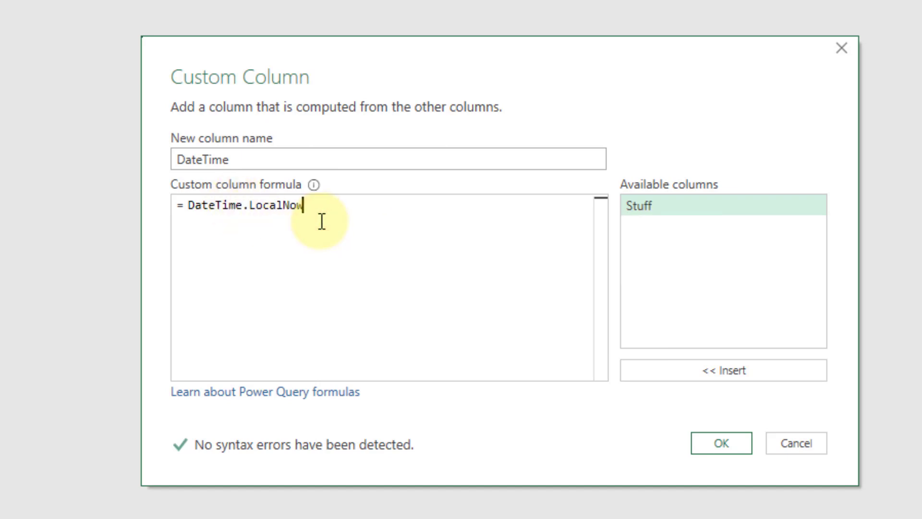
text(())
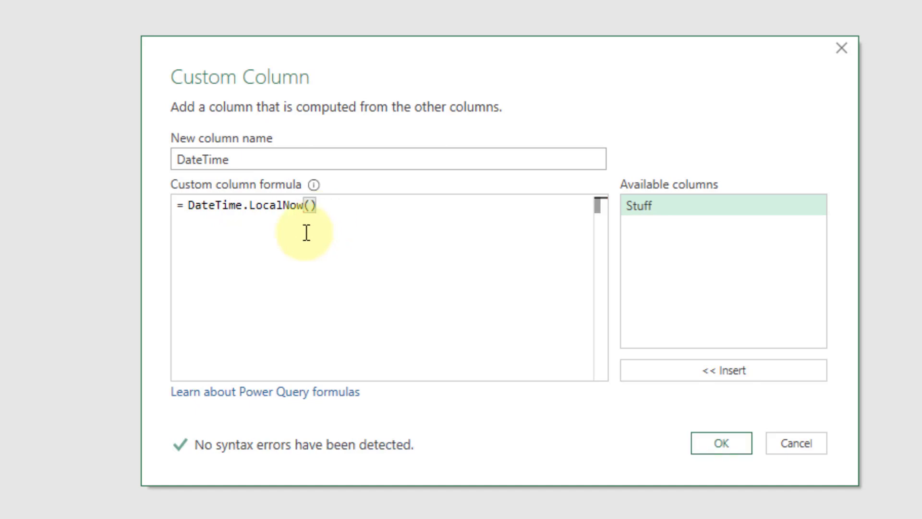
click(309, 205)
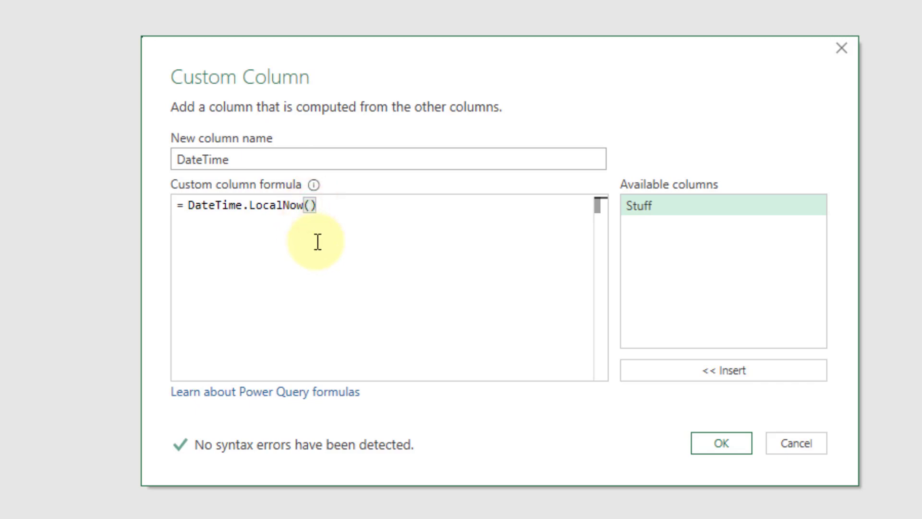
click(322, 215)
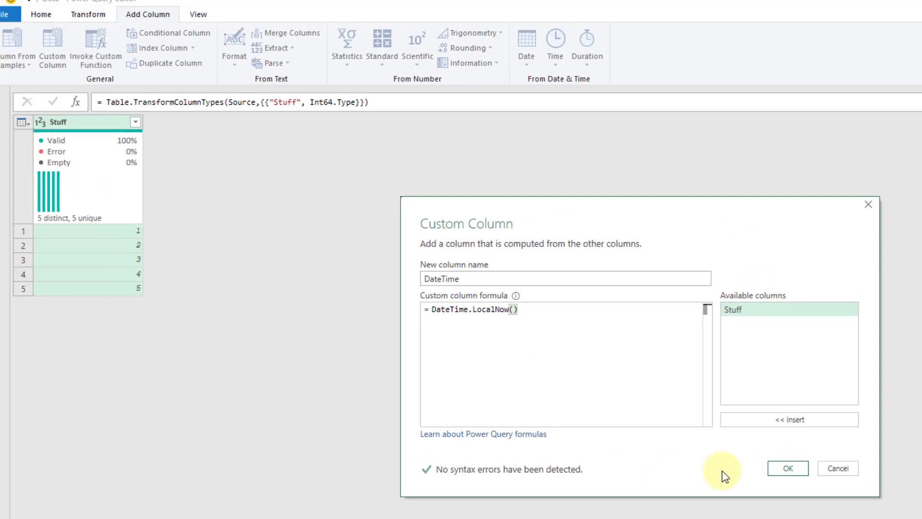
click(743, 451)
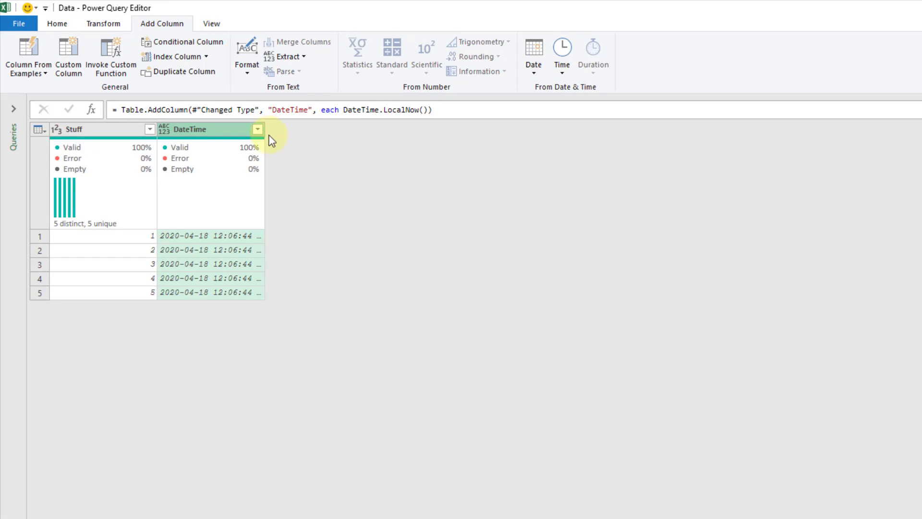
drag(265, 130, 354, 143)
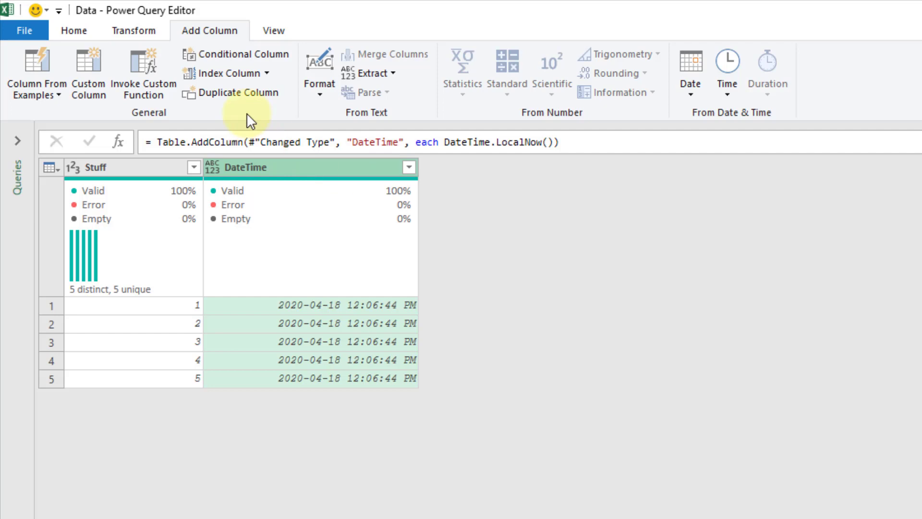
Step: Add a Date Only column and a Time Only column extracted from the DateTime column
click(233, 29)
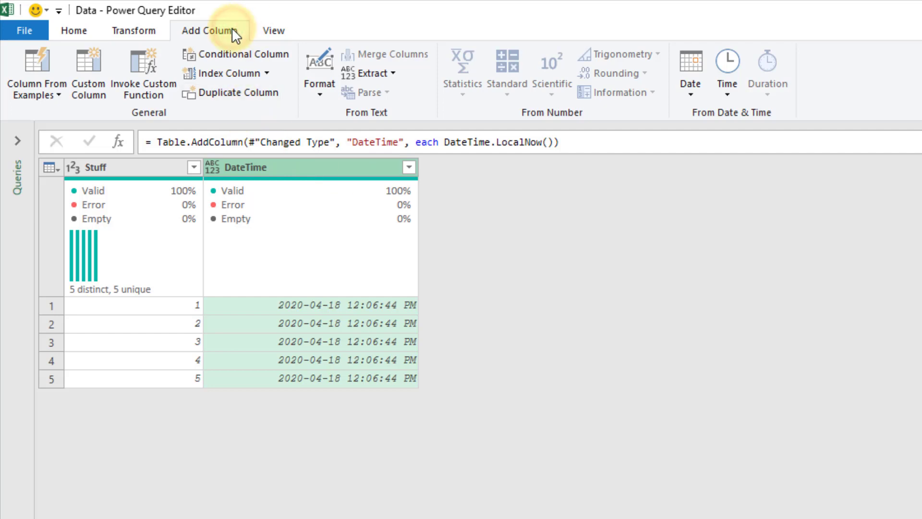
click(697, 93)
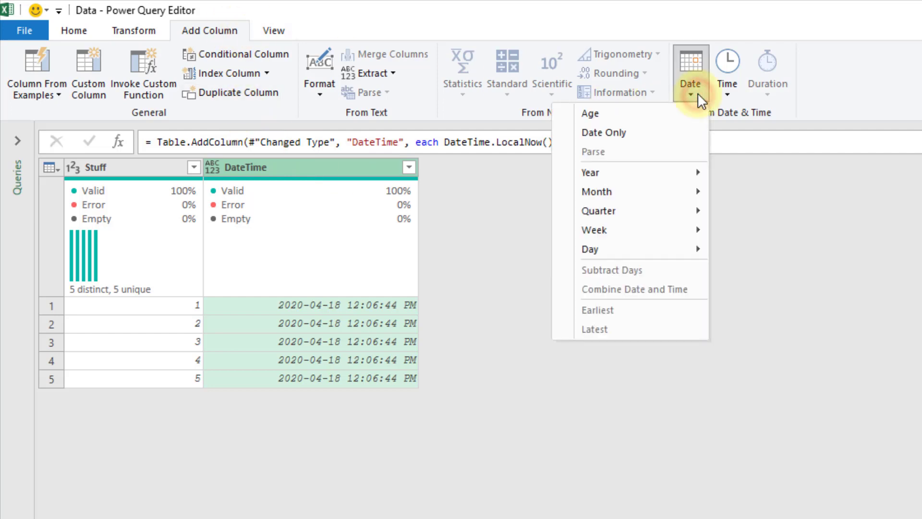
click(647, 129)
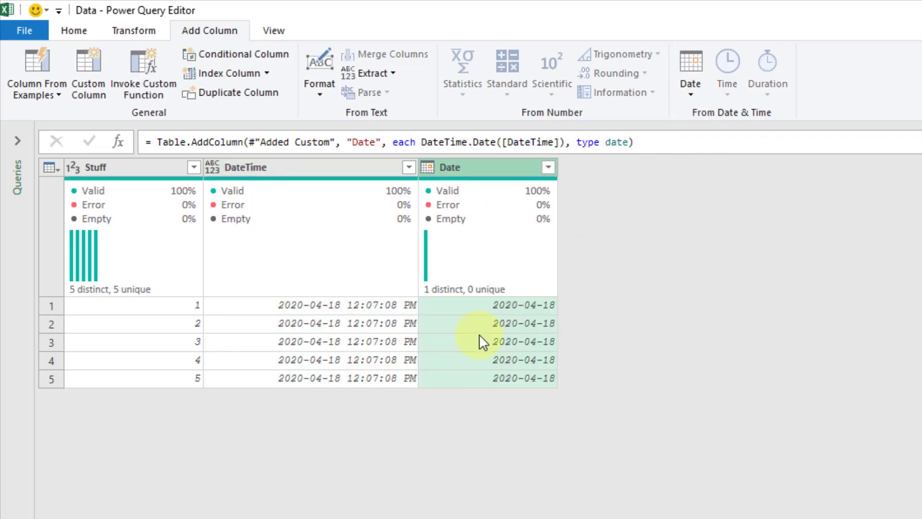
click(316, 169)
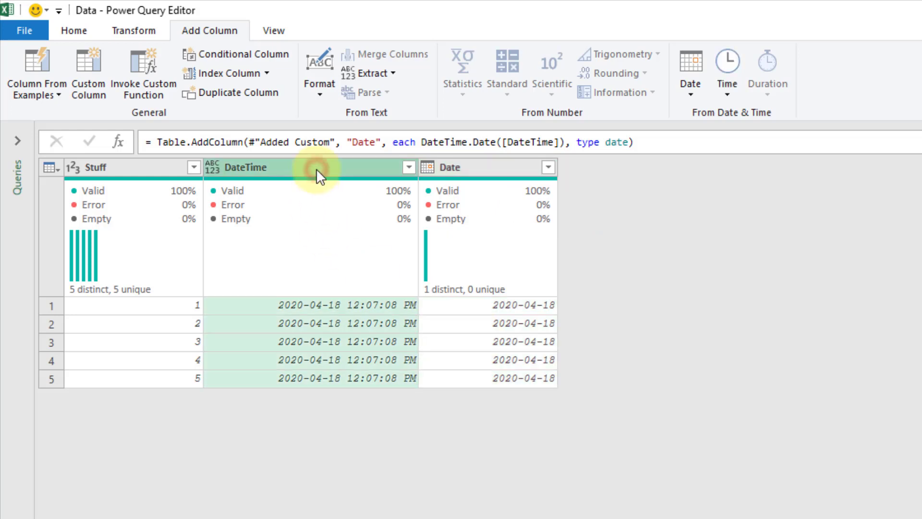
click(727, 92)
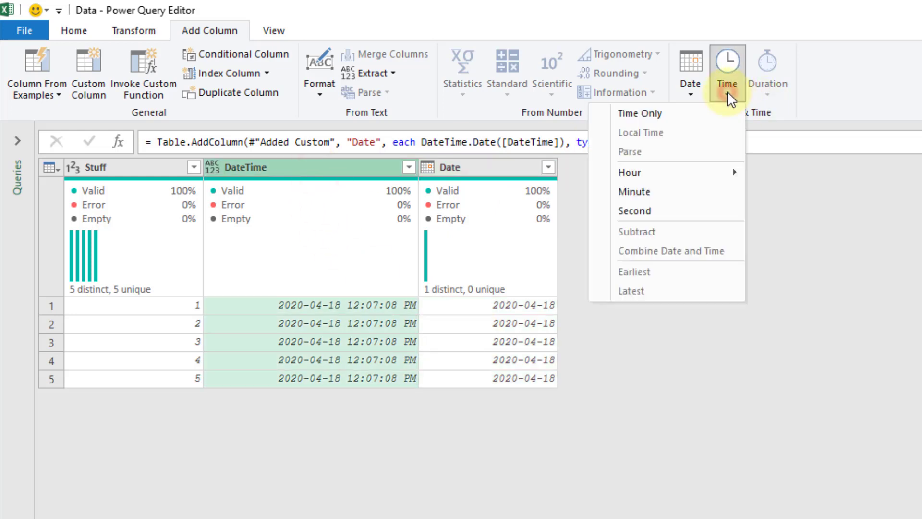
click(700, 110)
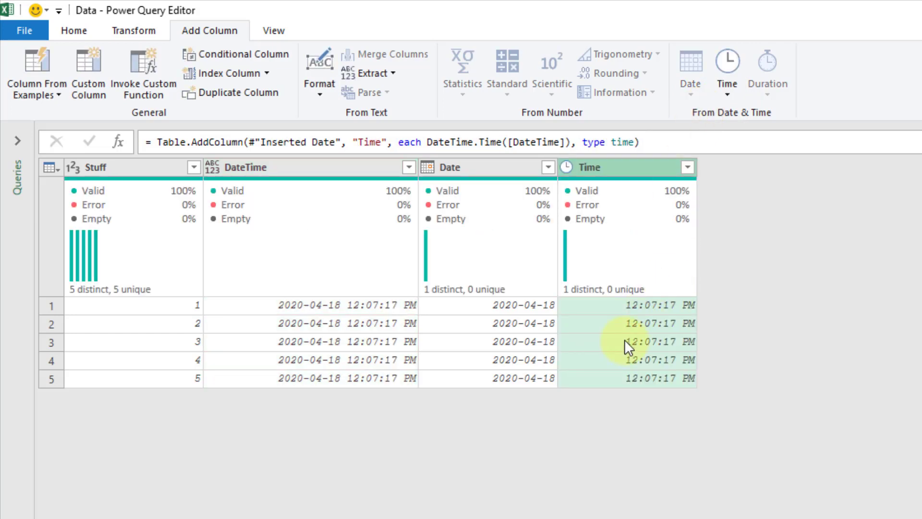
Step: Close the query and load it as a table to the existing worksheet at cell D2
click(75, 30)
click(29, 93)
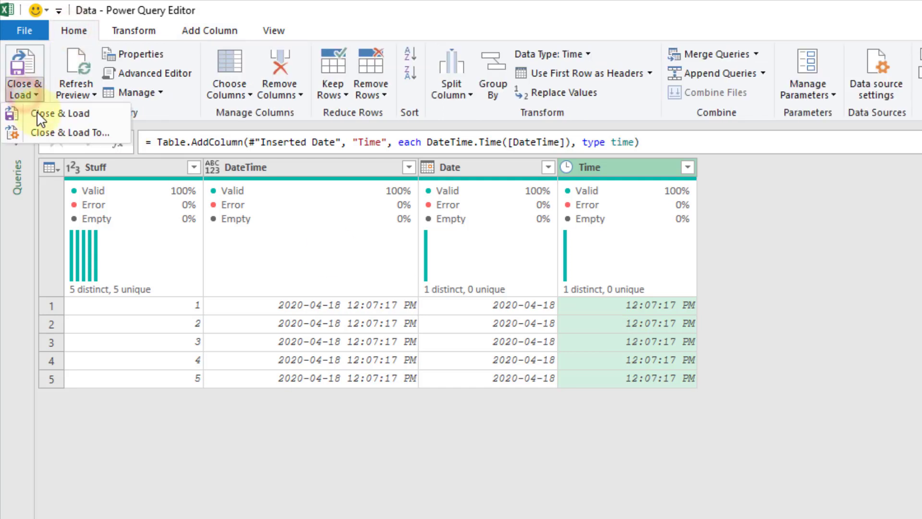
click(41, 128)
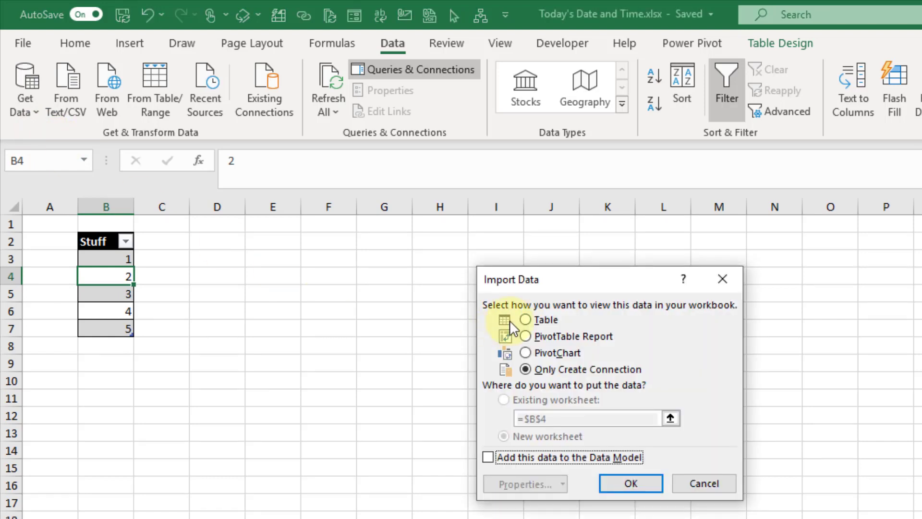
click(525, 319)
click(505, 399)
click(211, 241)
click(618, 477)
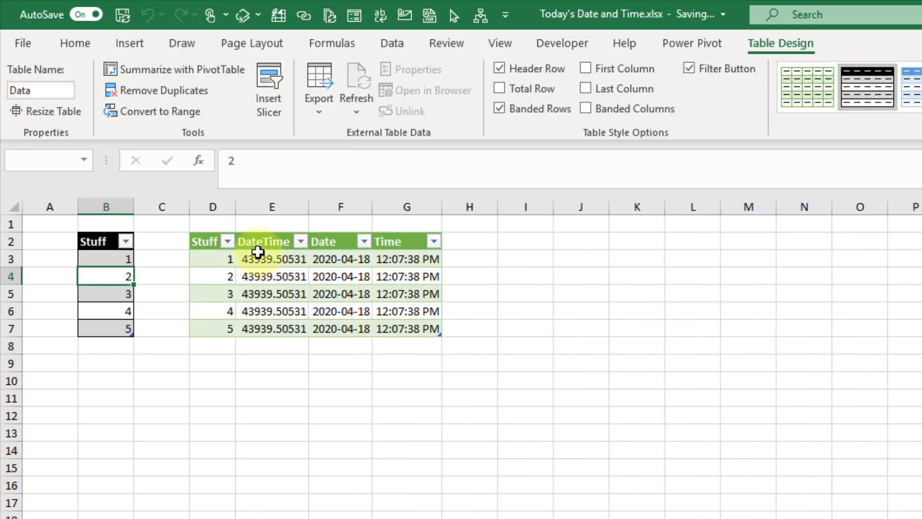
Step: Inspect the values in the DateTime, Date and Time columns of the loaded query table
drag(258, 253, 258, 326)
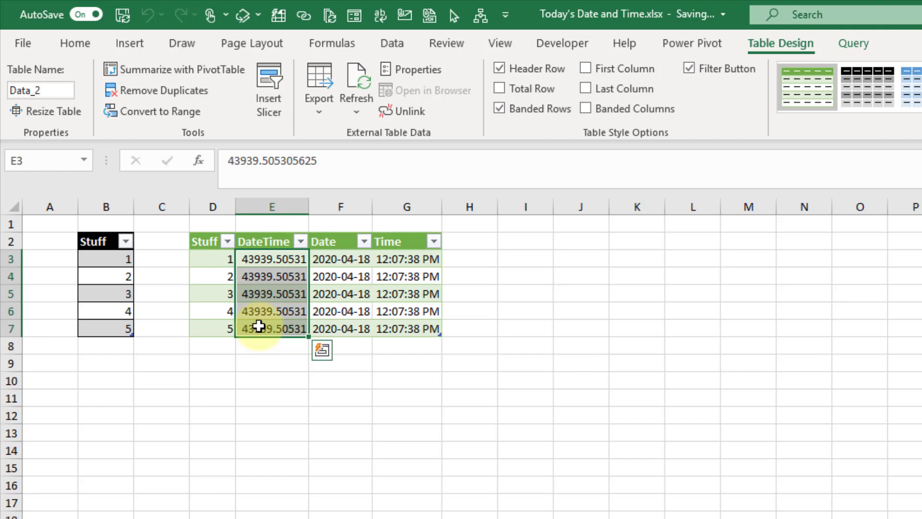
click(342, 259)
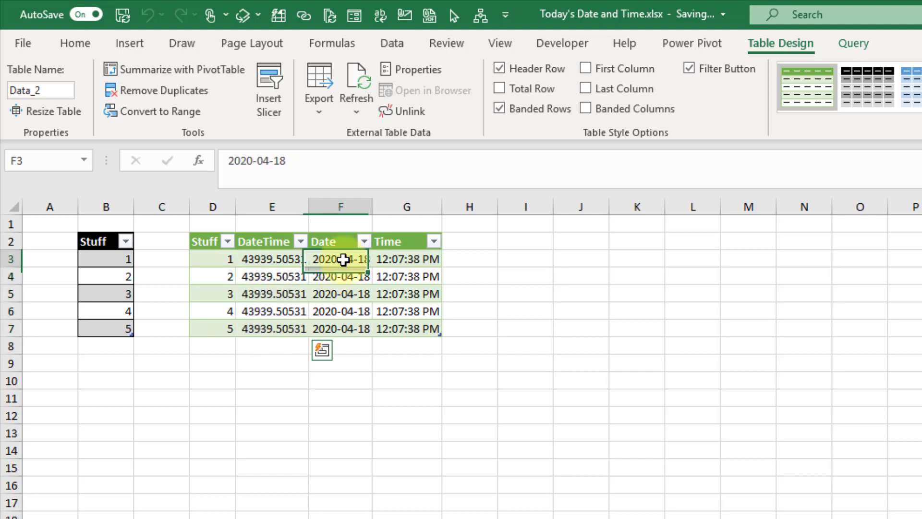
click(405, 260)
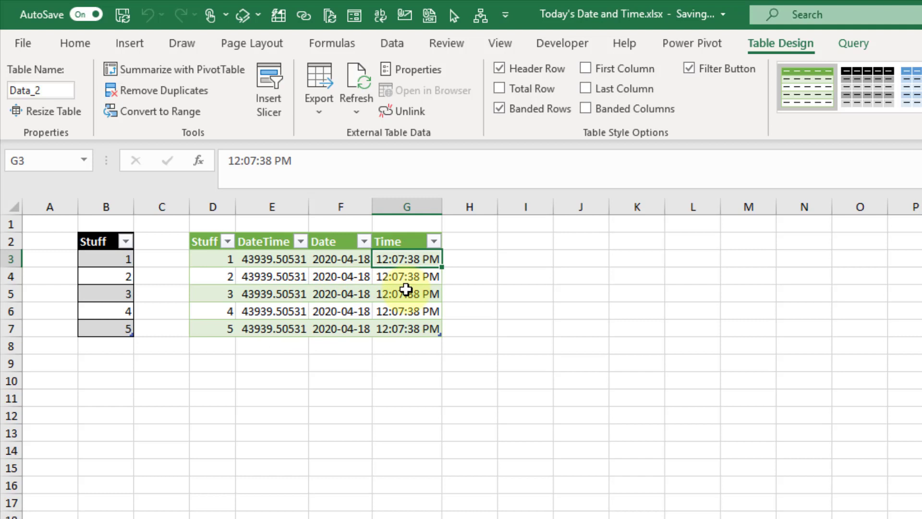
Step: Refresh the loaded query table and check the values in its Time column
click(344, 261)
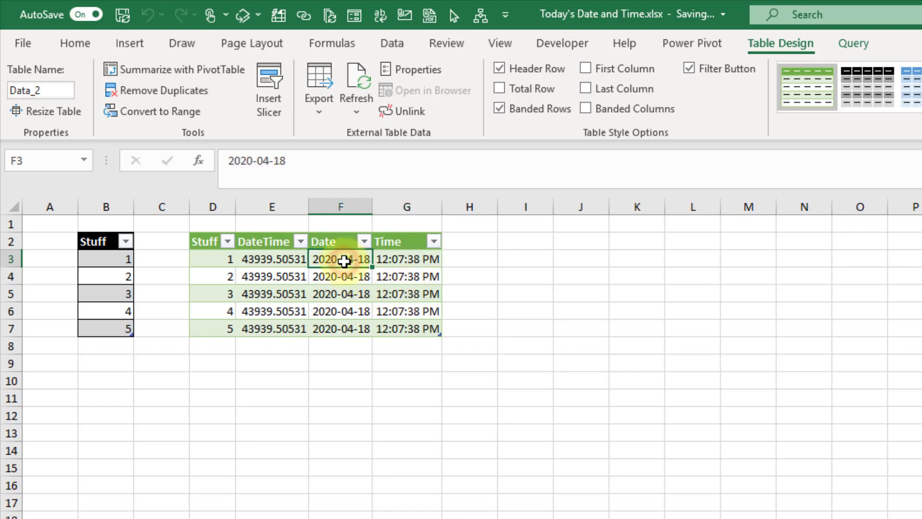
click(418, 261)
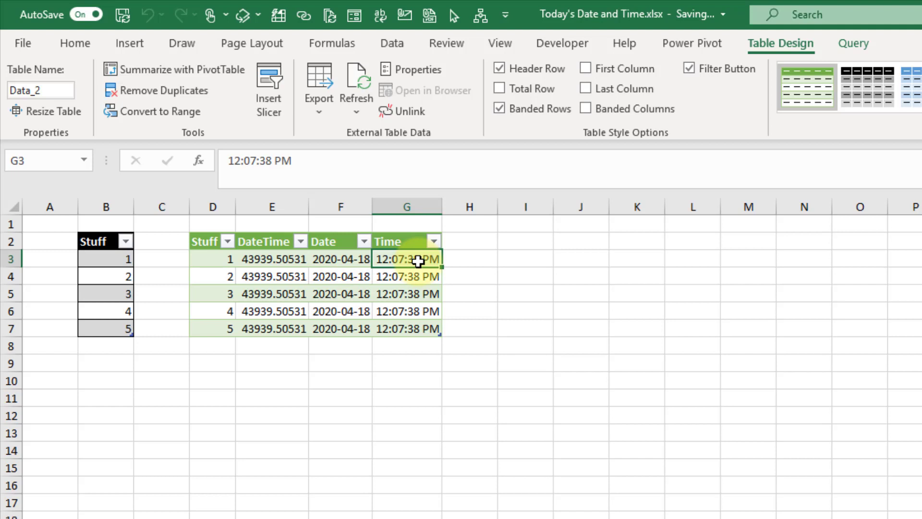
right_click(343, 275)
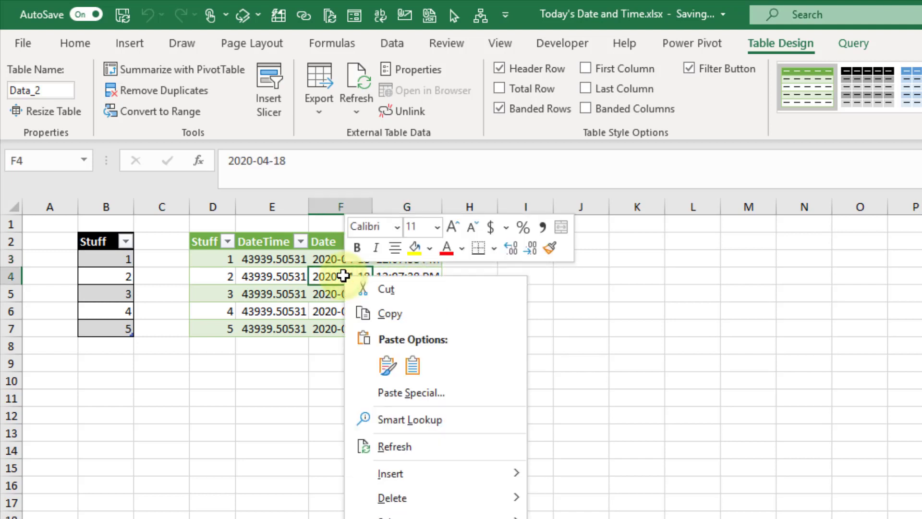
click(392, 448)
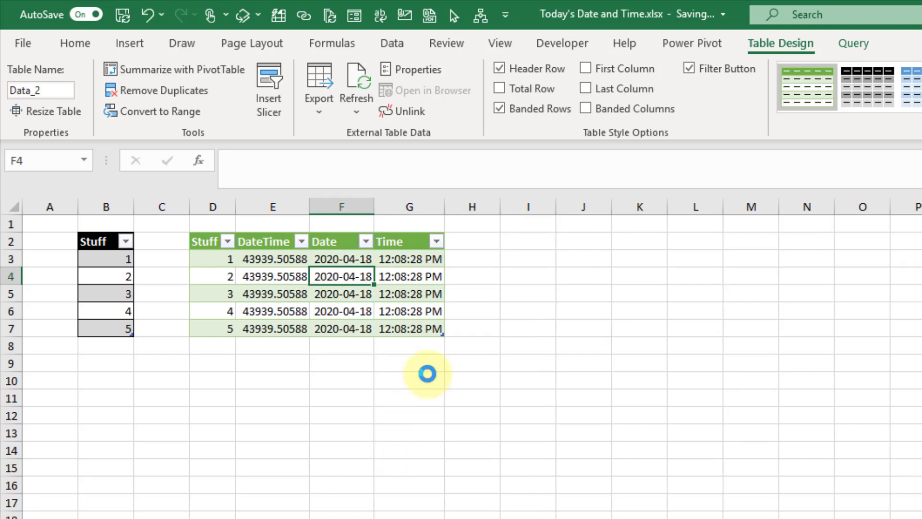
click(406, 260)
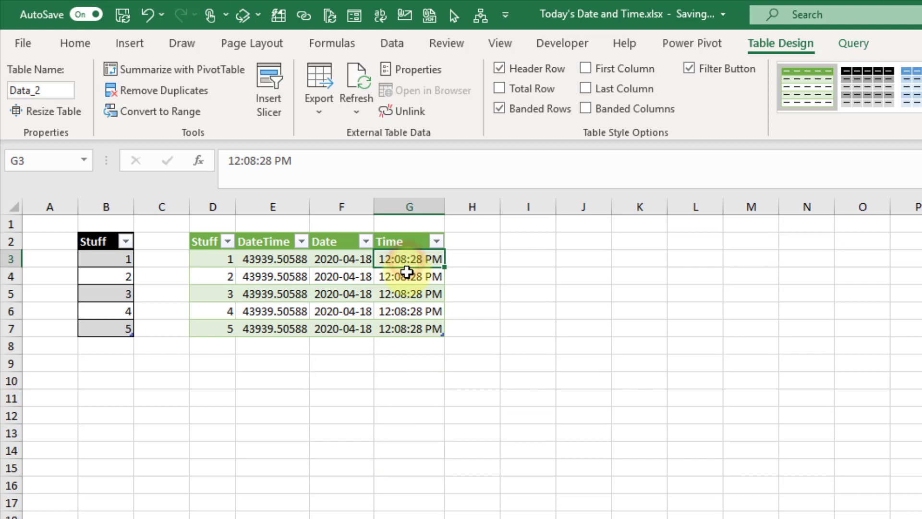
click(410, 277)
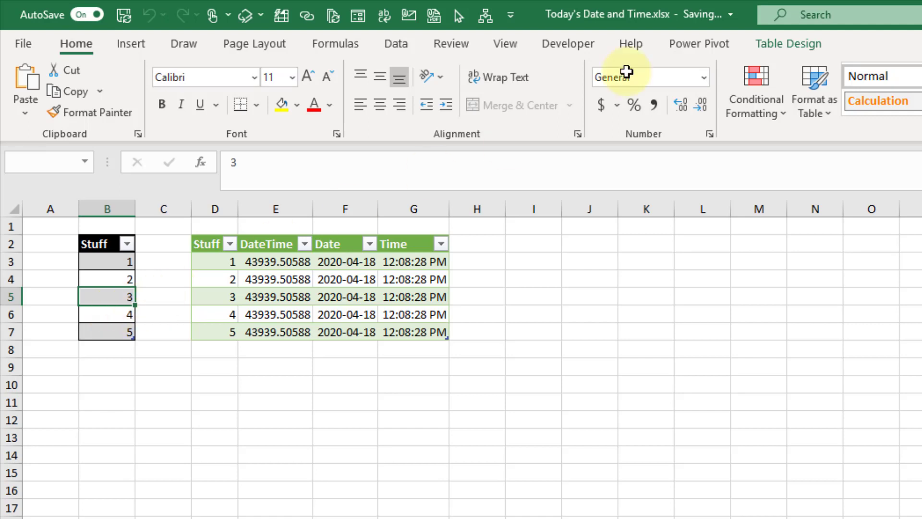
Step: Add the black Stuff table to the Power Pivot data model and give it a new column named Current Date
click(691, 40)
click(190, 71)
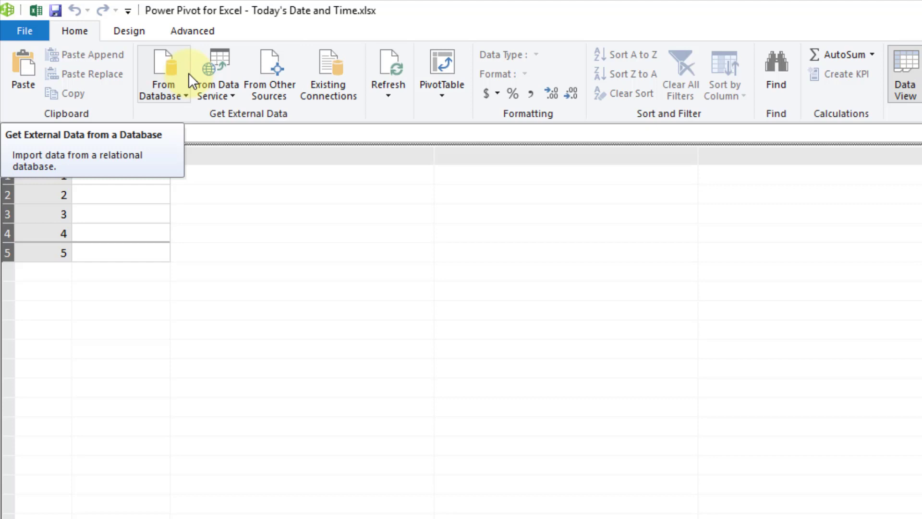
click(119, 157)
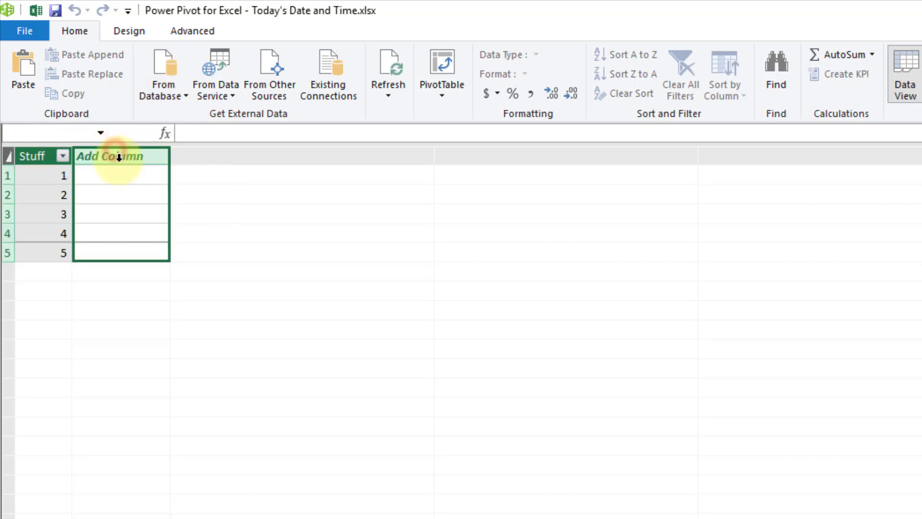
double_click(118, 156)
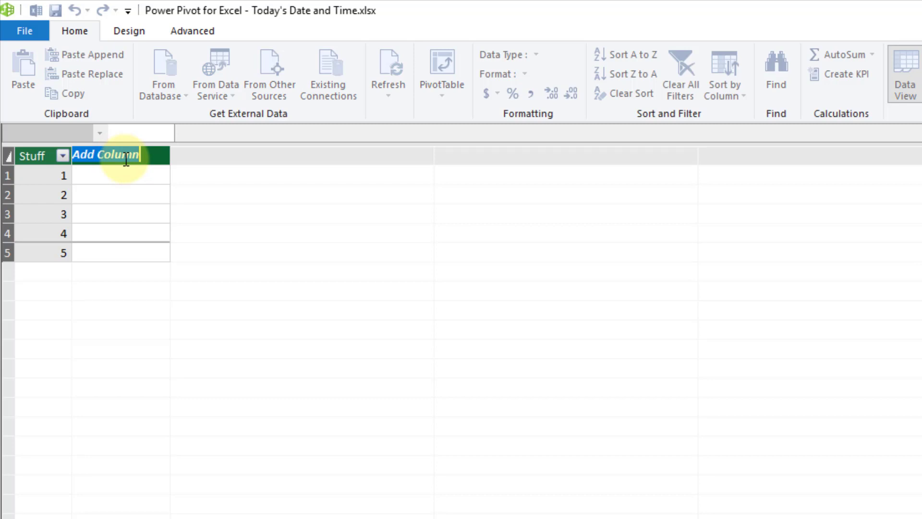
text(Current Date)
key(Return)
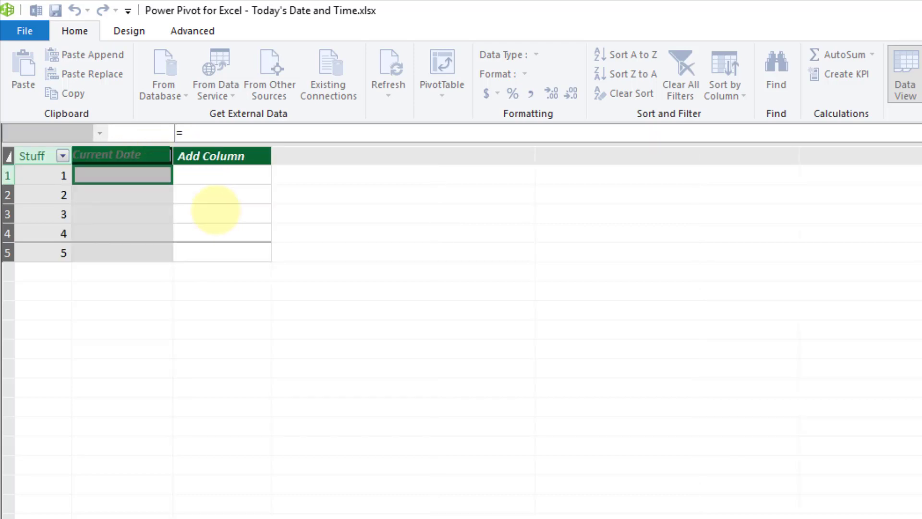
Step: Fill the Current Date column with the formula =today() and widen it to show the full values
click(112, 197)
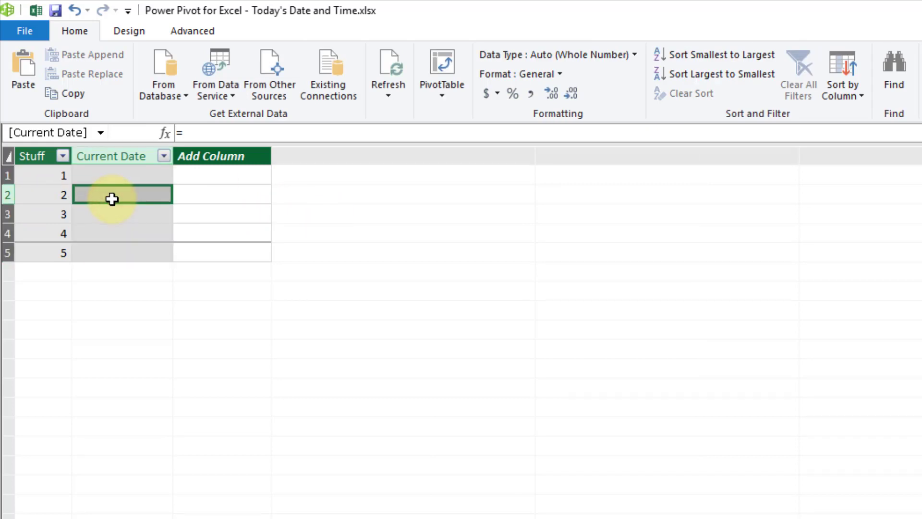
text(=today)
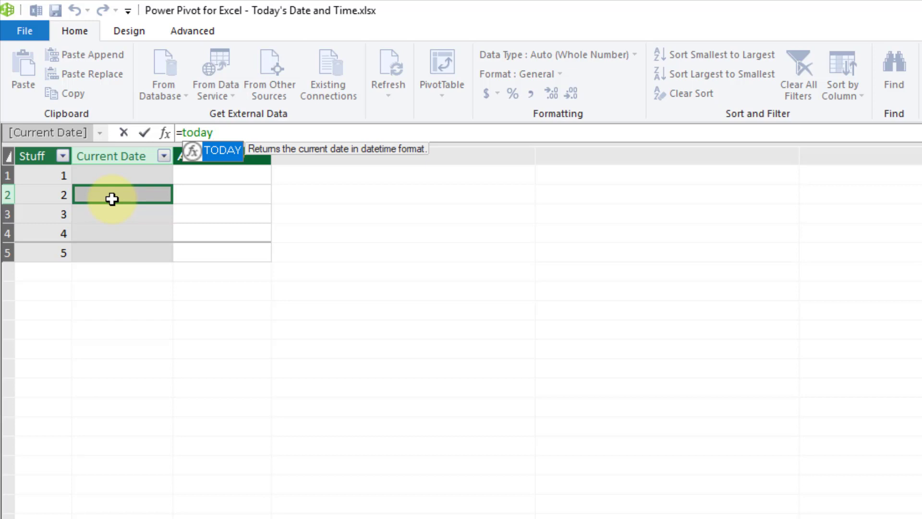
text(()
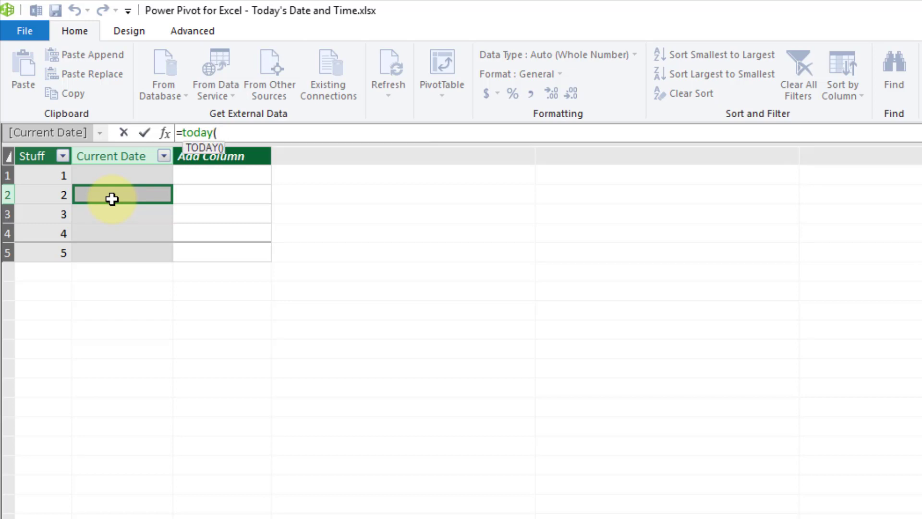
text())
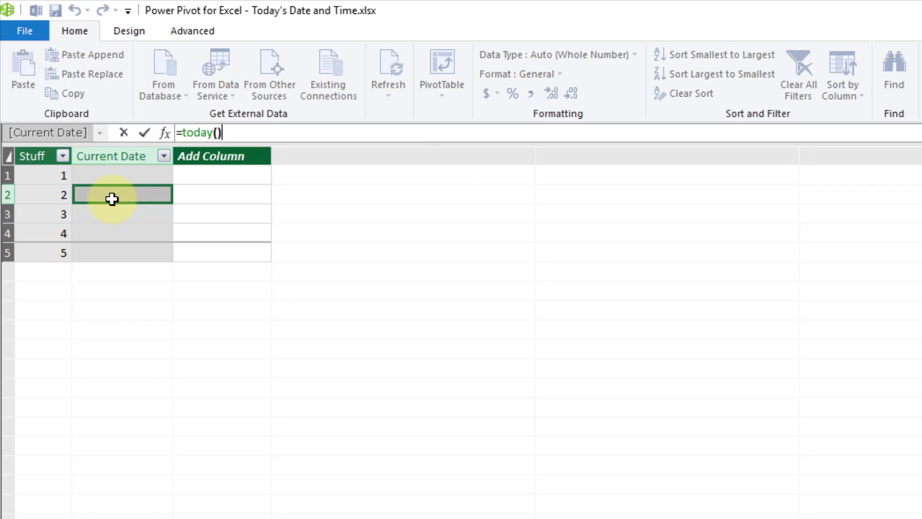
key(Return)
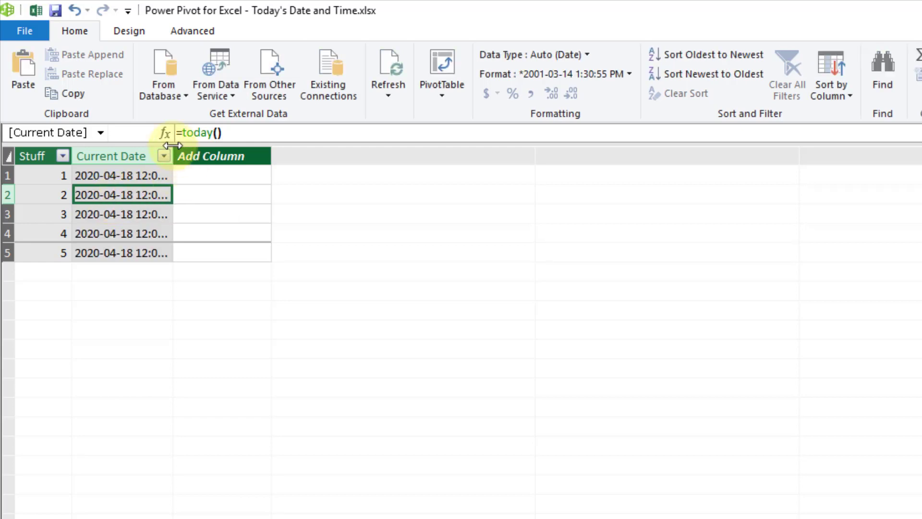
drag(174, 156, 236, 156)
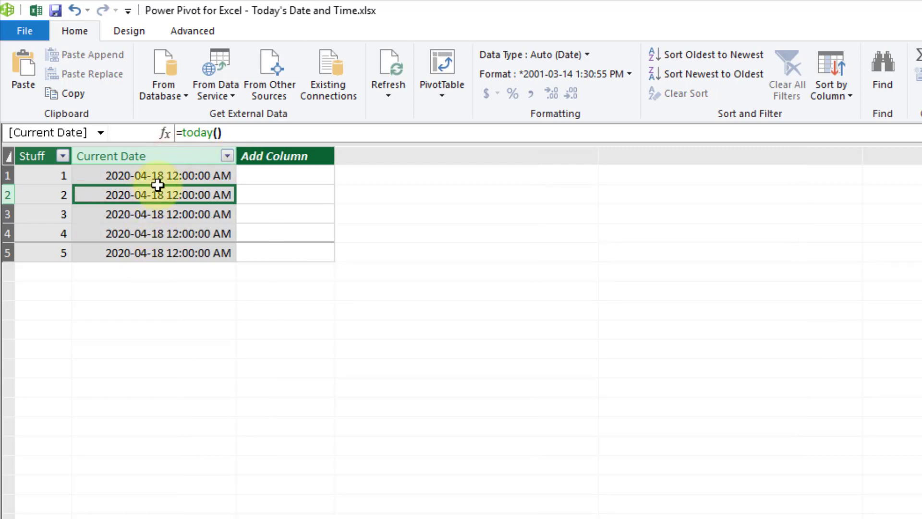
Step: Set the Current Date column's data type to Date and its format to 2001-03-14
click(79, 28)
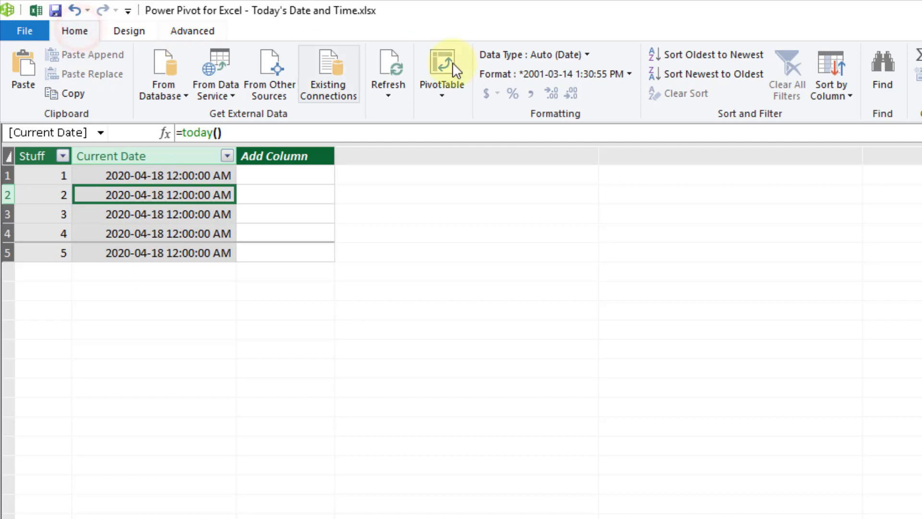
click(585, 54)
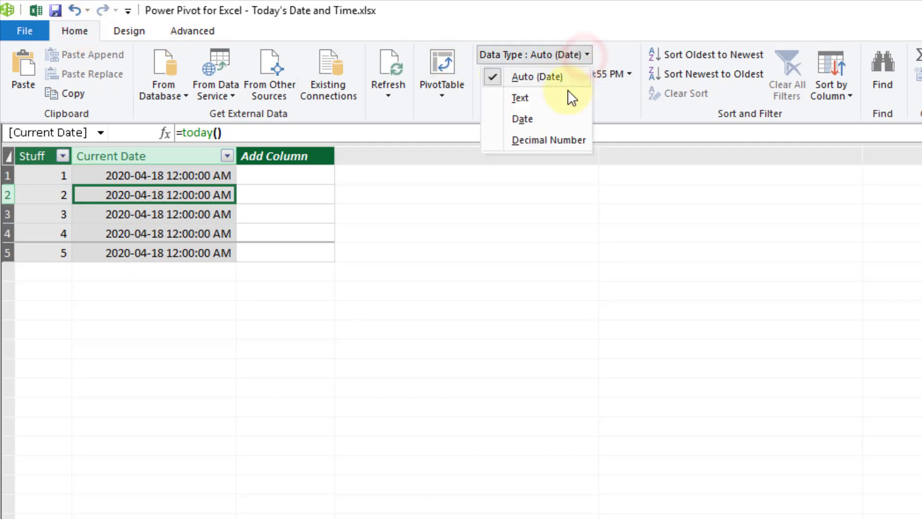
click(558, 119)
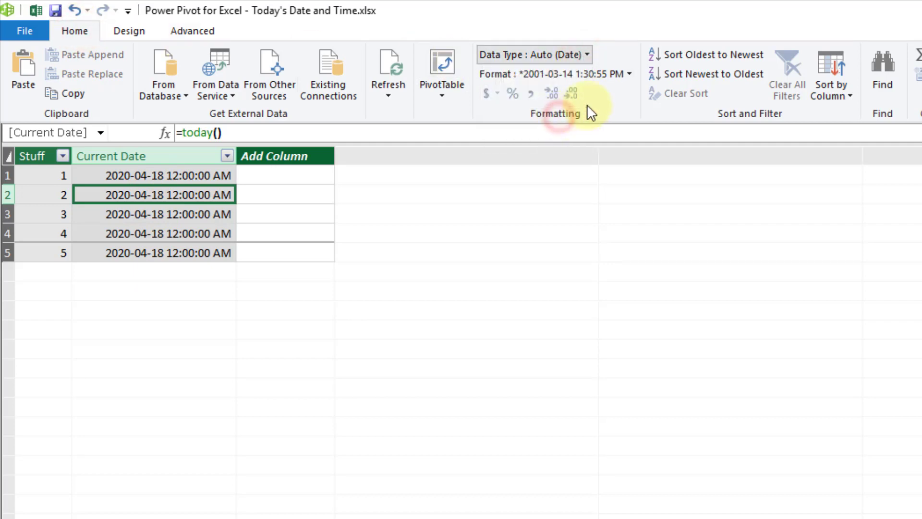
click(623, 73)
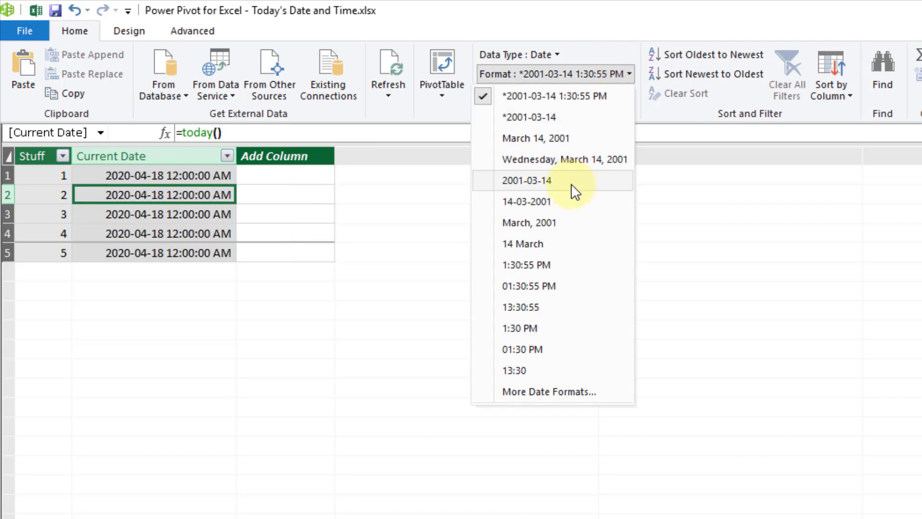
click(527, 181)
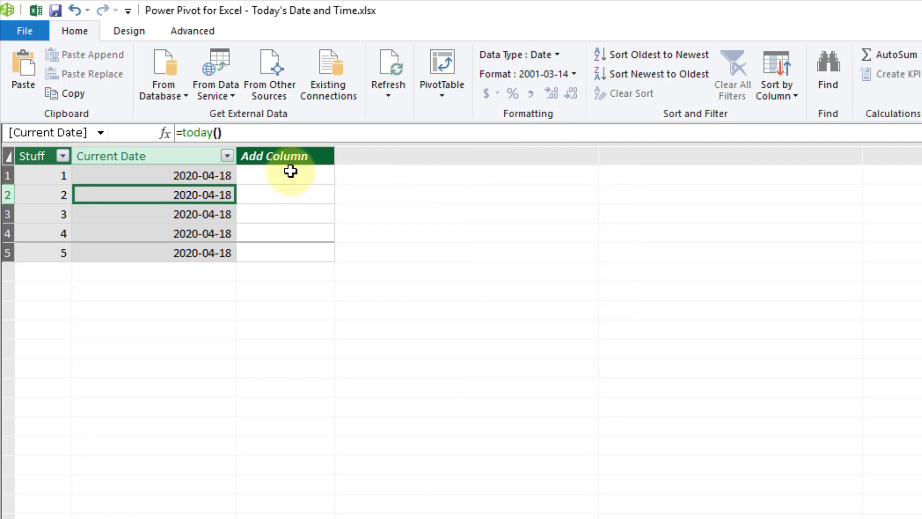
Step: Add a Current Time column with the formula =NOW() and widen it to show the full date and time
double_click(293, 155)
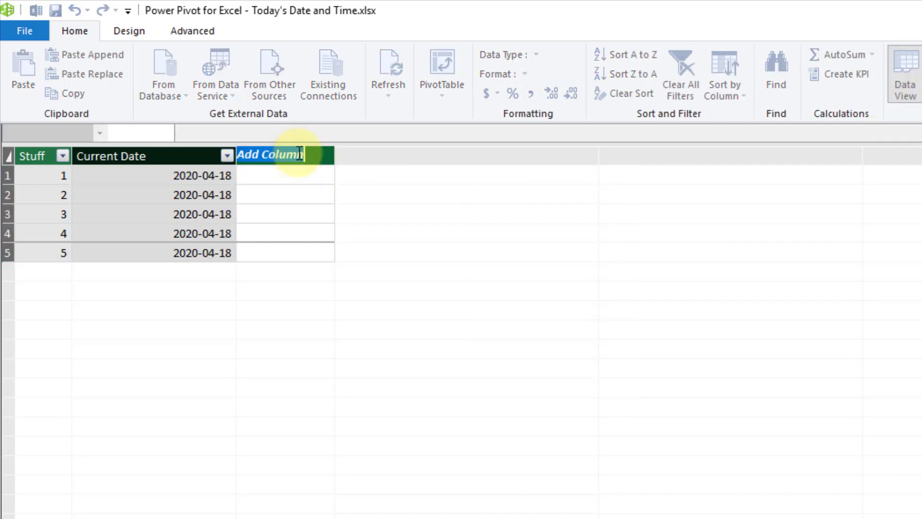
text(Current Time)
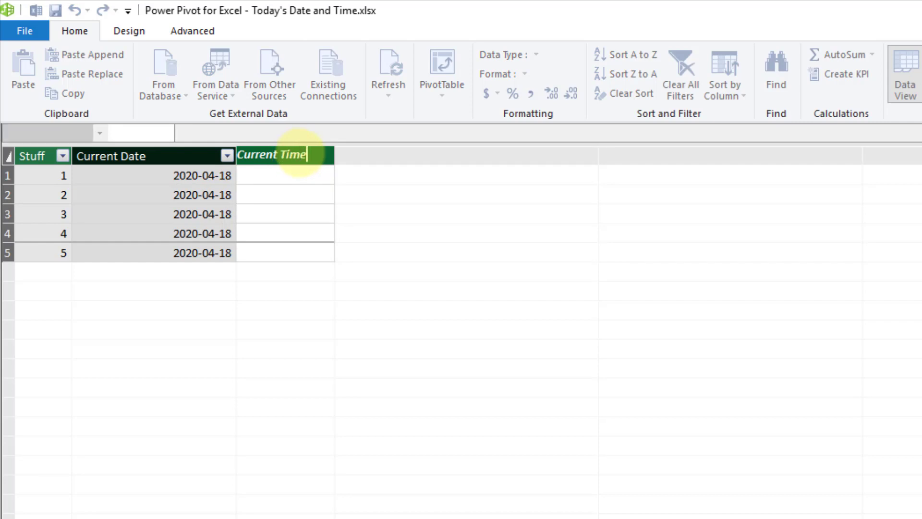
key(Return)
click(285, 176)
text(=no)
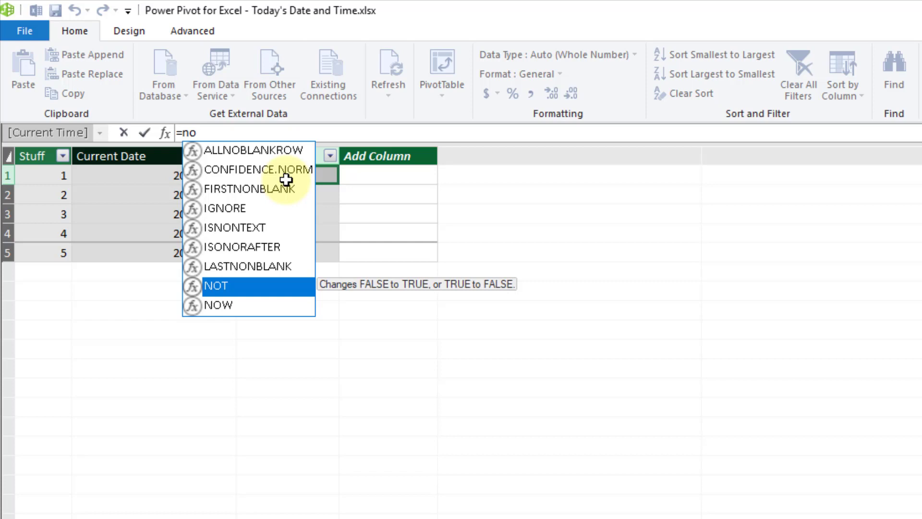
key(Down)
key(Tab)
text())
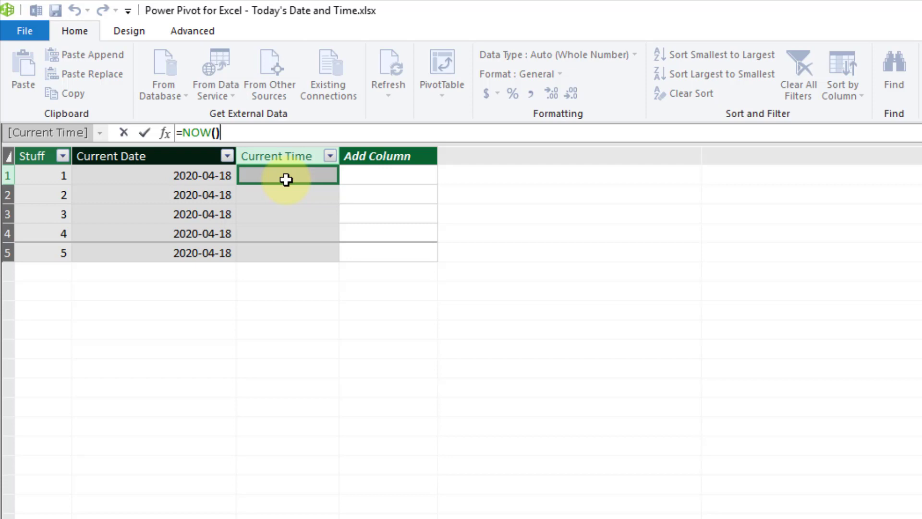
key(Return)
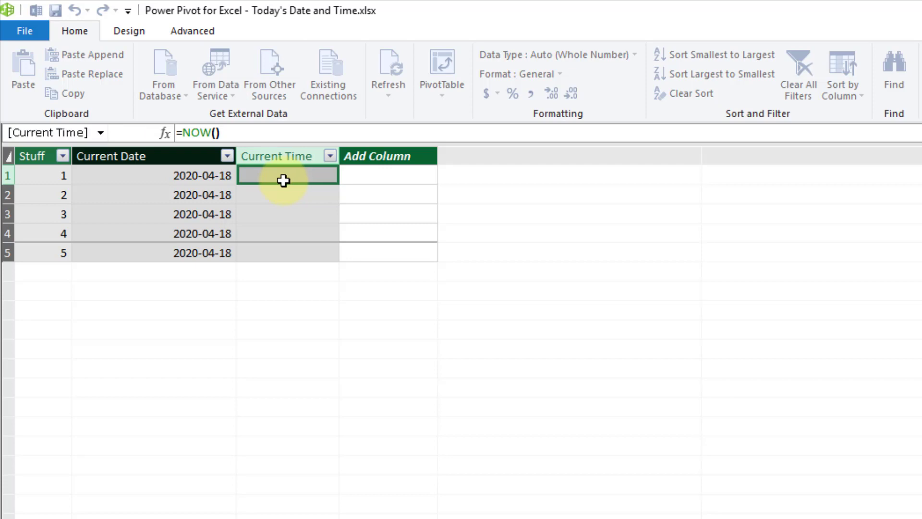
drag(339, 156, 454, 156)
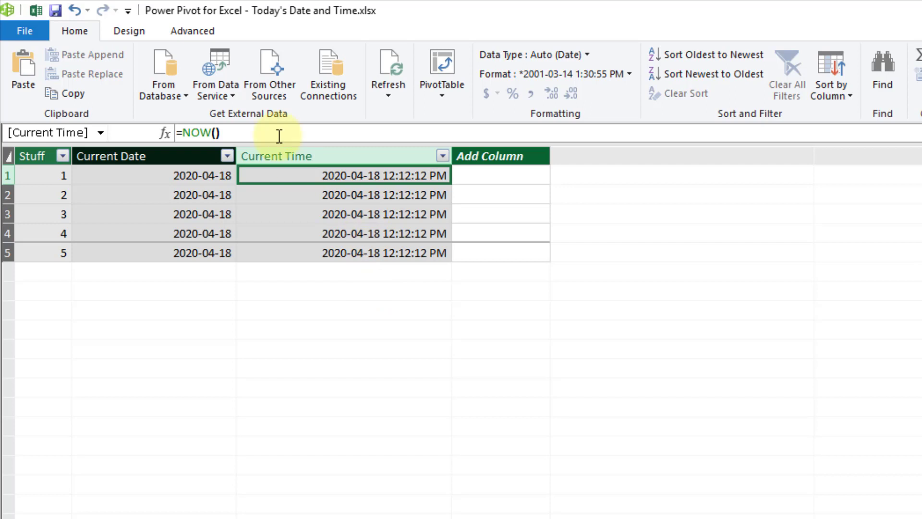
Step: Set the Current Time column's data type to Date and its format to 01:30:55 PM
click(76, 32)
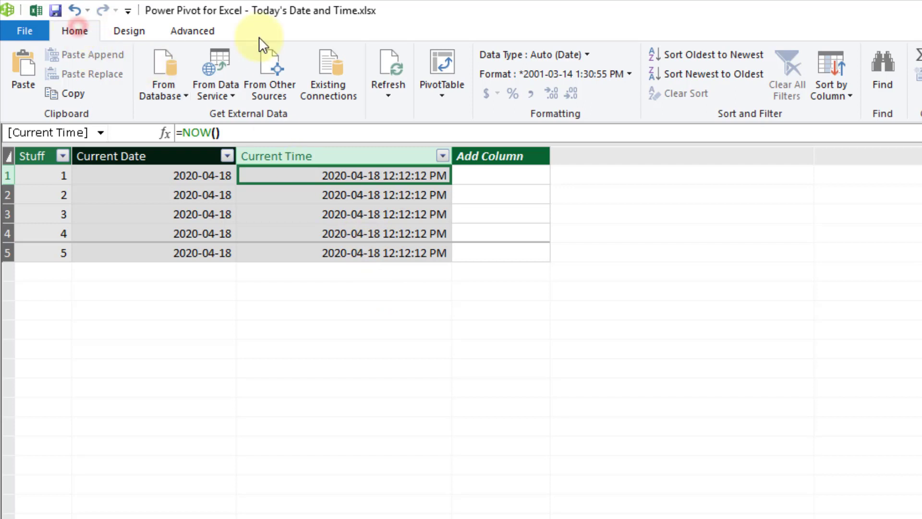
click(569, 54)
click(540, 117)
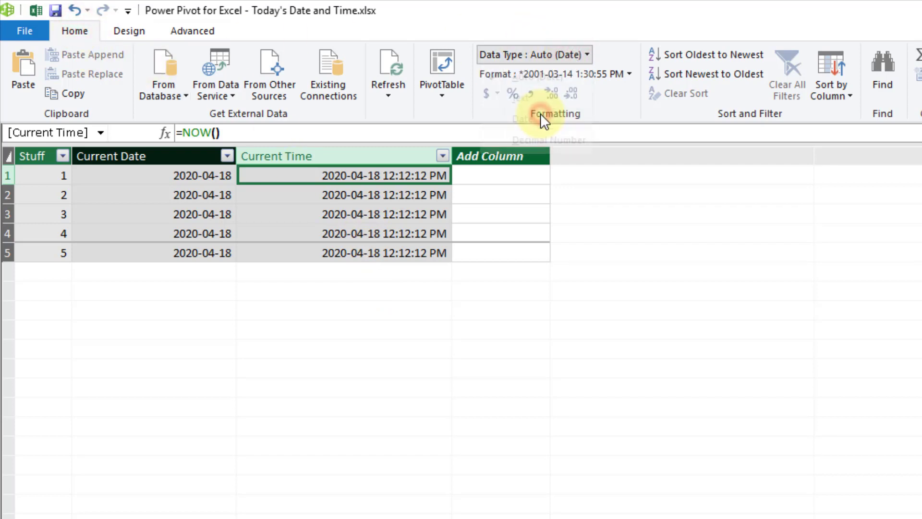
click(613, 72)
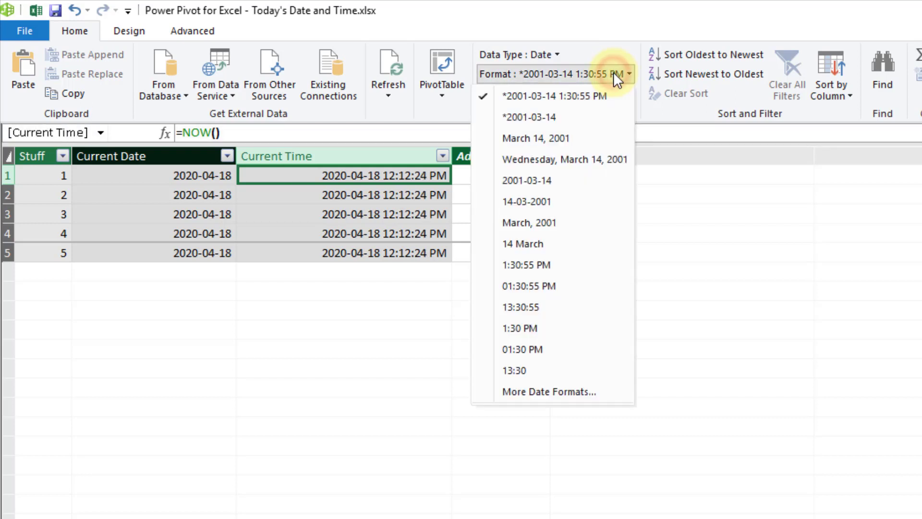
click(571, 282)
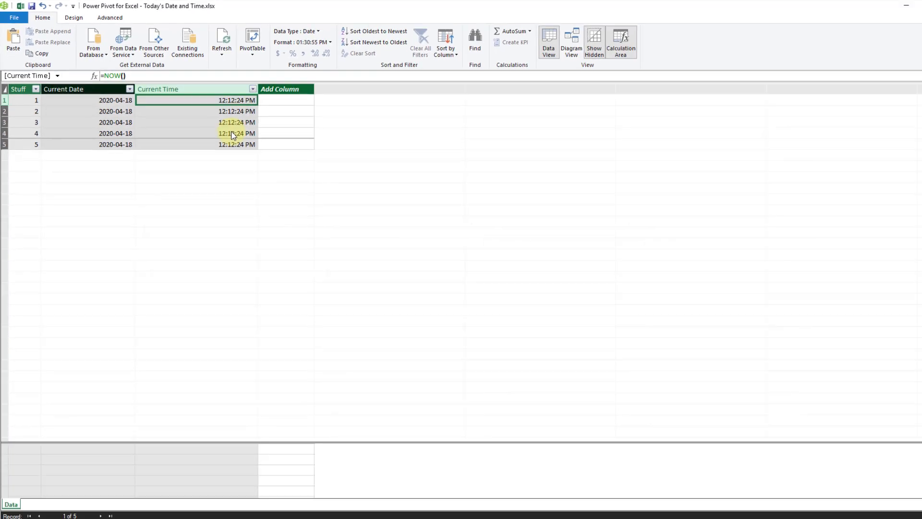
Step: Close the Power Pivot window and save the workbook
click(909, 5)
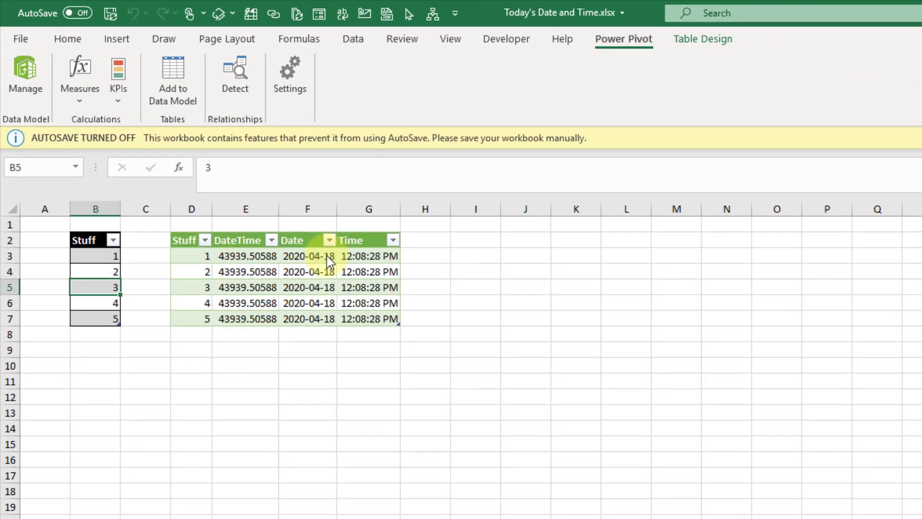
key(ctrl+s)
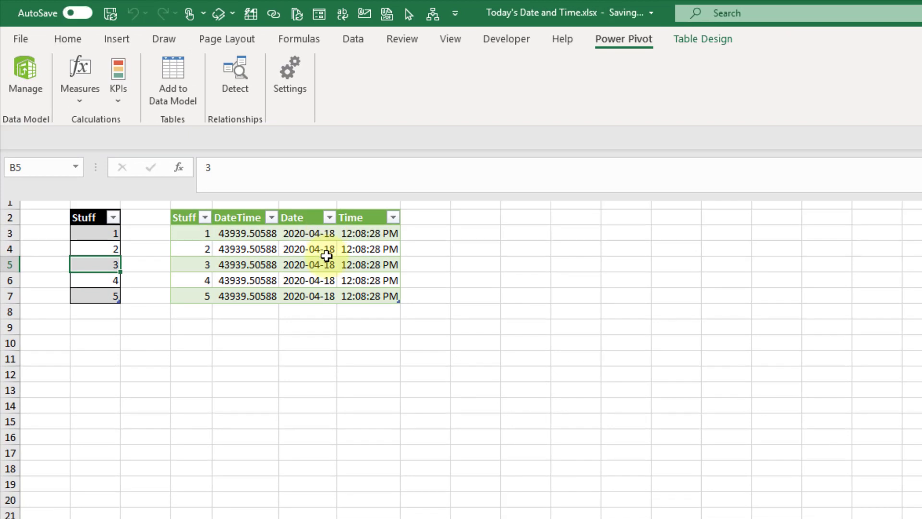
Step: Insert a PivotTable based on the workbook's Data Model in cell I2 of the existing Power Stuff worksheet
click(480, 219)
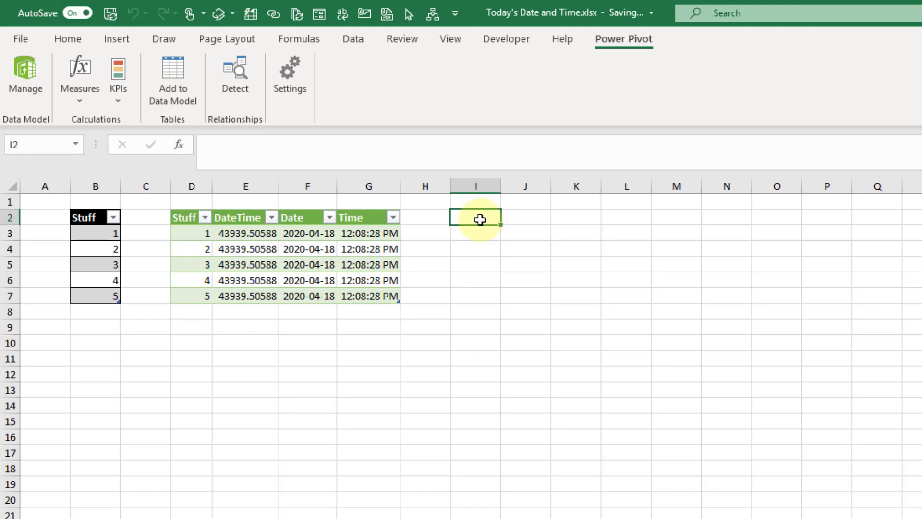
click(125, 38)
click(34, 90)
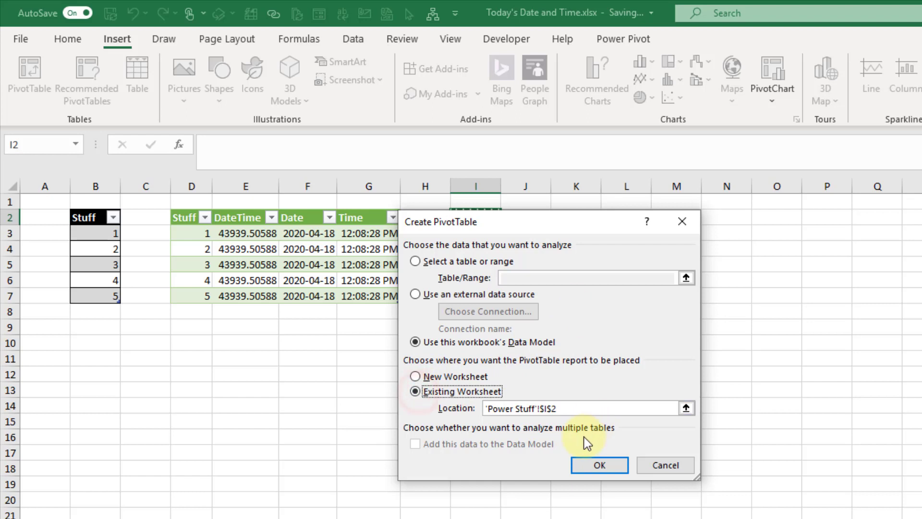
click(595, 465)
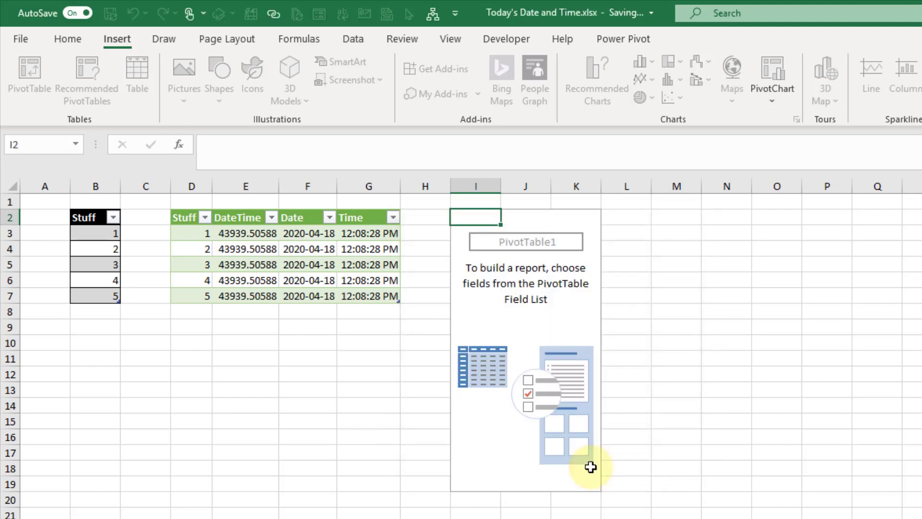
Step: Close the Queries & Connections pane and widen the PivotTable Fields pane
click(543, 281)
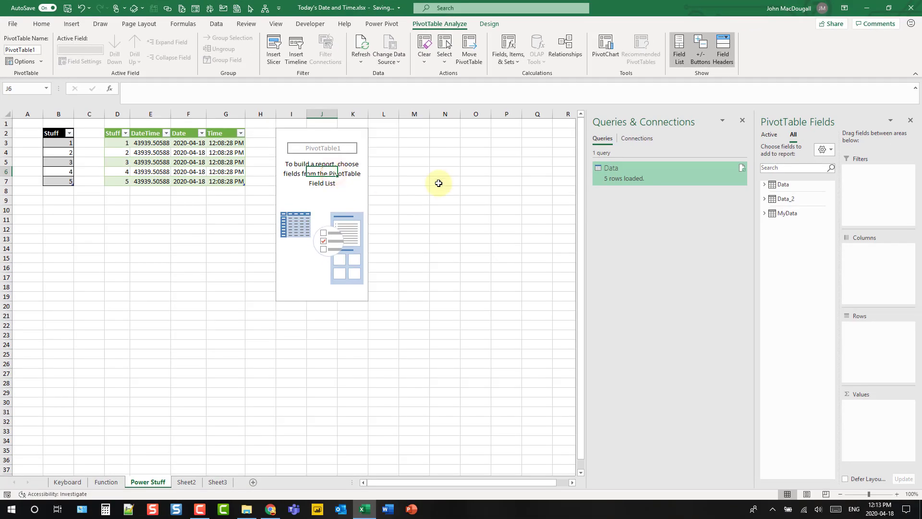
click(743, 122)
drag(756, 205, 591, 223)
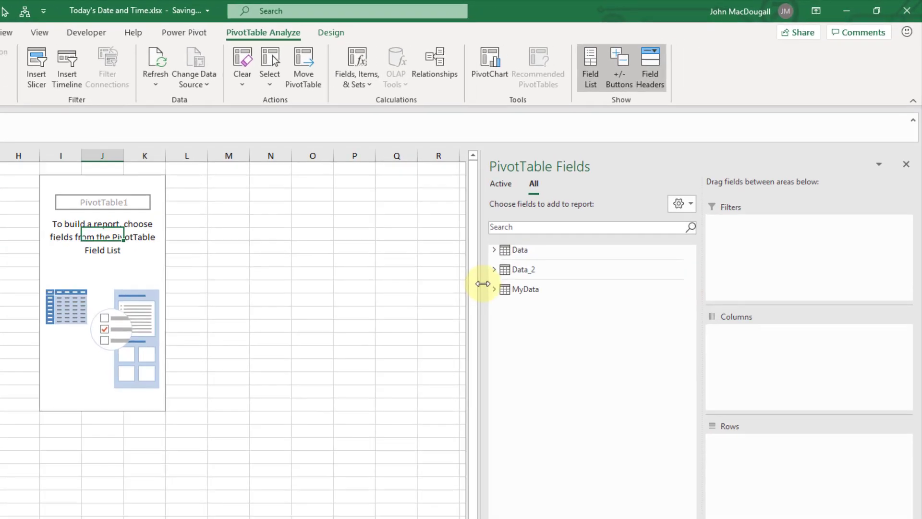
Step: Add the Current Date and Current Time fields from the Data table to the PivotTable's rows
click(502, 189)
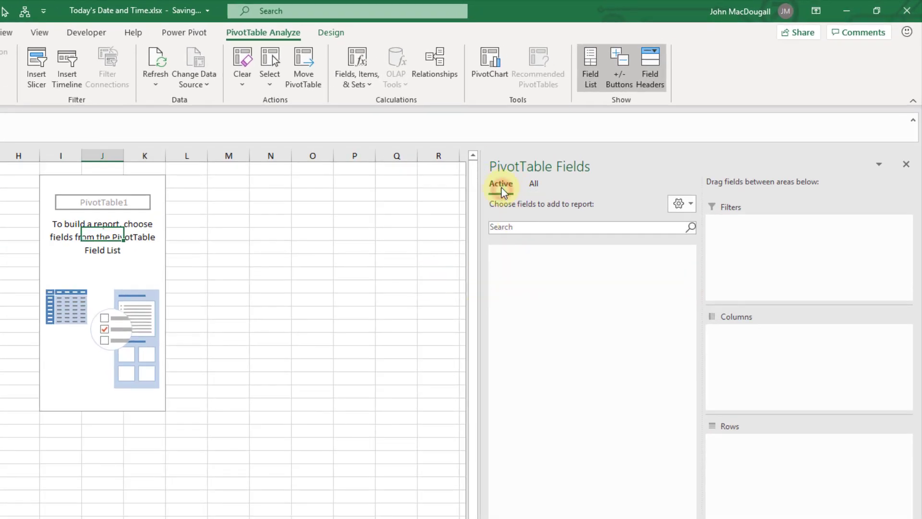
click(534, 185)
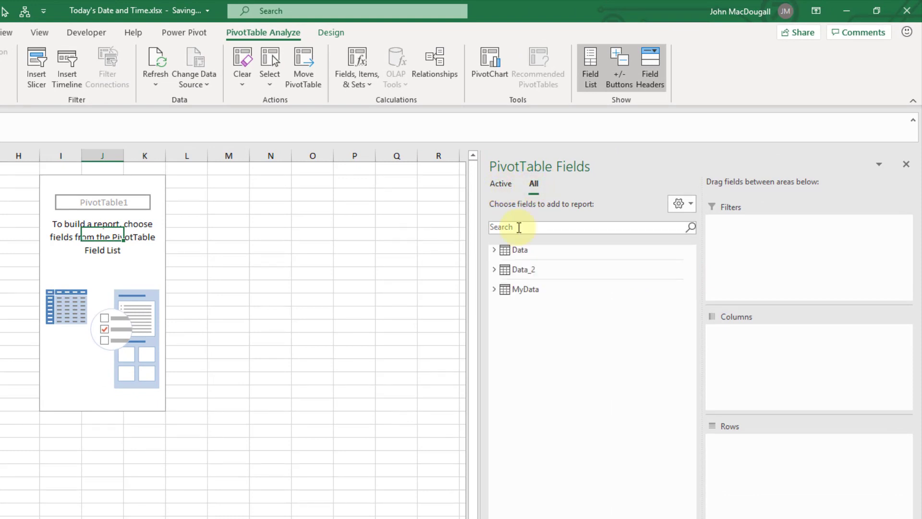
click(494, 250)
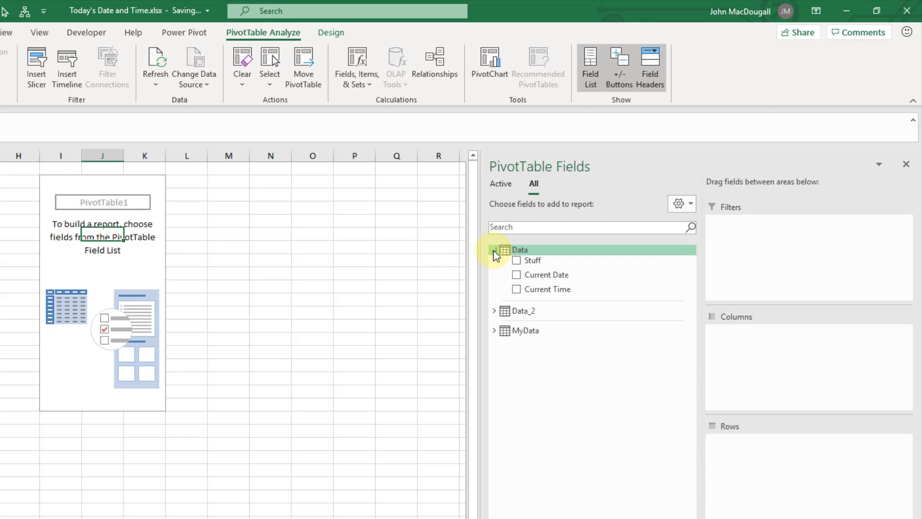
click(517, 274)
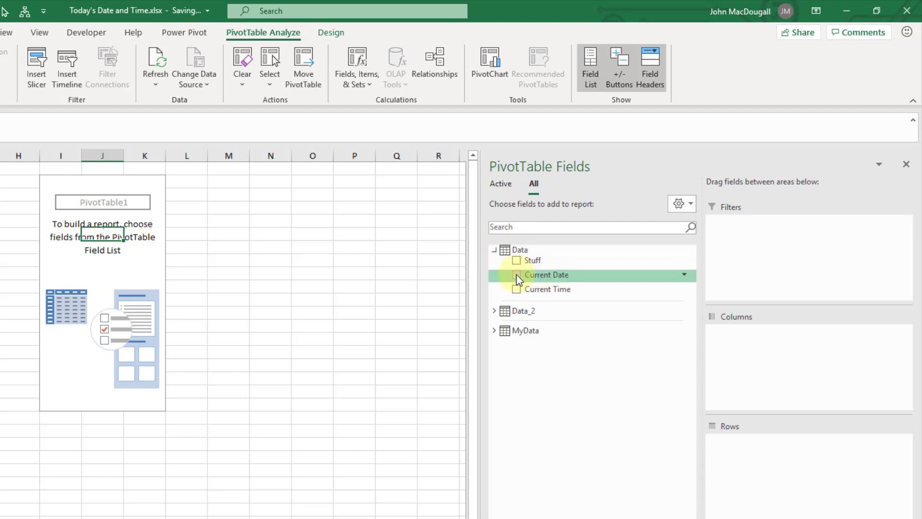
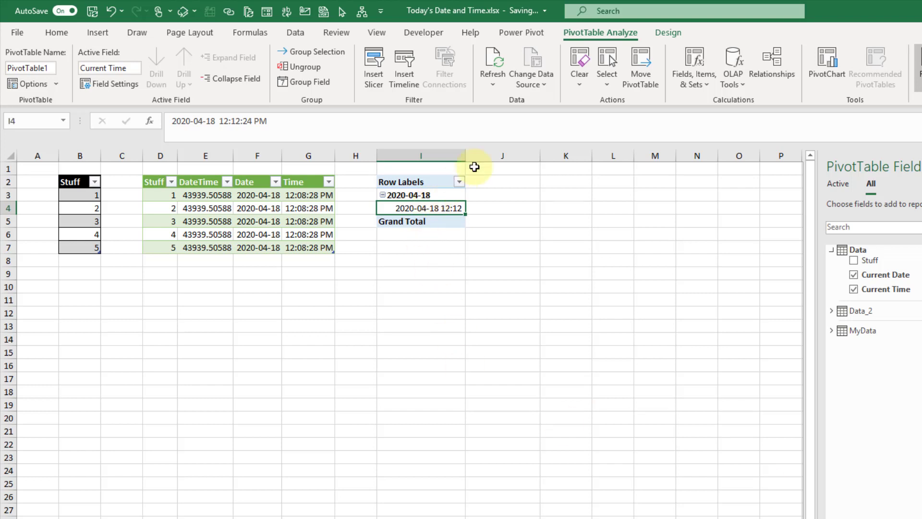
Step: Start a new Power Pivot measure named Date in the Data table with the formula =TODAY()
click(522, 31)
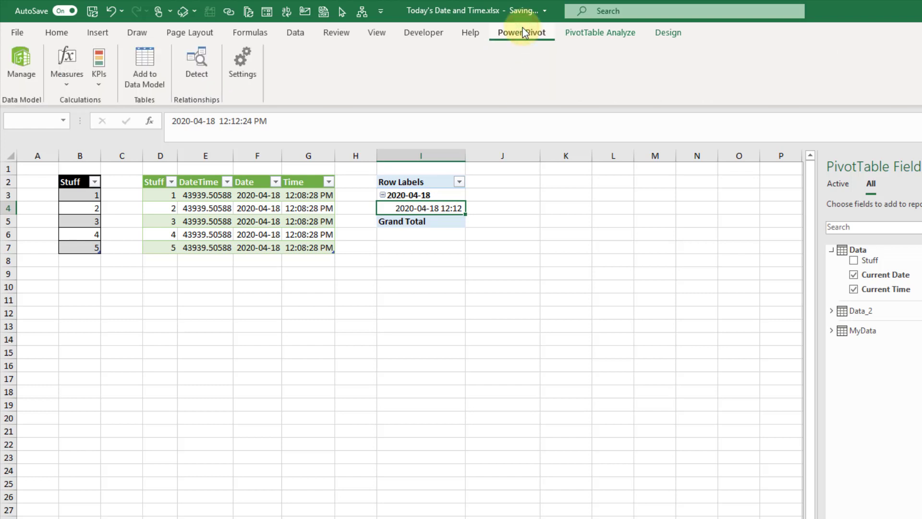
click(60, 82)
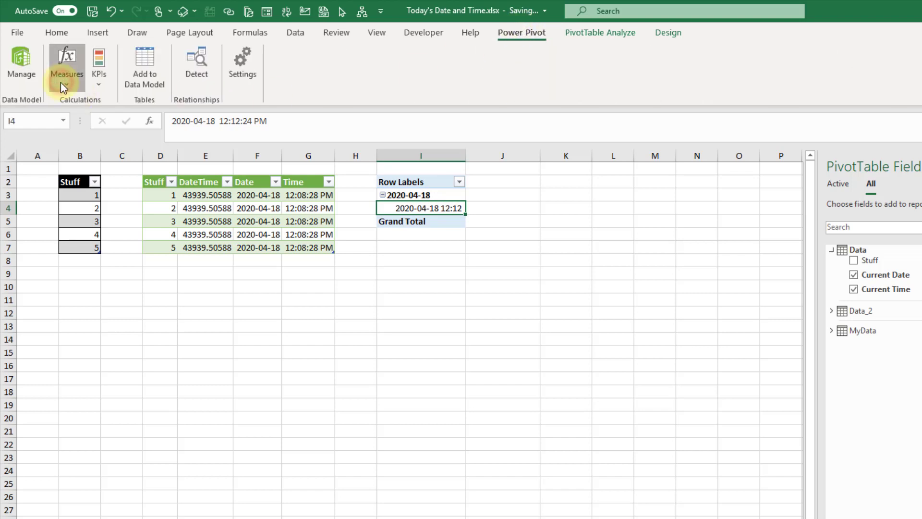
click(63, 104)
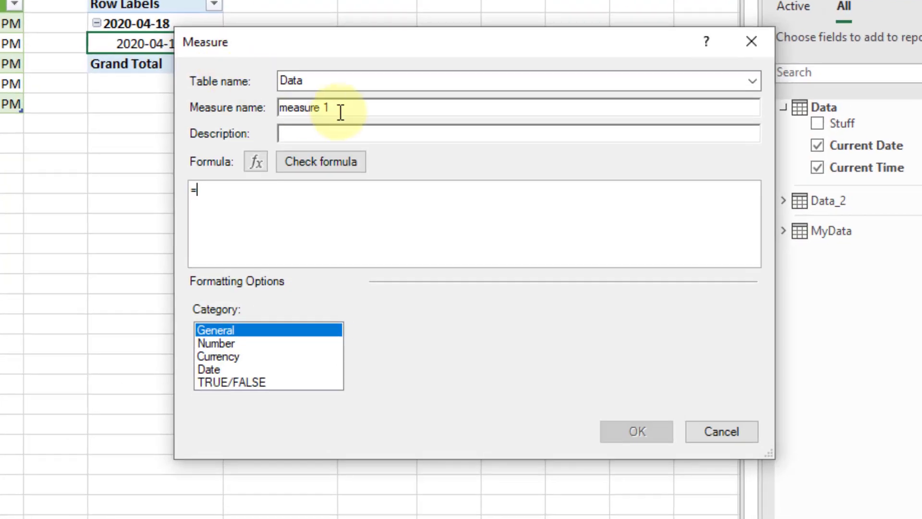
double_click(341, 112)
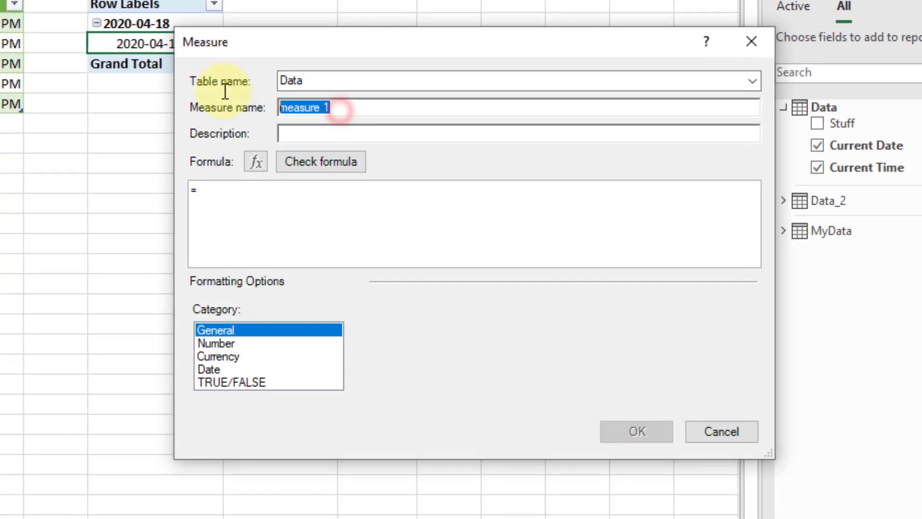
text(Date)
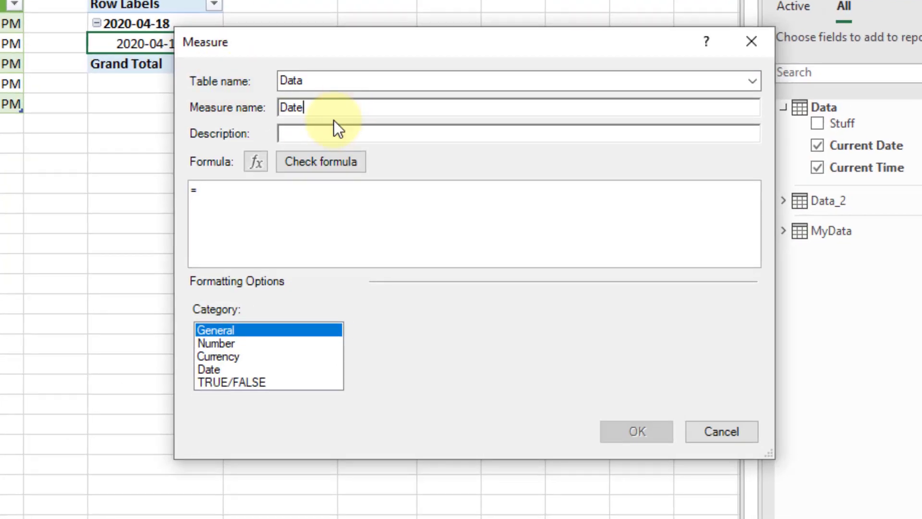
click(323, 202)
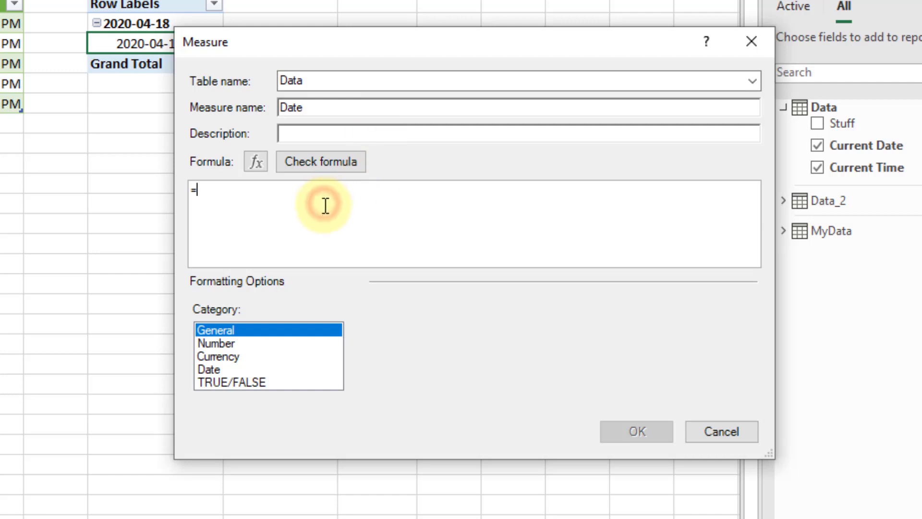
text(to)
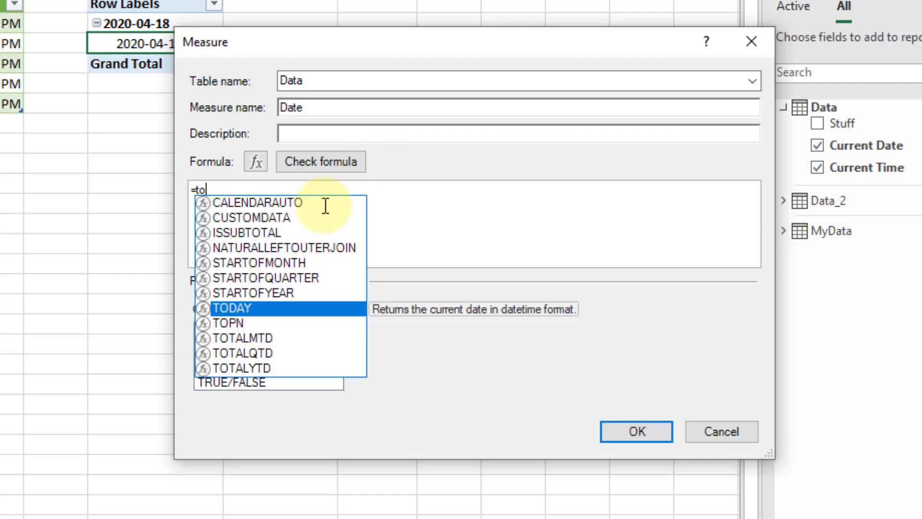
key(Tab)
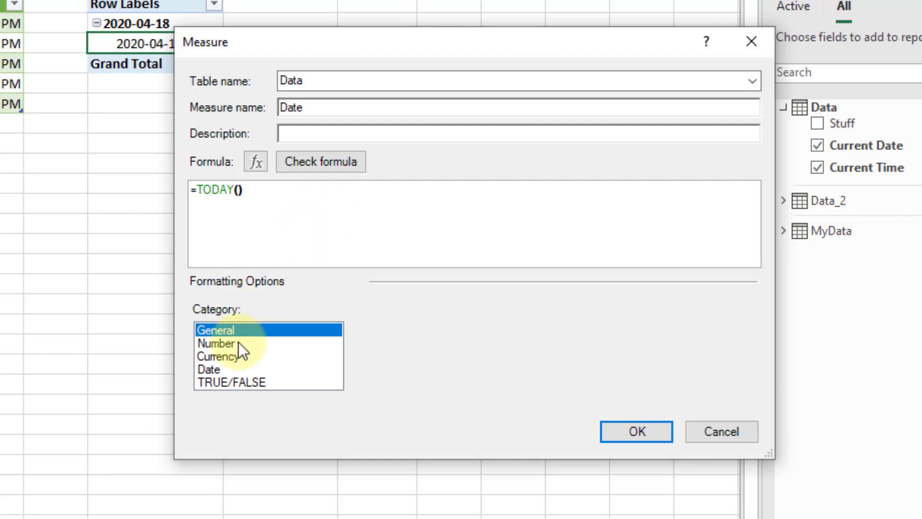
Step: Format the Date measure in the Date category as *2001-03-14 and create it
click(222, 370)
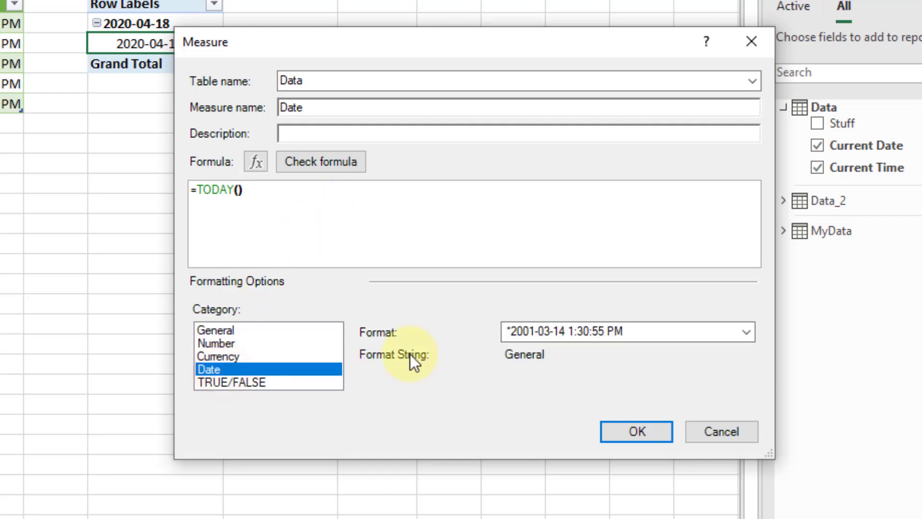
click(719, 328)
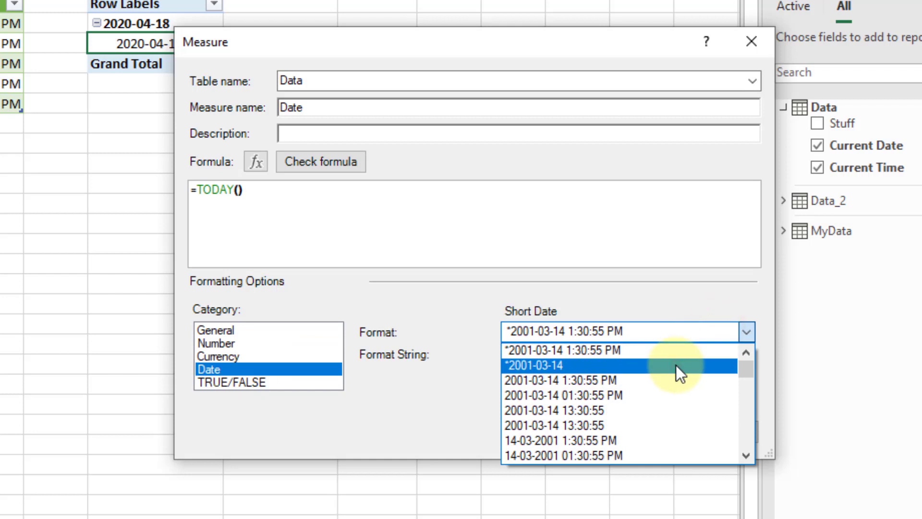
click(676, 365)
click(637, 430)
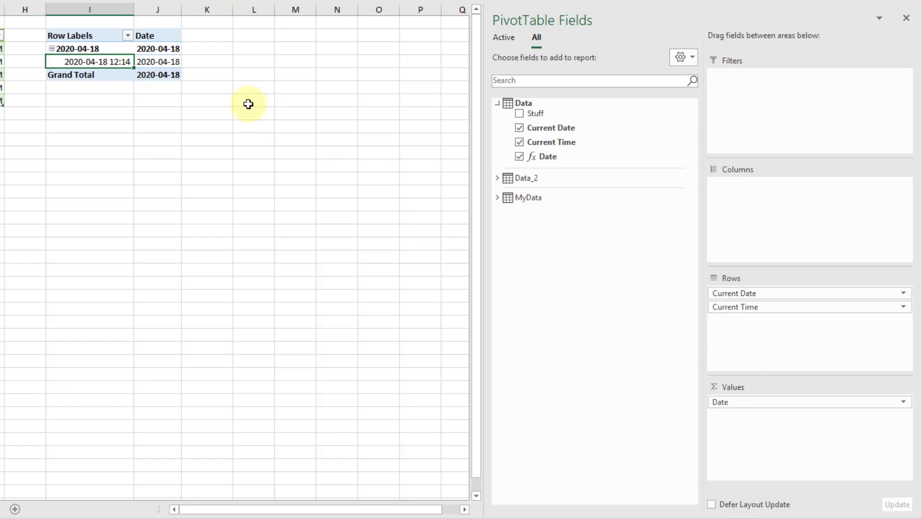
Step: Start a new measure named Time in the Data table with the formula =NOW()
click(173, 63)
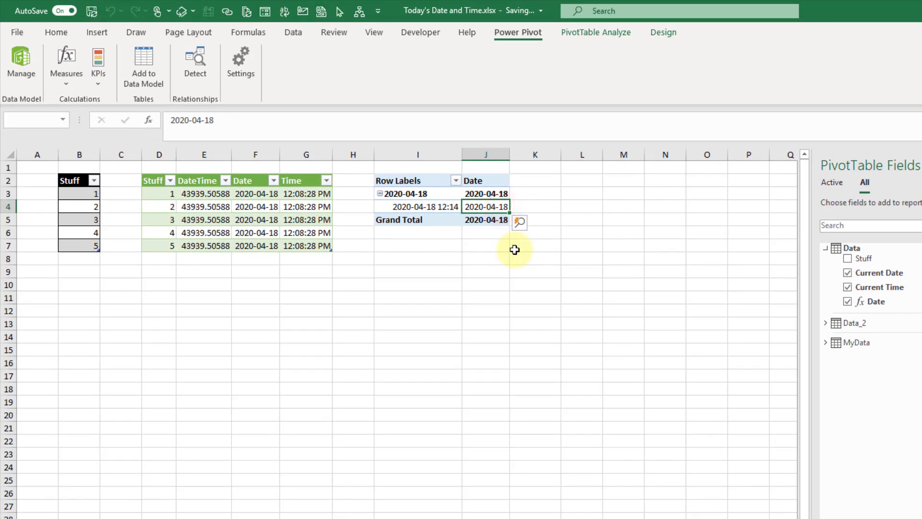
click(73, 85)
click(84, 102)
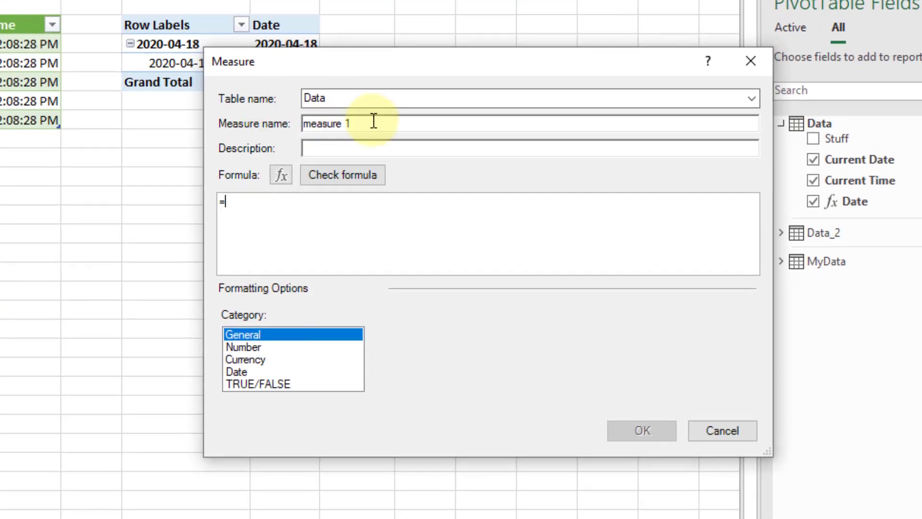
drag(373, 121, 171, 121)
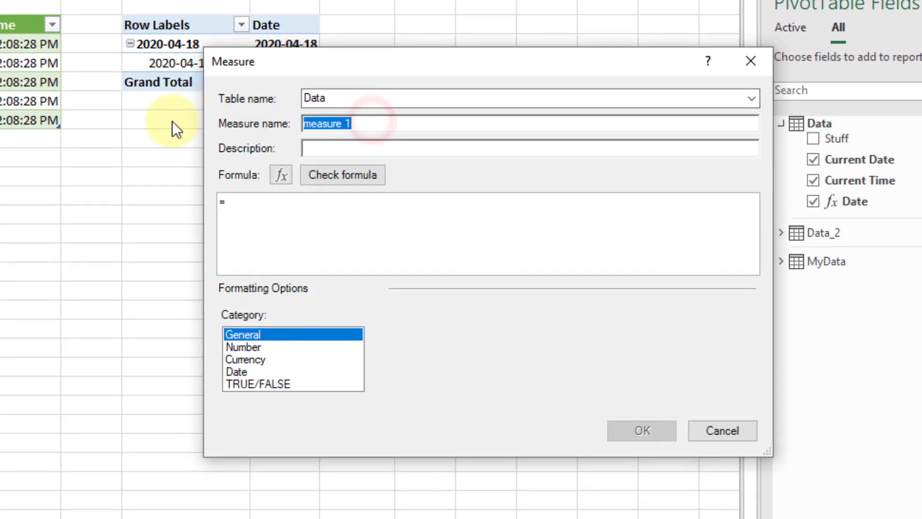
text(Time)
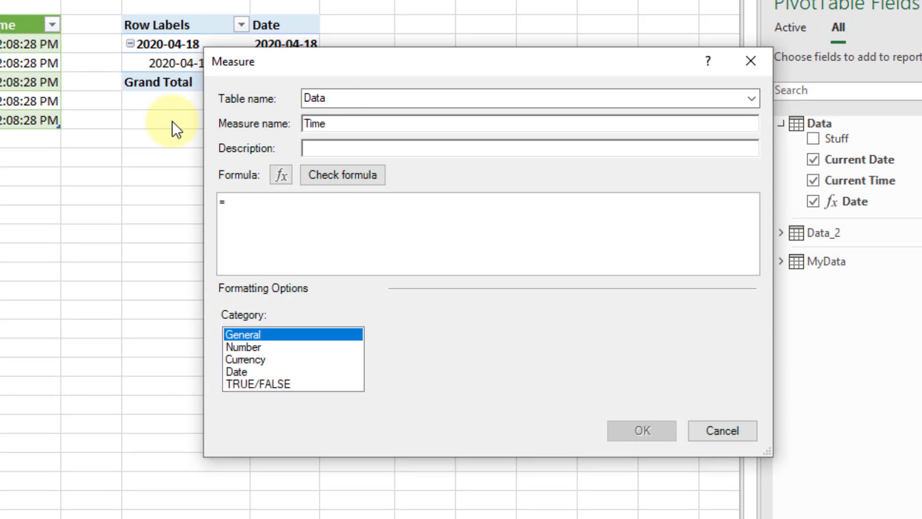
click(259, 199)
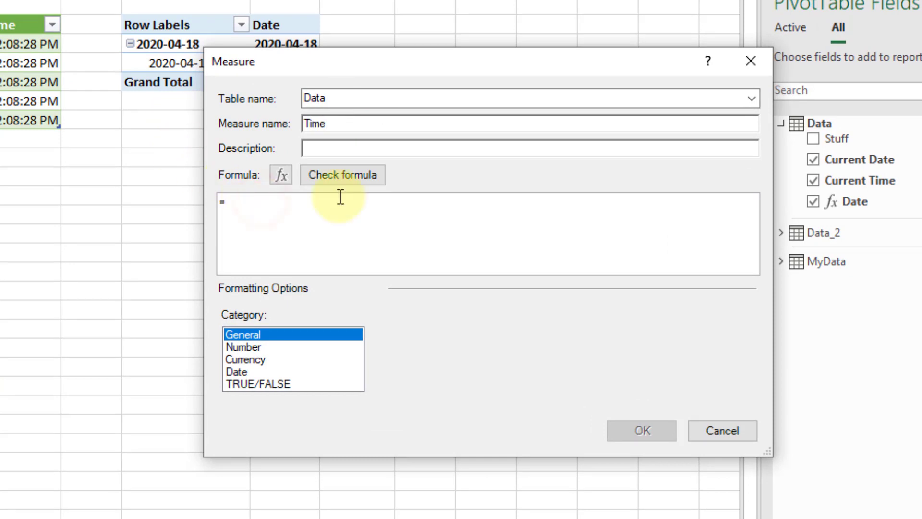
text(now())
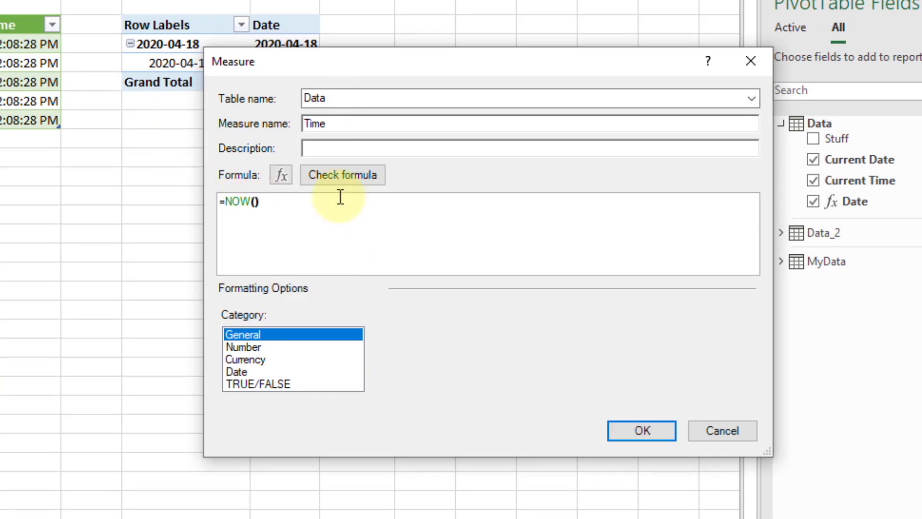
Step: Format the Time measure in the Date category as 01:30:55 PM and create it
click(272, 373)
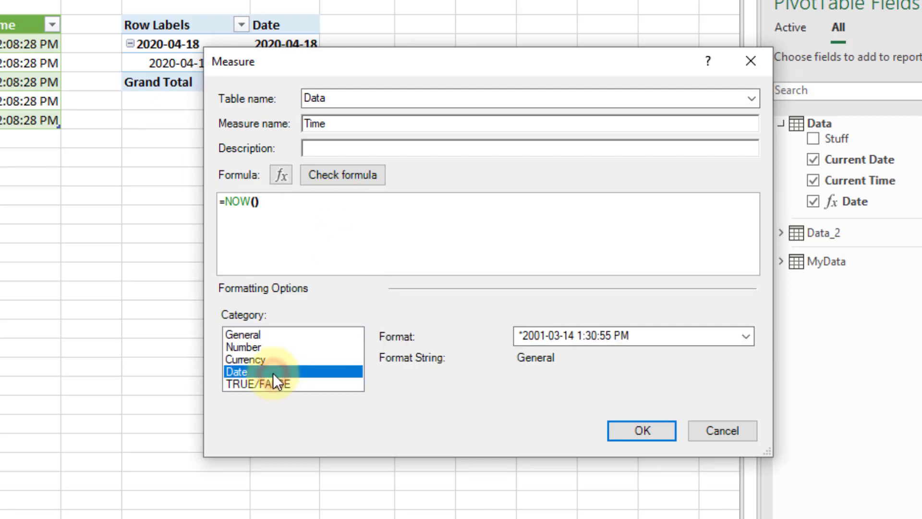
click(618, 338)
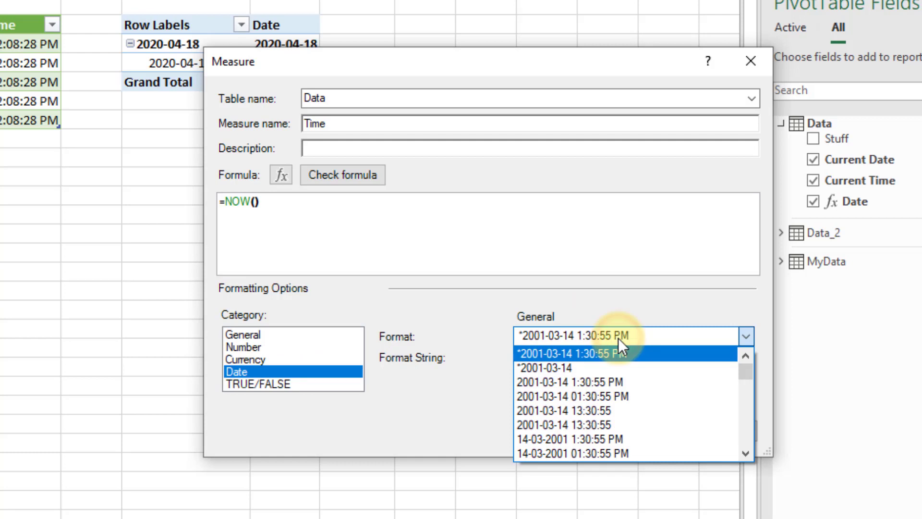
drag(746, 373, 751, 436)
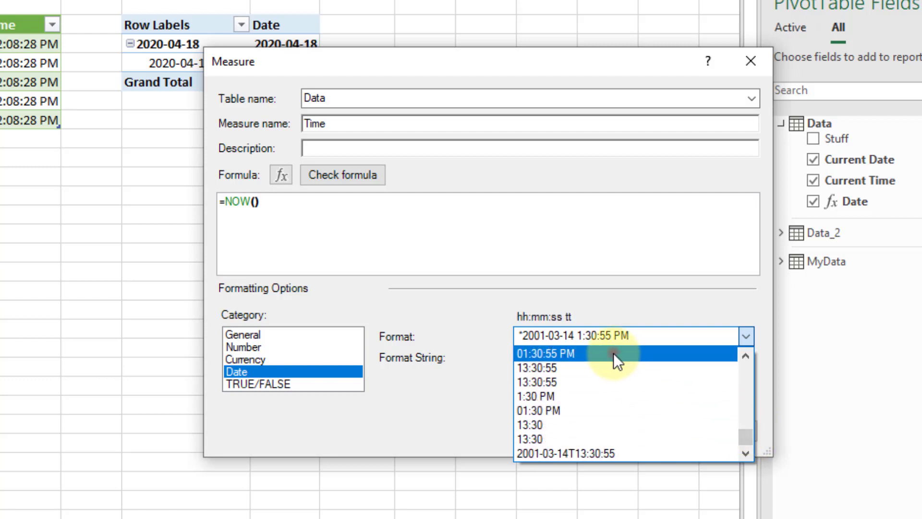
click(612, 353)
click(626, 431)
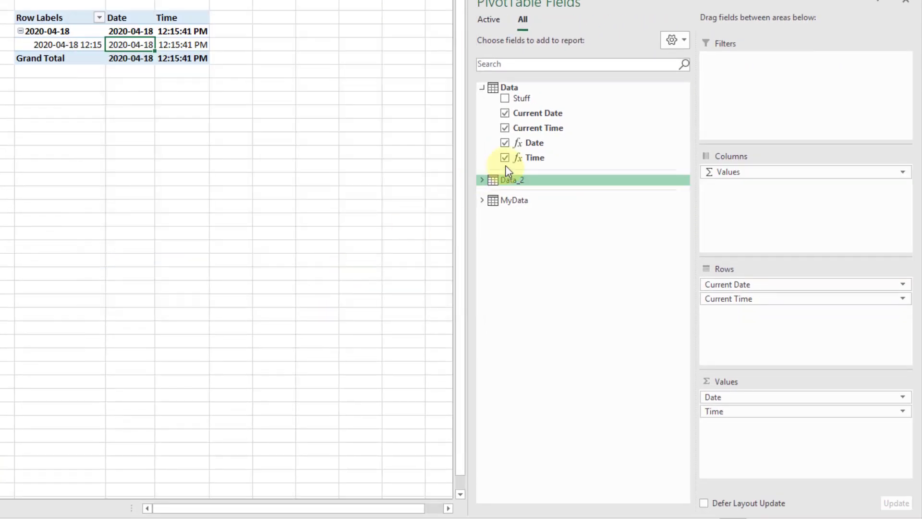
Step: Refresh the PivotTable to update its Date and Time measures, and select the Time value
click(196, 43)
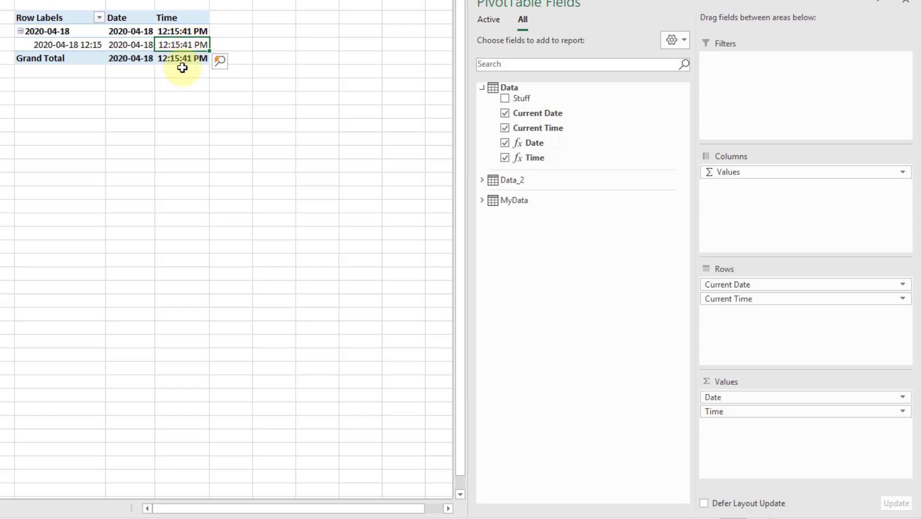
right_click(138, 44)
click(150, 111)
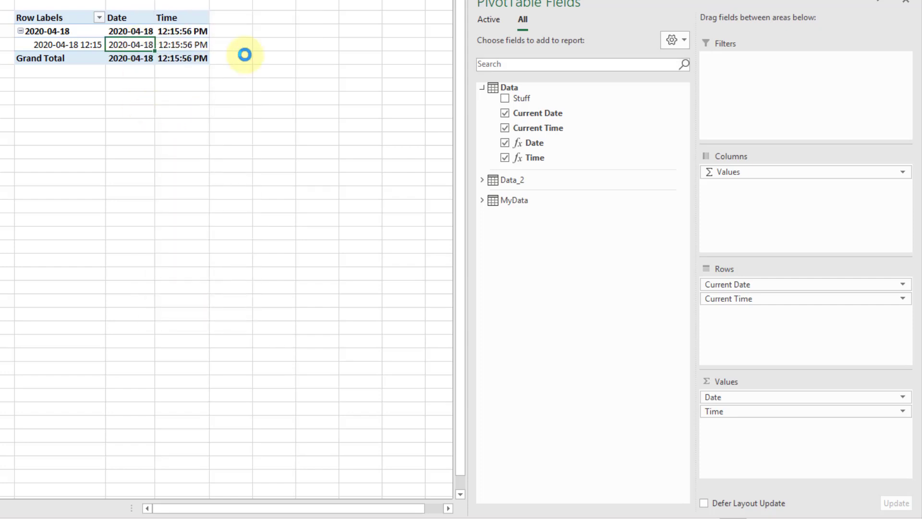
click(204, 45)
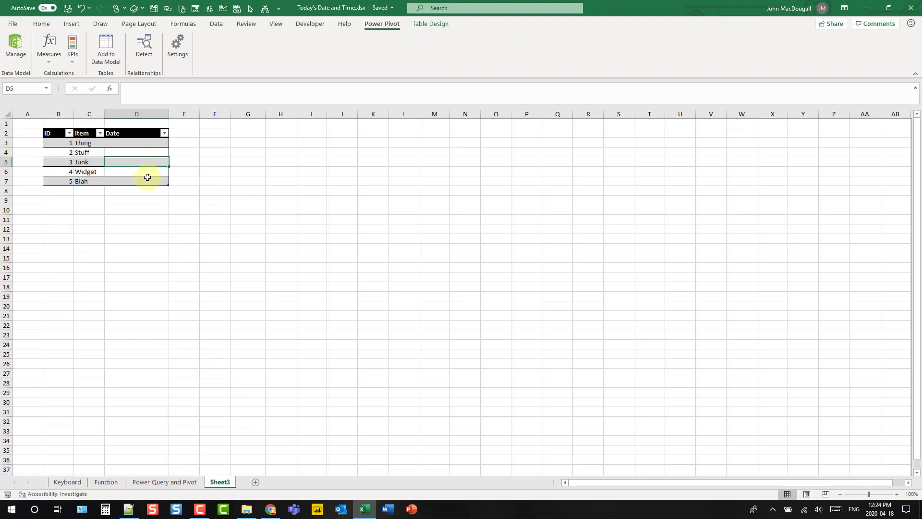
Step: Switch to Power Automate, create an instant flow with the manual trigger, and name it Add Date
click(271, 508)
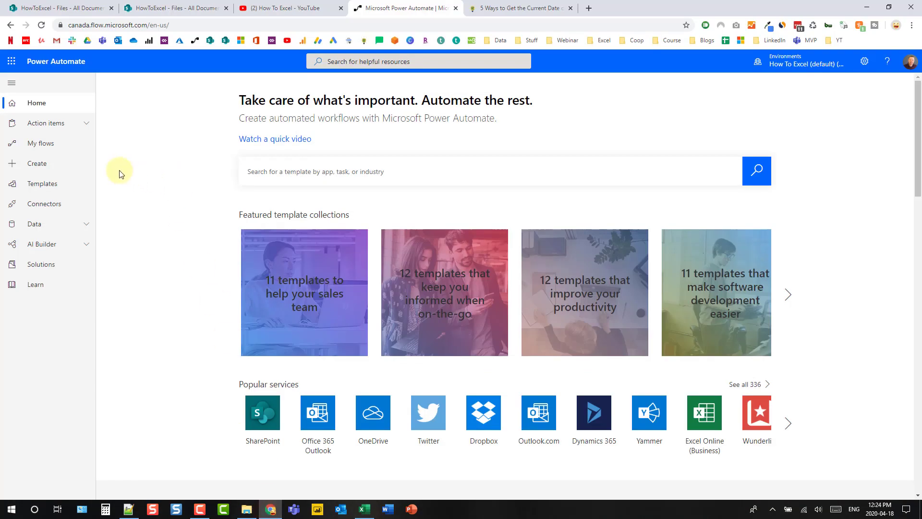
click(41, 168)
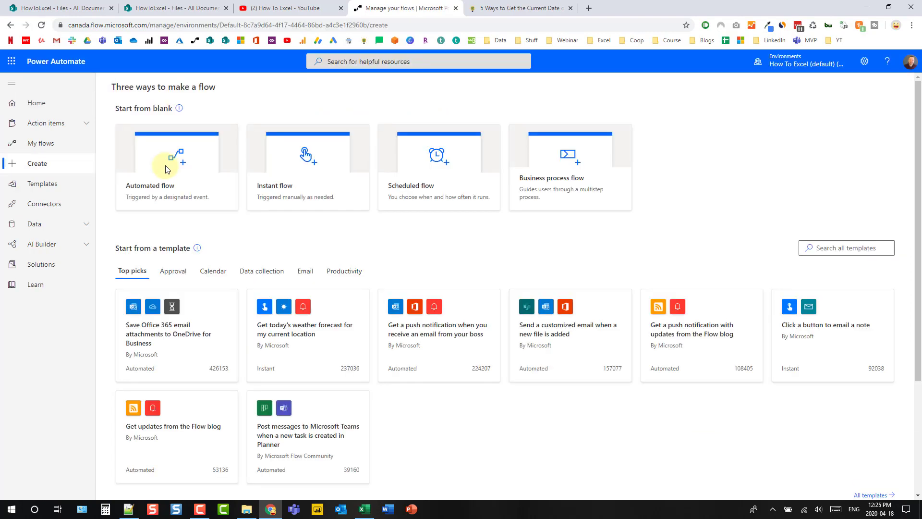
click(328, 180)
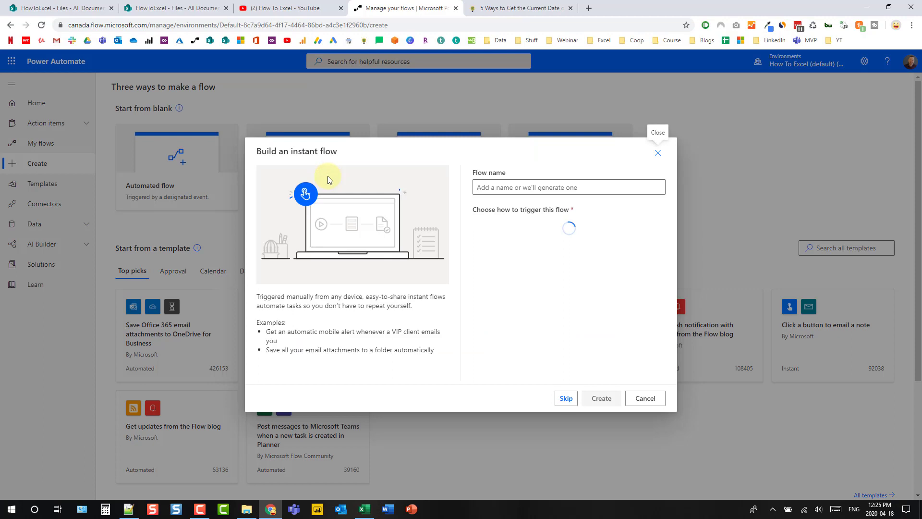
click(483, 229)
click(600, 398)
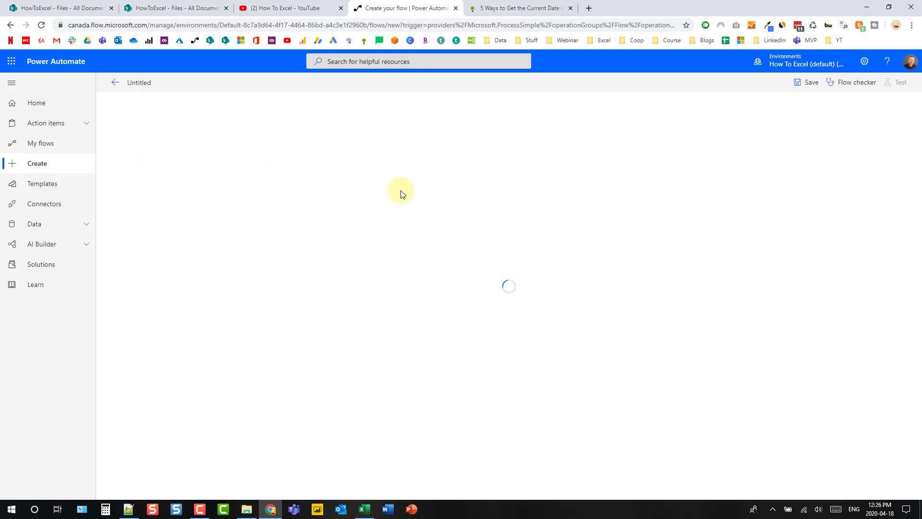
click(140, 82)
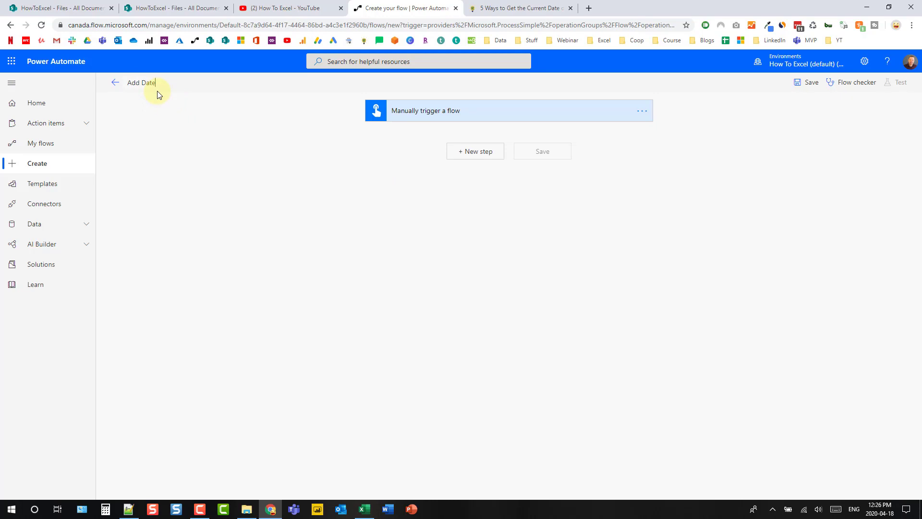
click(254, 124)
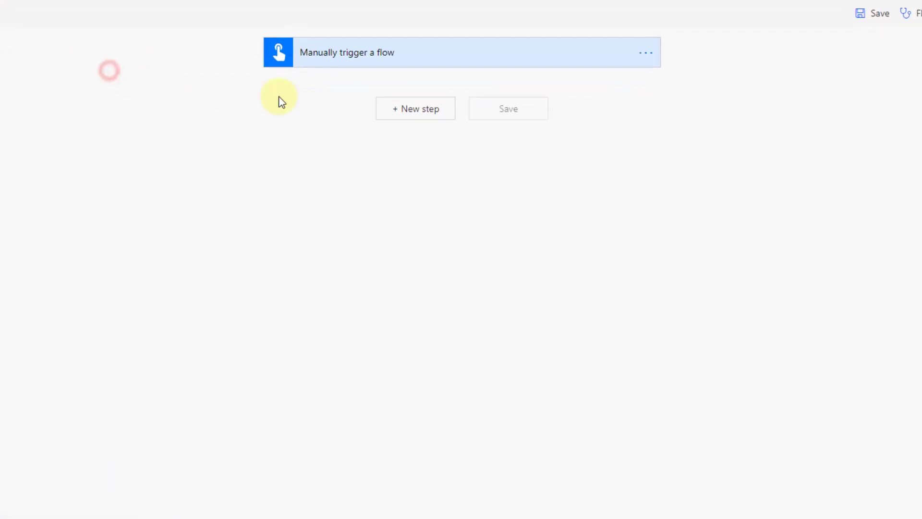
Step: Add the Excel Online (Business) action Update a row after the manual trigger
click(406, 110)
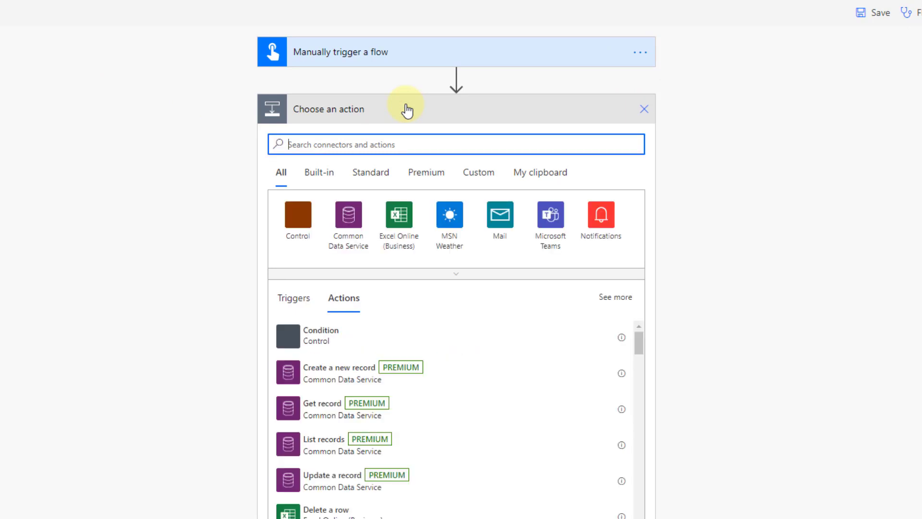
click(404, 219)
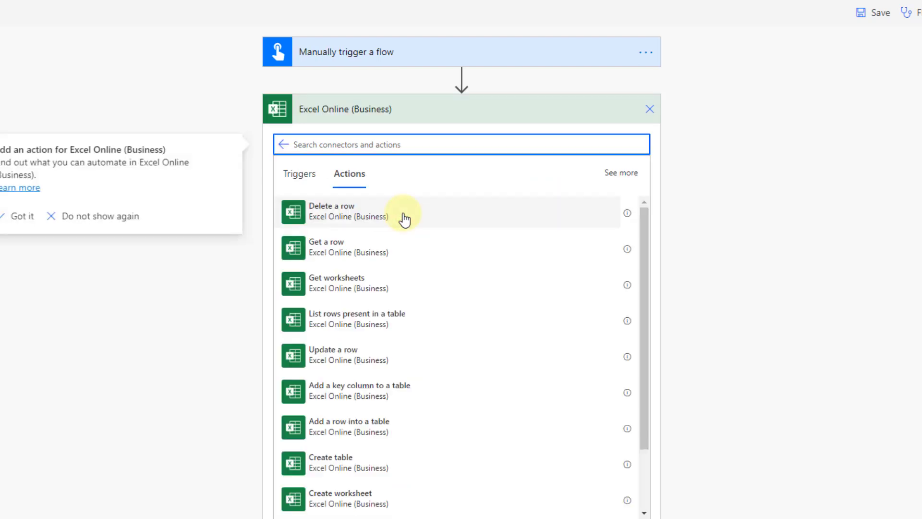
click(372, 360)
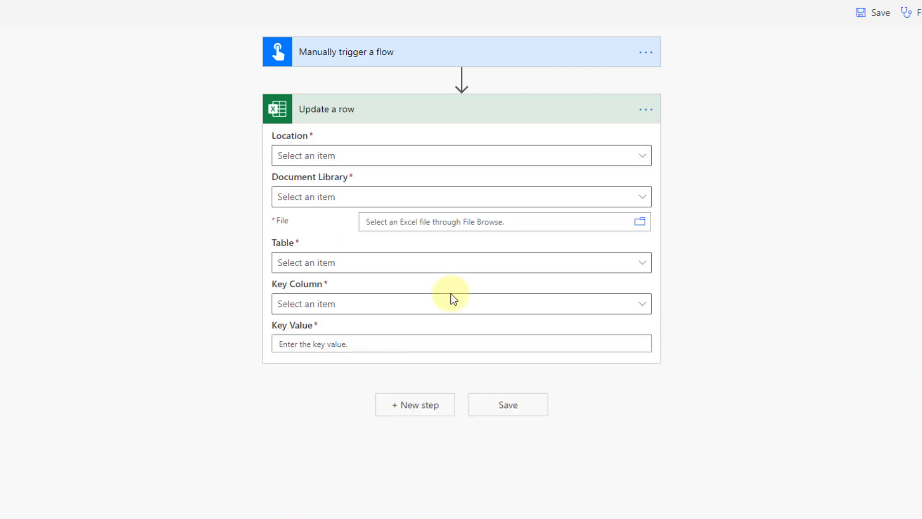
Step: Set the Update a row action's location to OneDrive for Business and its document library to OneDrive
click(639, 159)
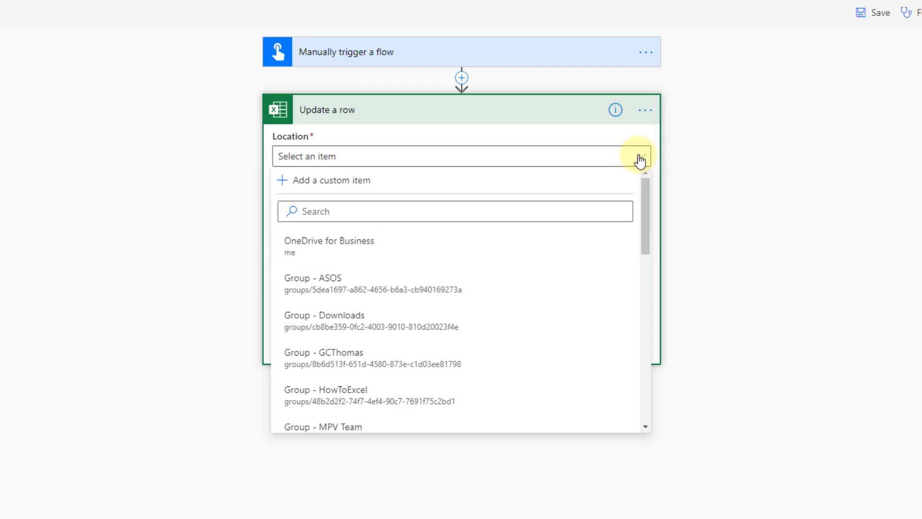
click(470, 242)
click(640, 200)
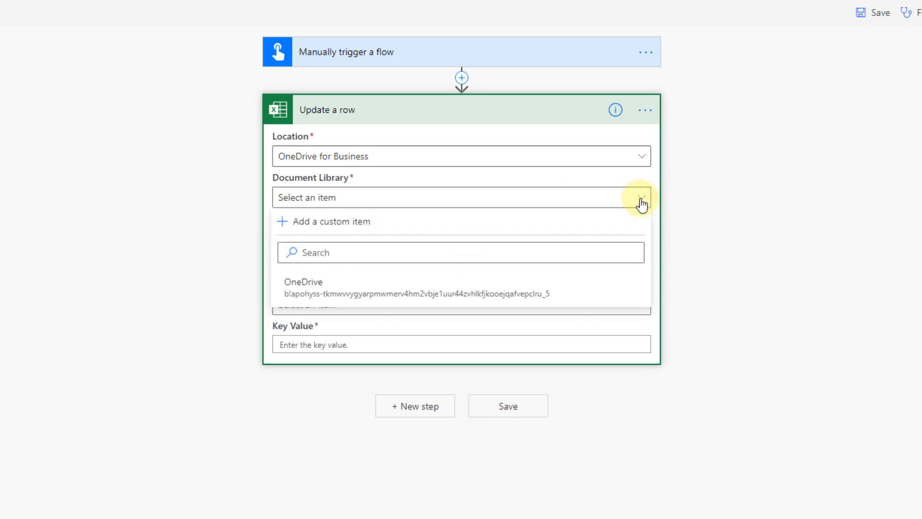
click(507, 287)
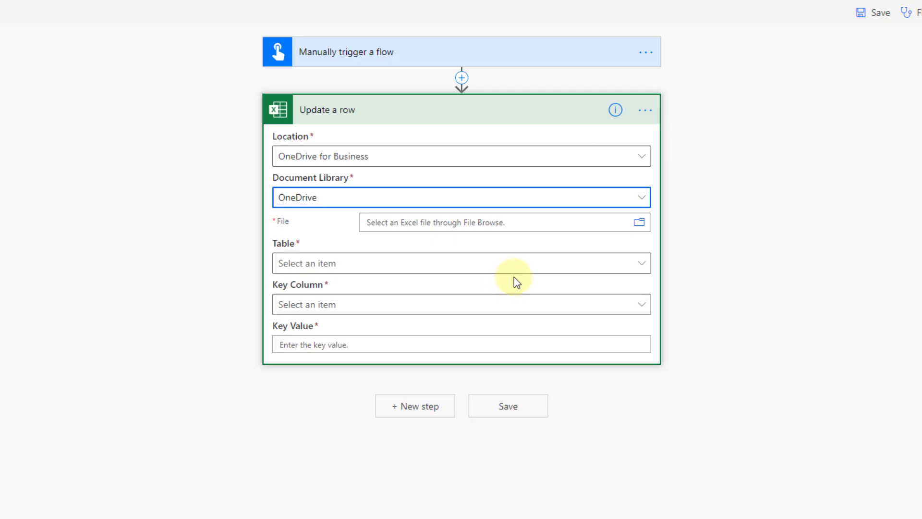
Step: Choose Today's Date and Time.xlsx from Excel Website/General/Today's Date and Time as the file, and MyData as the table
click(643, 224)
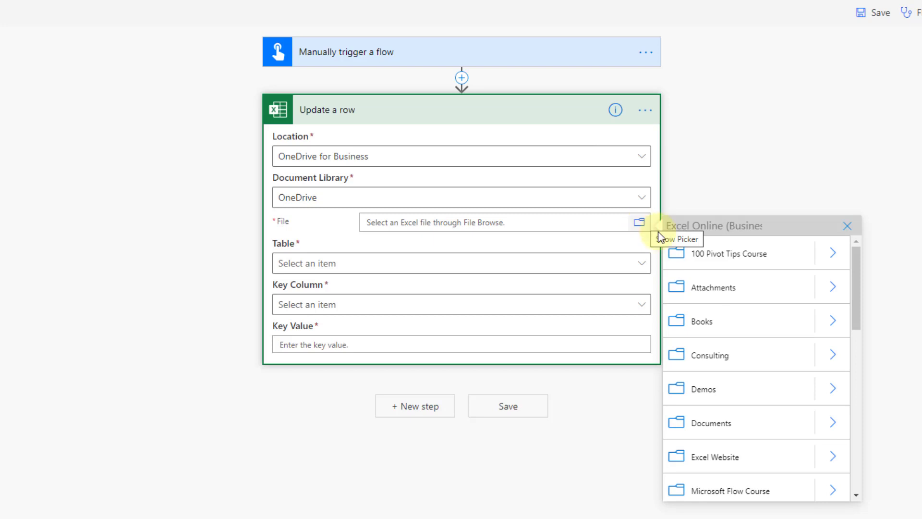
click(836, 459)
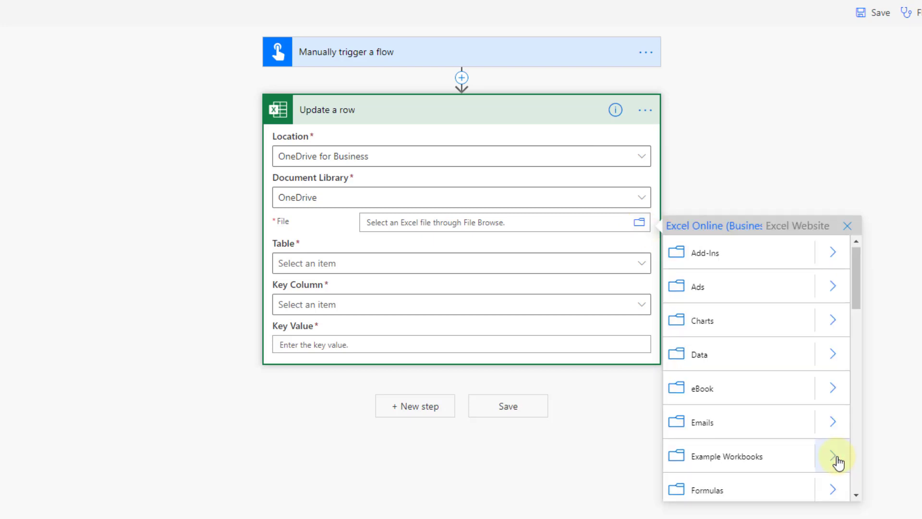
scroll(836, 461, down, 3)
click(835, 425)
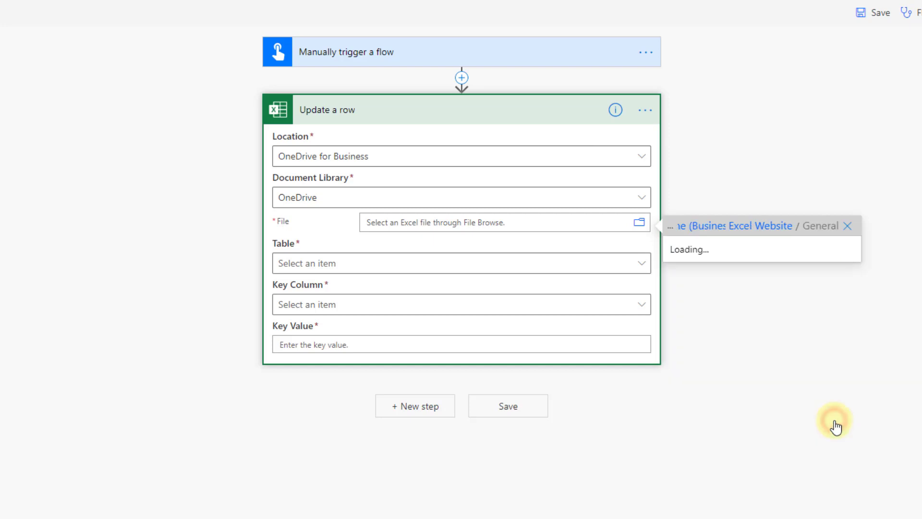
scroll(835, 426, down, 3)
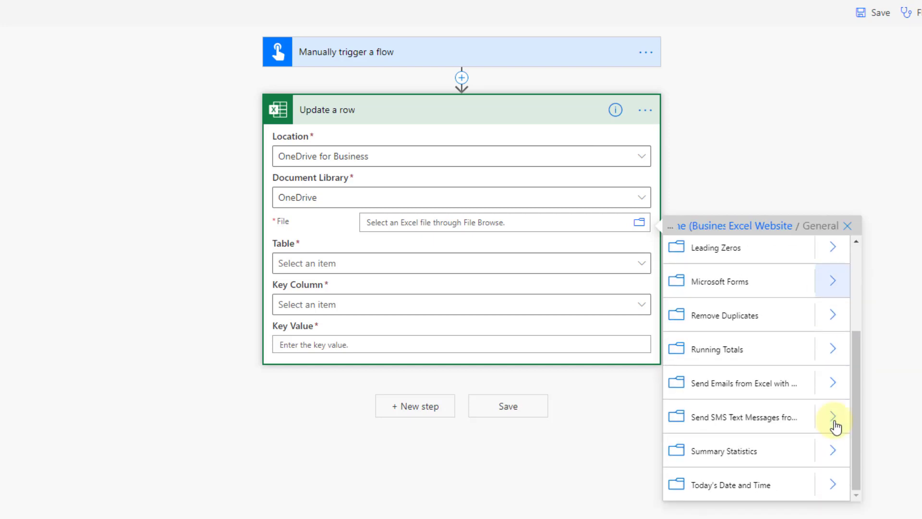
click(832, 484)
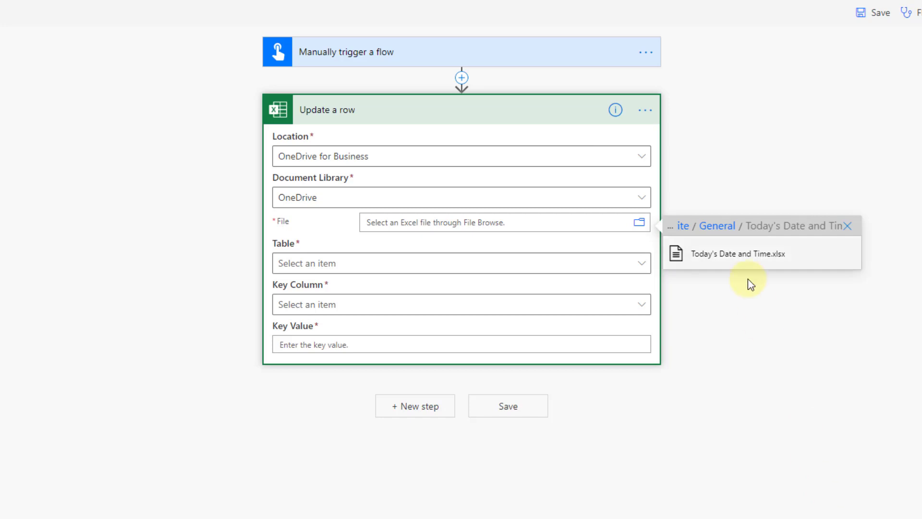
click(732, 254)
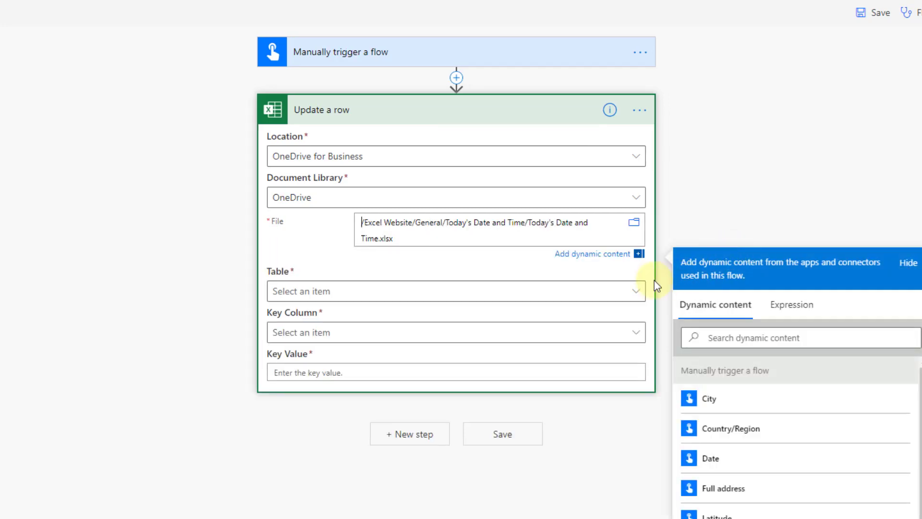
click(624, 290)
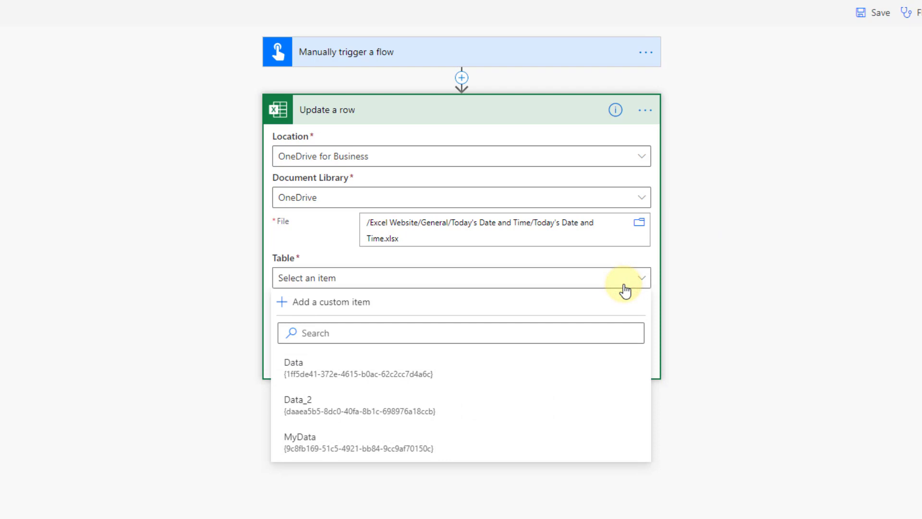
click(507, 447)
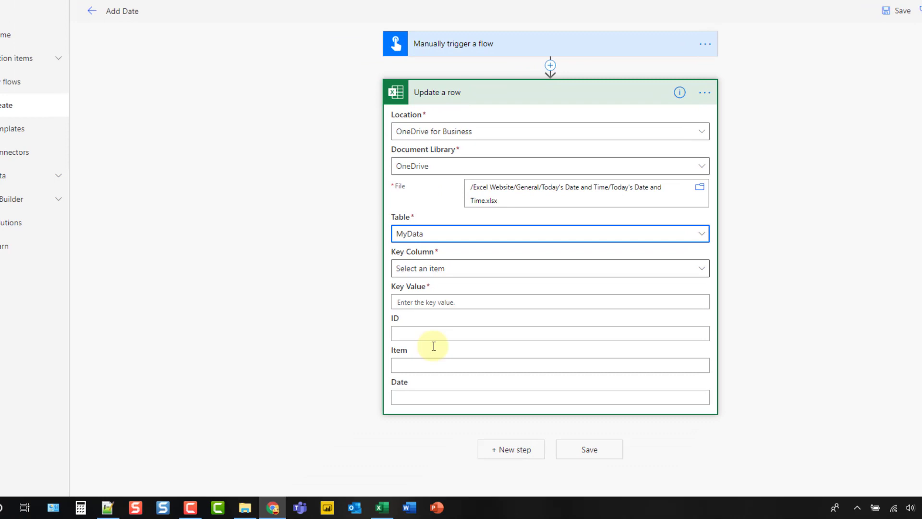
Step: Switch to the Excel workbook to examine the table's ID column and the Date cell for ID 3, and return to the flow
key(alt+Tab)
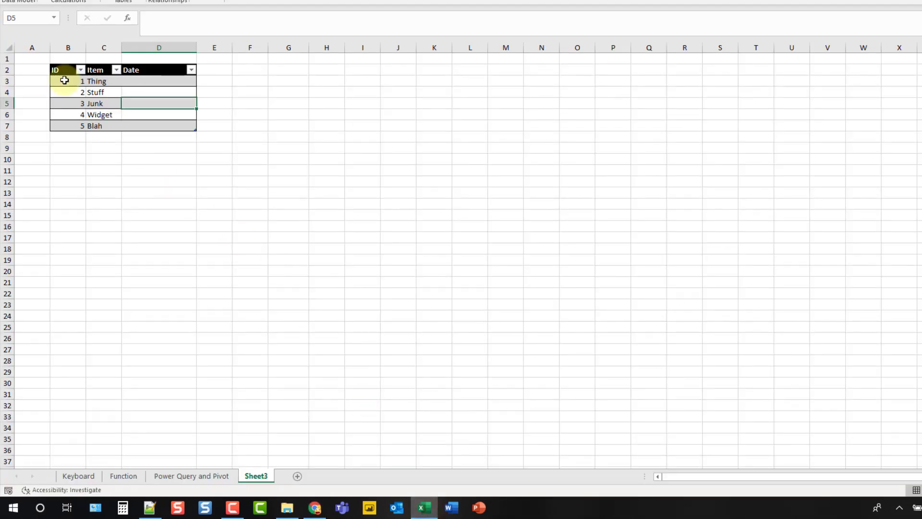
drag(65, 80, 68, 125)
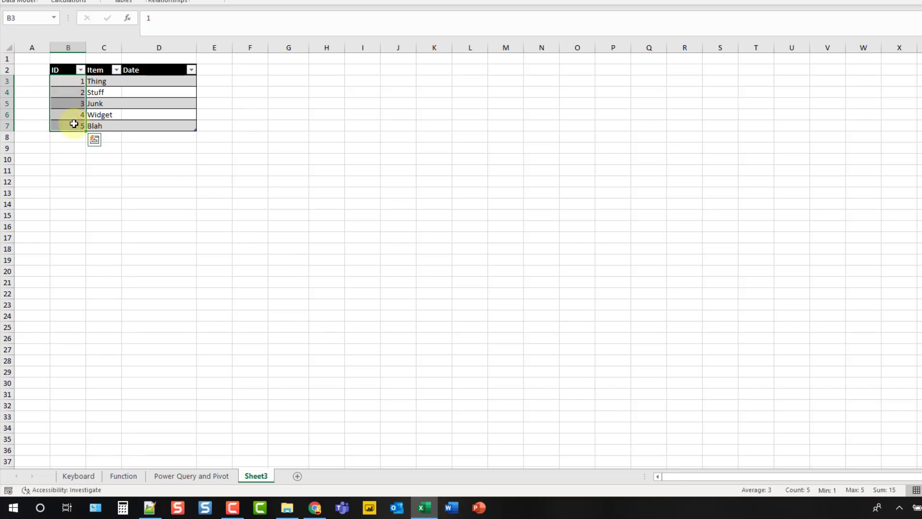
click(72, 103)
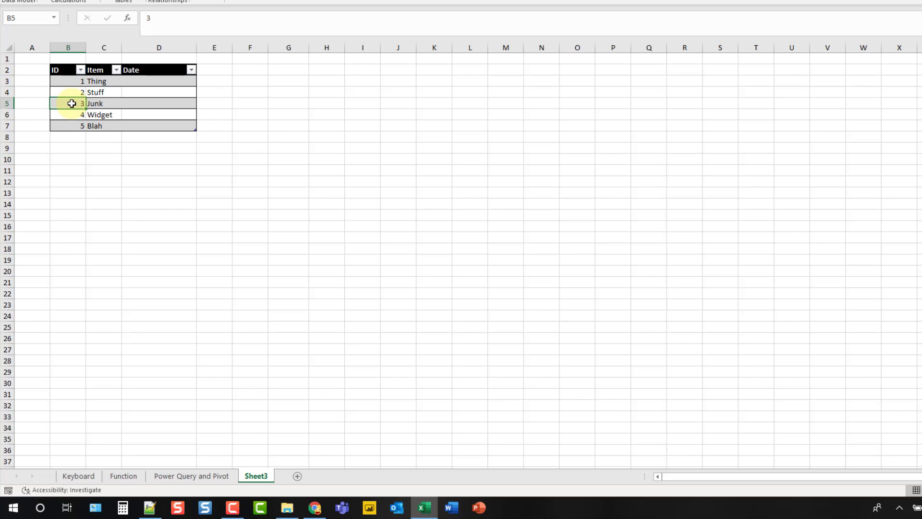
click(137, 103)
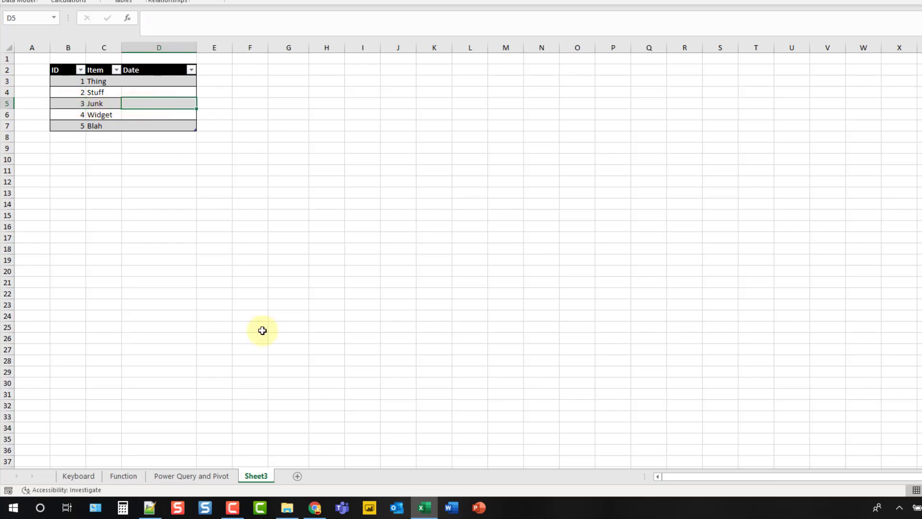
click(315, 508)
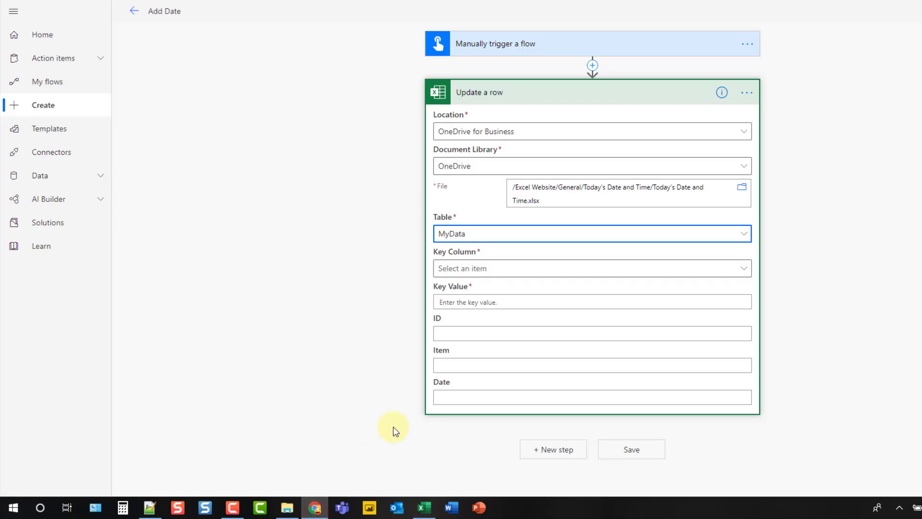
Step: Set the key column of the Update a row action to ID and the key value to 3
click(464, 271)
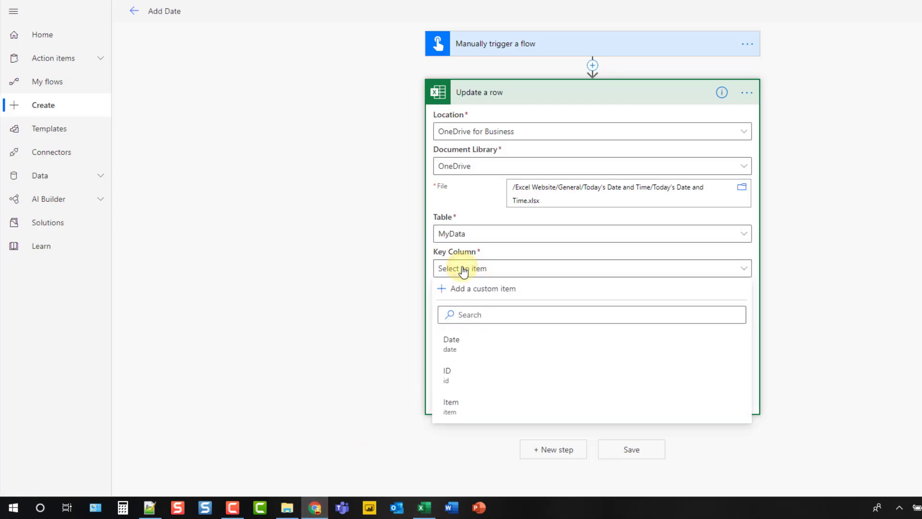
click(456, 374)
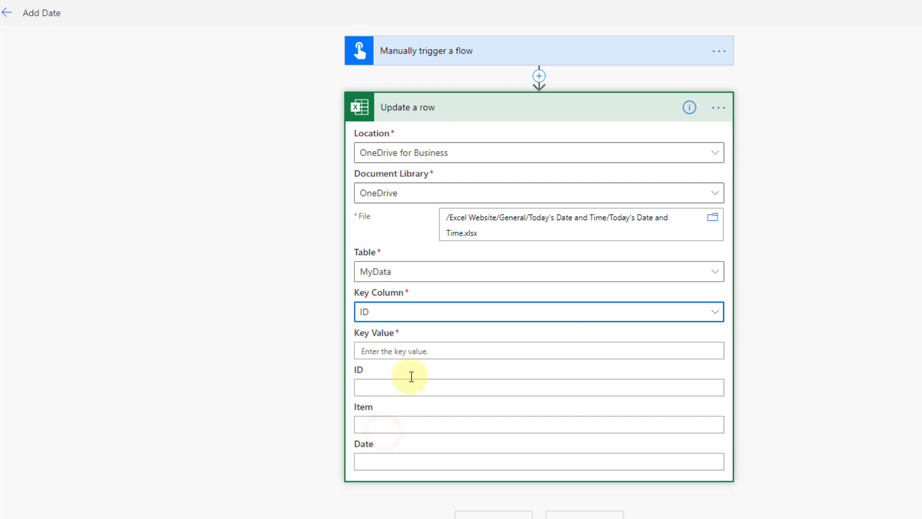
click(412, 350)
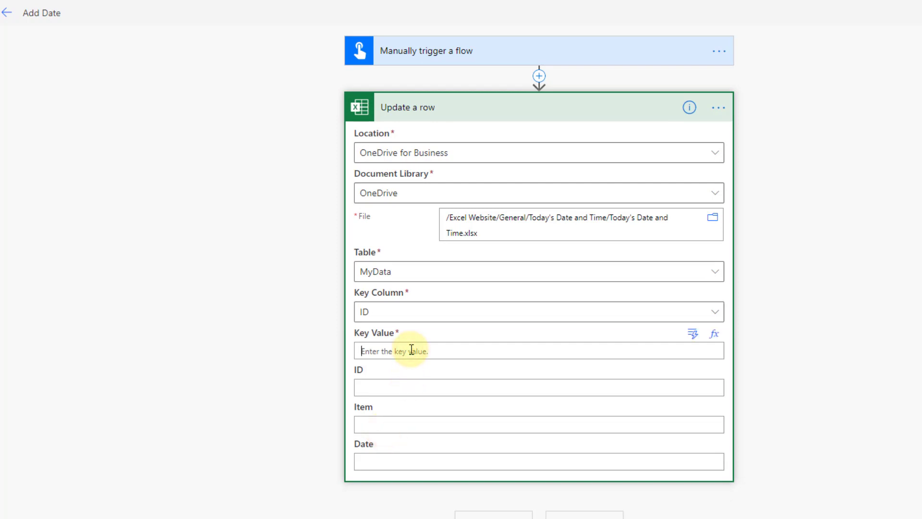
text(3)
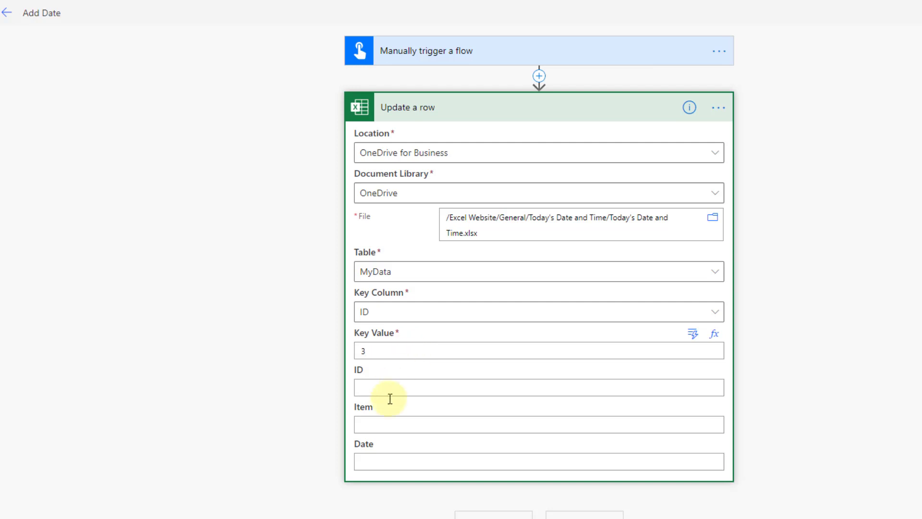
Step: Open an expression for the Date field of the Update a row action and enter utcNow()
click(382, 458)
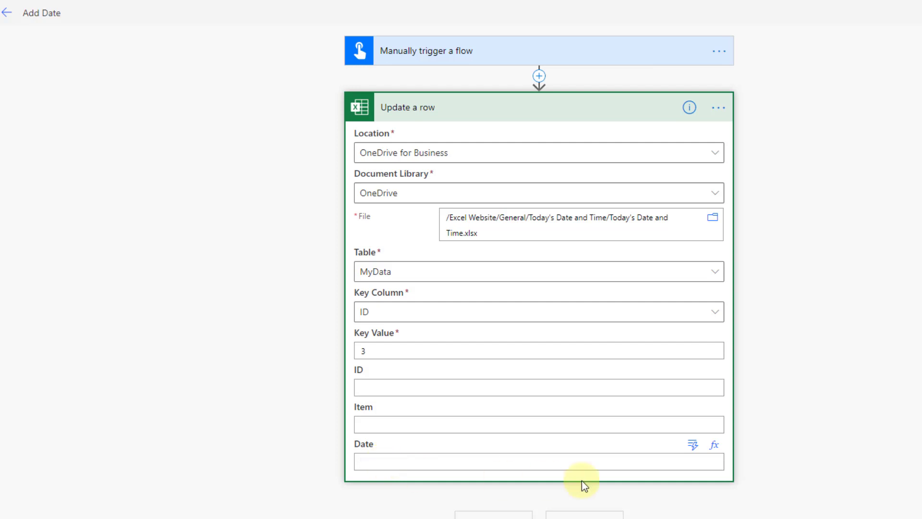
click(715, 446)
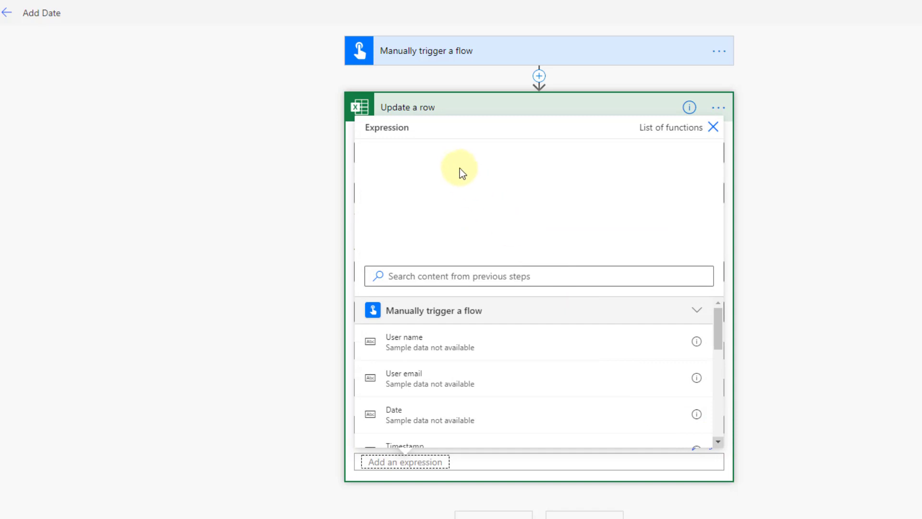
click(459, 165)
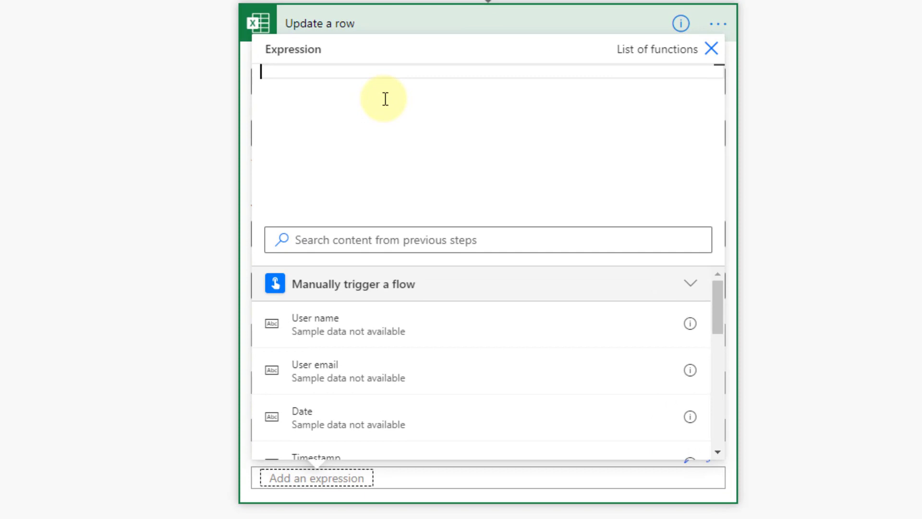
text(ut)
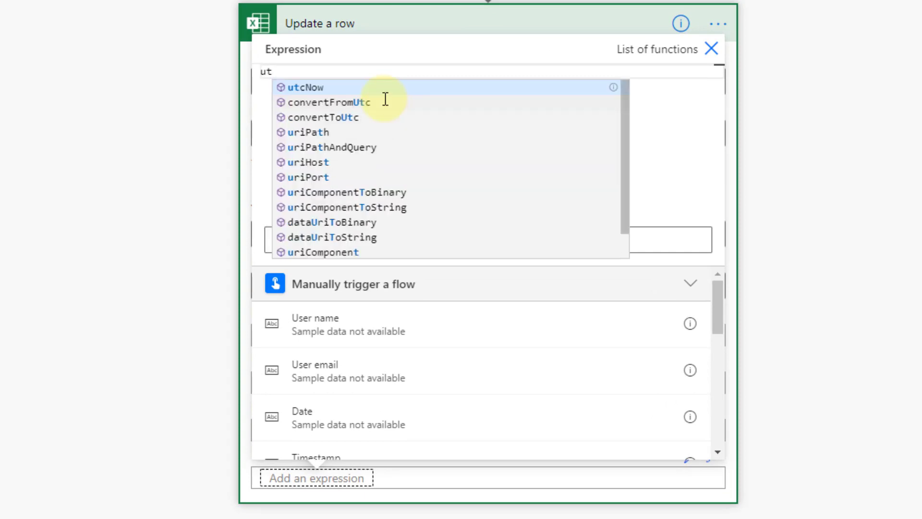
key(Return)
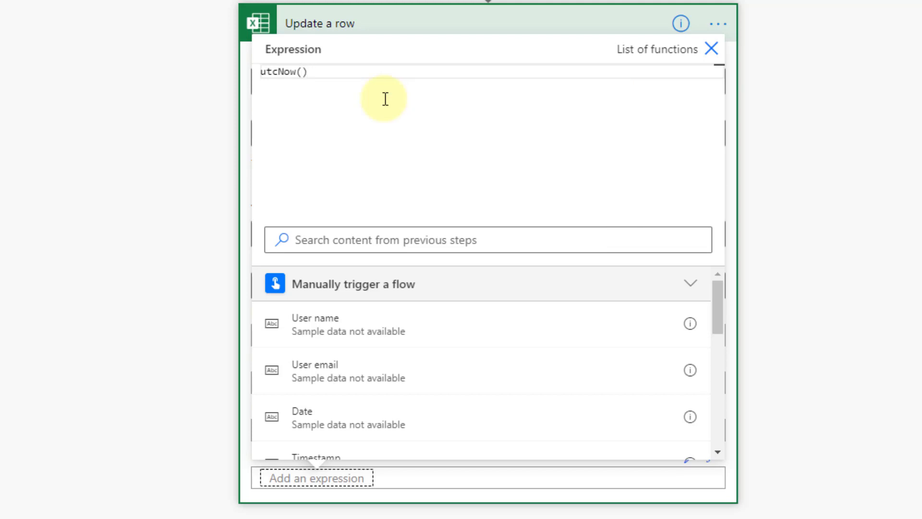
Step: Wrap utcNow() in the convertFromUtc function in the Date expression and begin its destination time zone argument
key(Left)
key(Left)
key(Home)
text(conver)
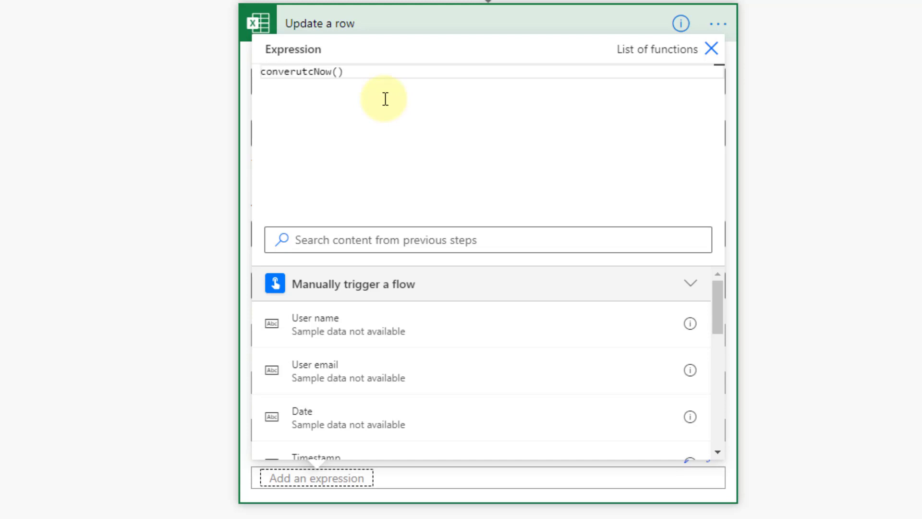
key(Left)
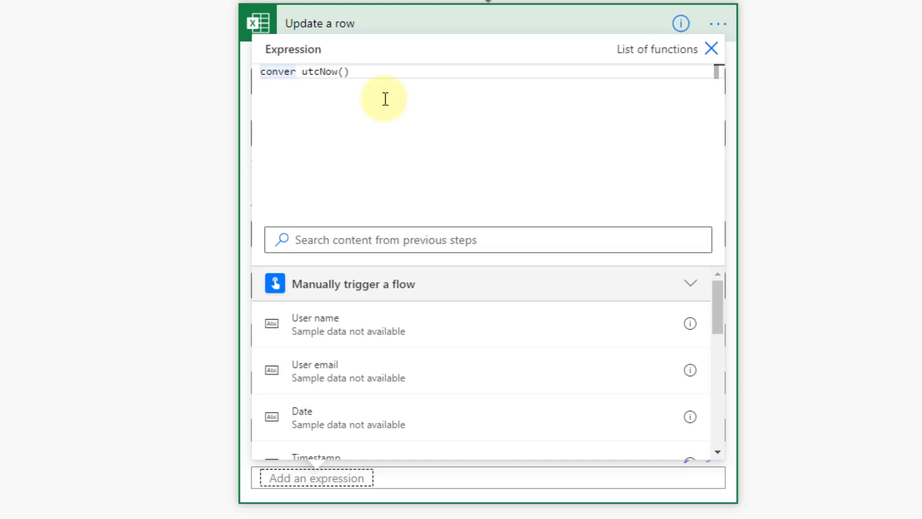
key(ctrl+space)
text(t)
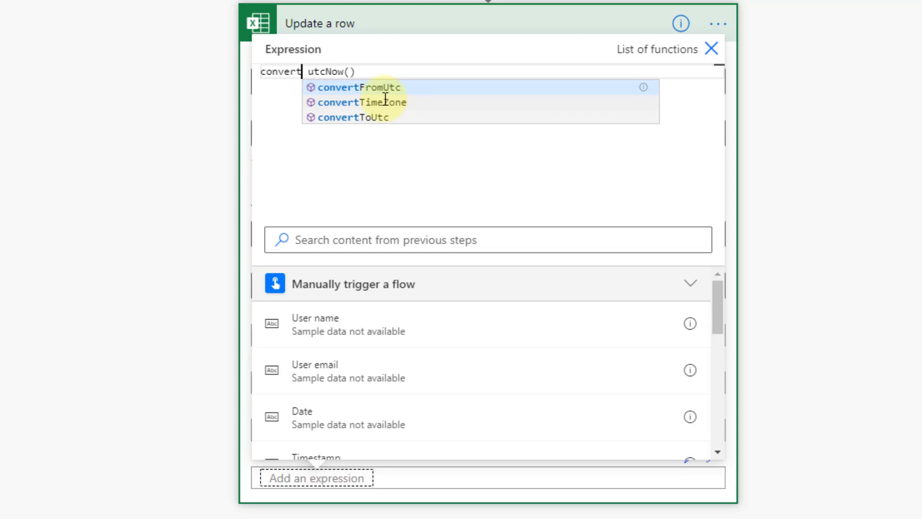
click(375, 88)
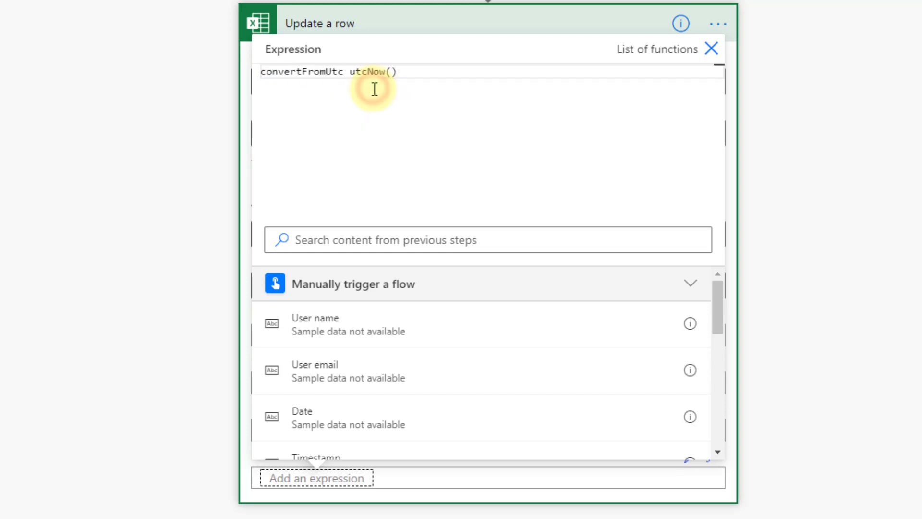
text(()
key(Delete)
key(Delete)
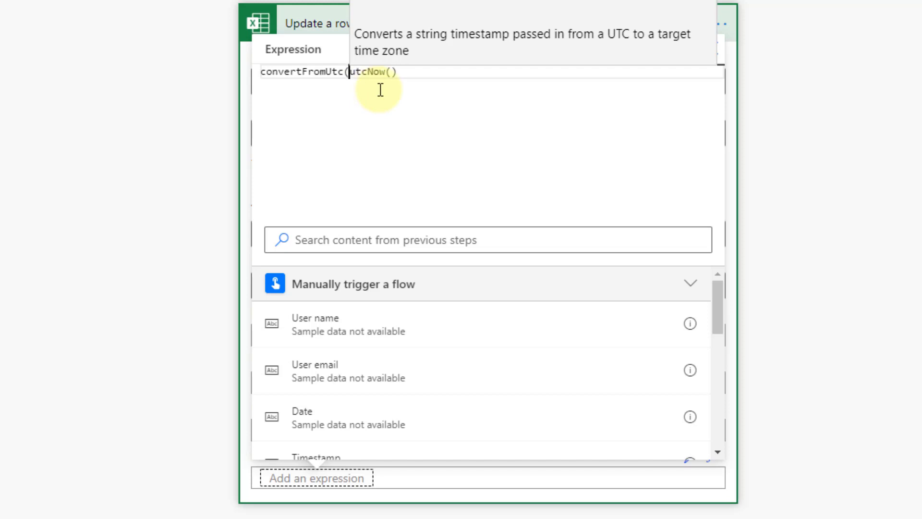
click(408, 72)
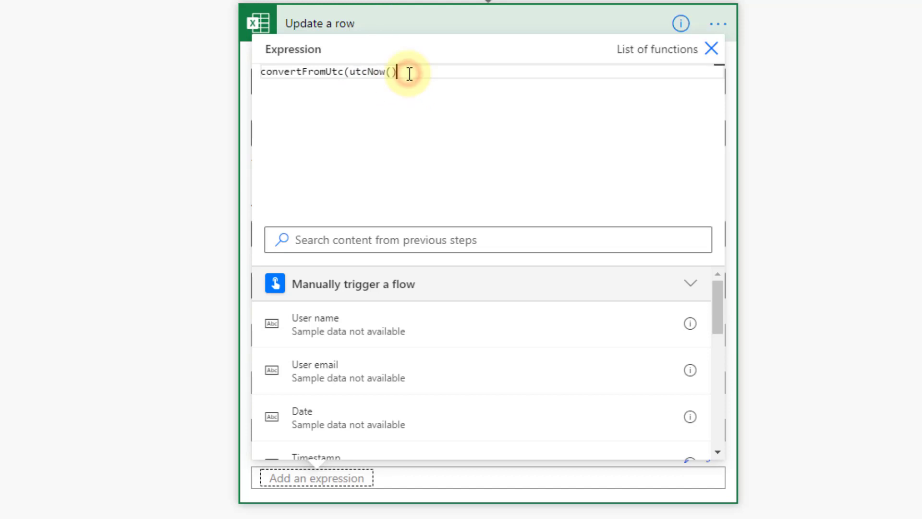
text(,)
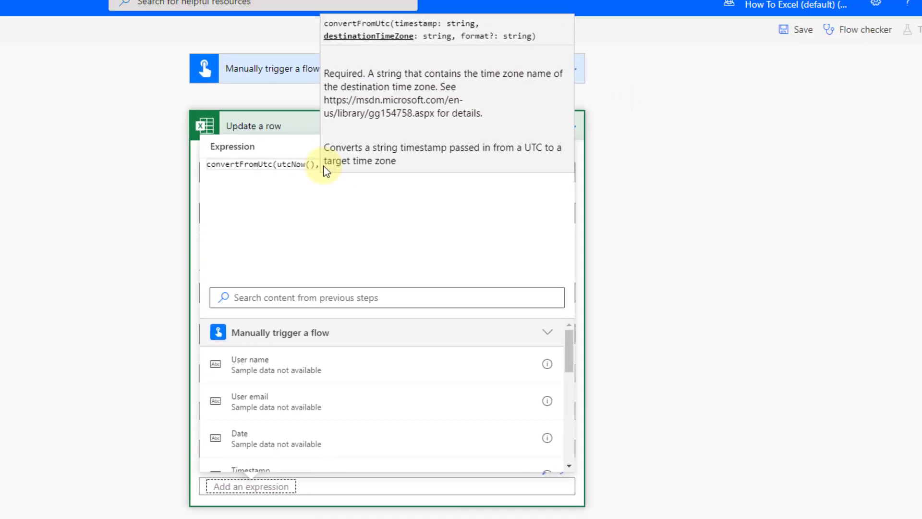
Step: Copy the time zone documentation URL from the convertFromUtc help text and open it in a new browser tab
drag(324, 99, 435, 113)
key(ctrl+c)
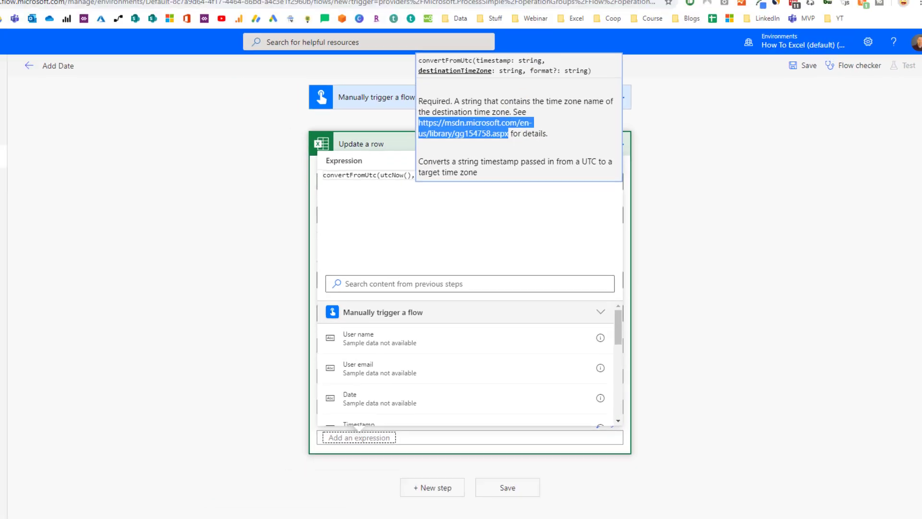
click(587, 8)
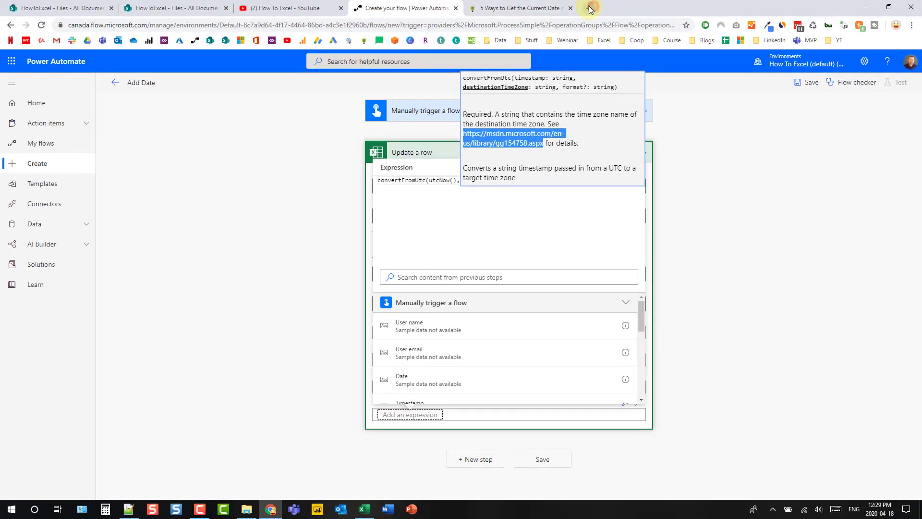
key(ctrl+v)
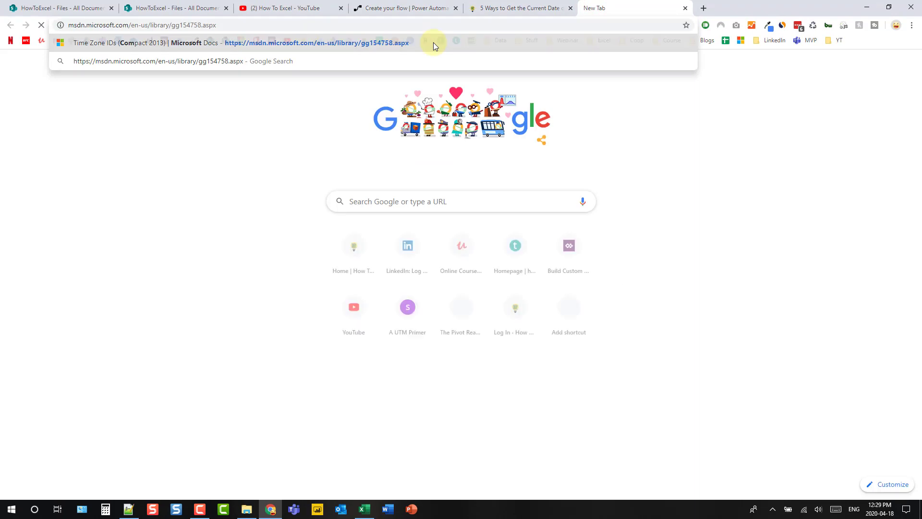
key(Return)
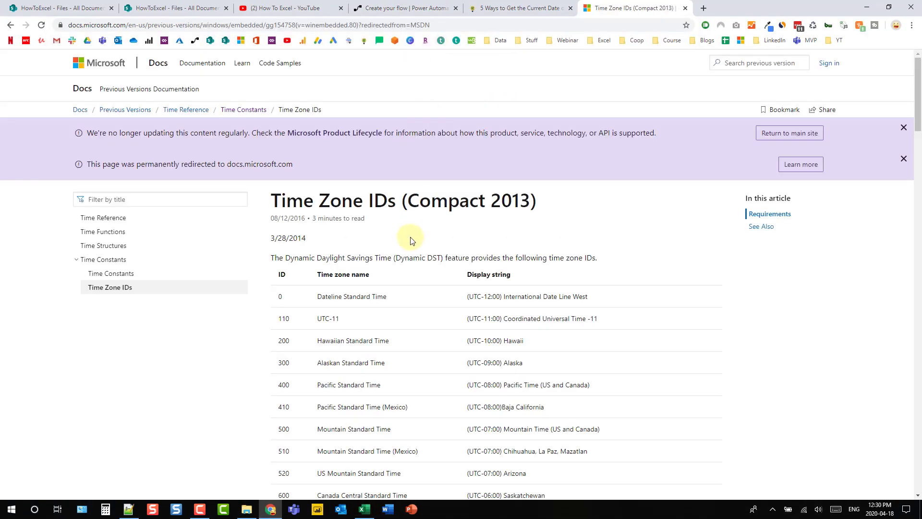
Step: Copy Eastern Standard Time from the time zone names and insert it in single quotes as the expression's destination time zone
scroll(410, 240, down, 4)
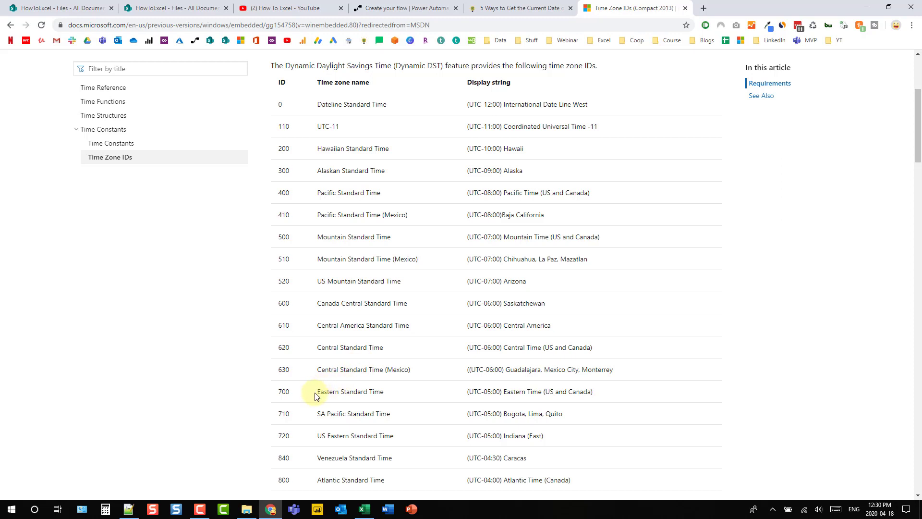
drag(318, 391, 385, 394)
key(ctrl+c)
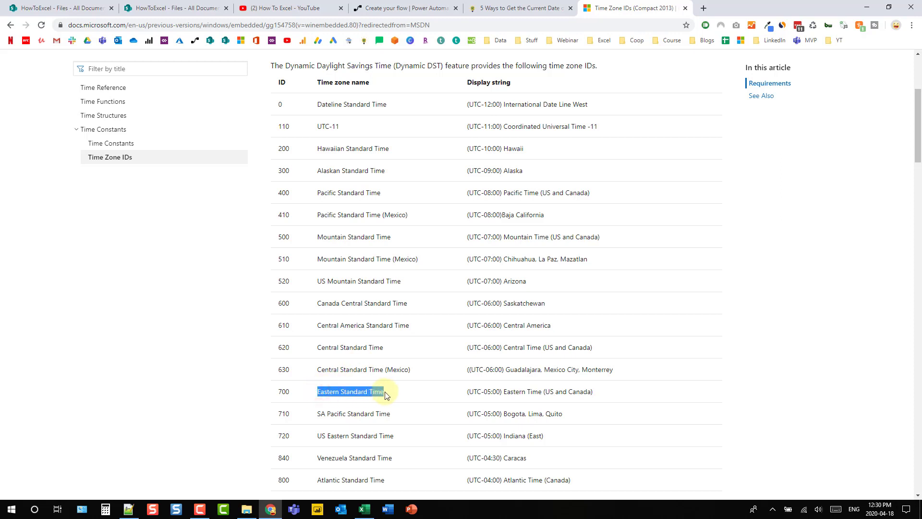
click(431, 9)
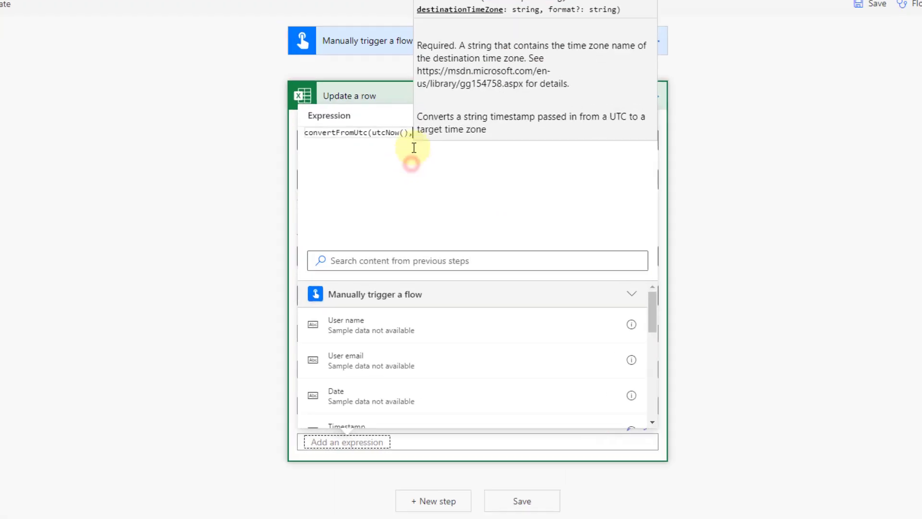
text(')
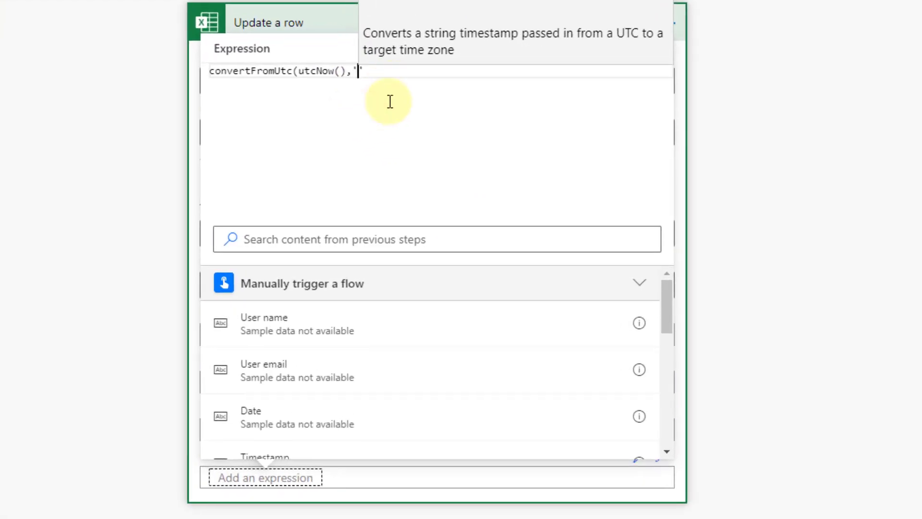
key(ctrl+v)
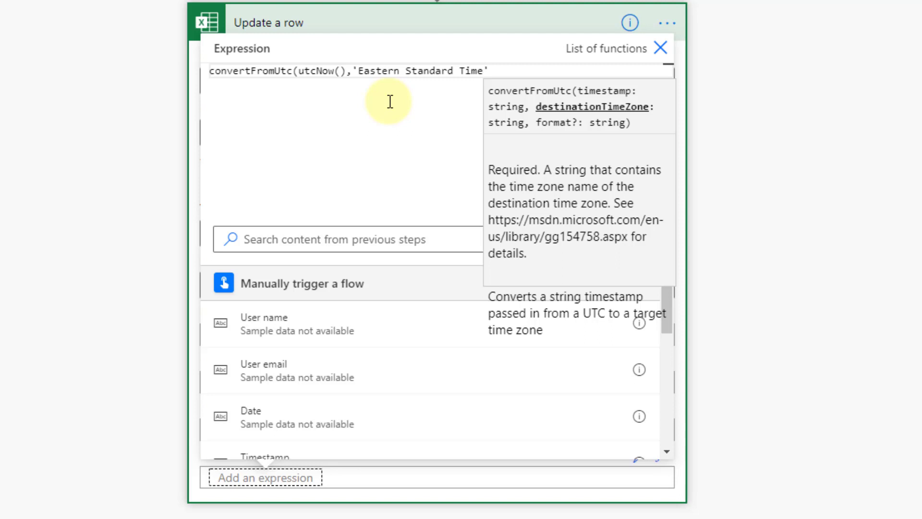
key(Right)
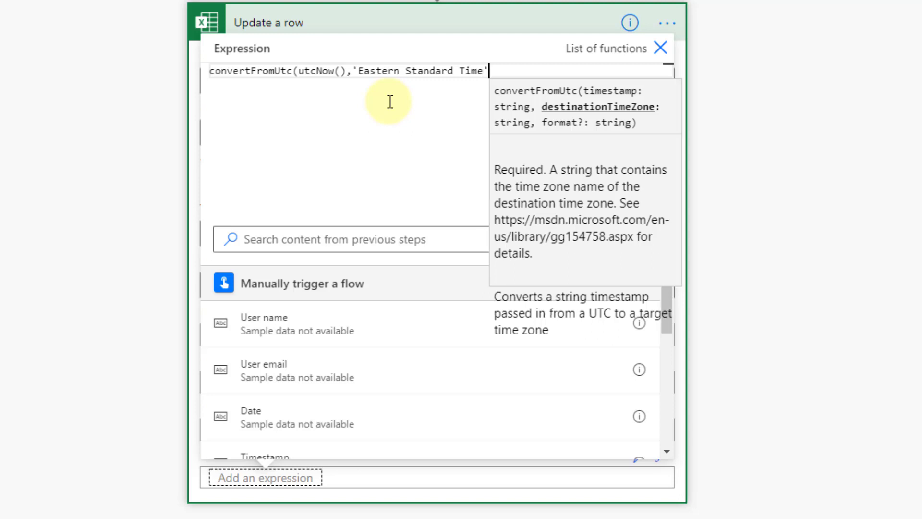
Step: Add 'yyyy-MM-dd' as the format argument, close the function, and apply the expression to the Date field
text(,)
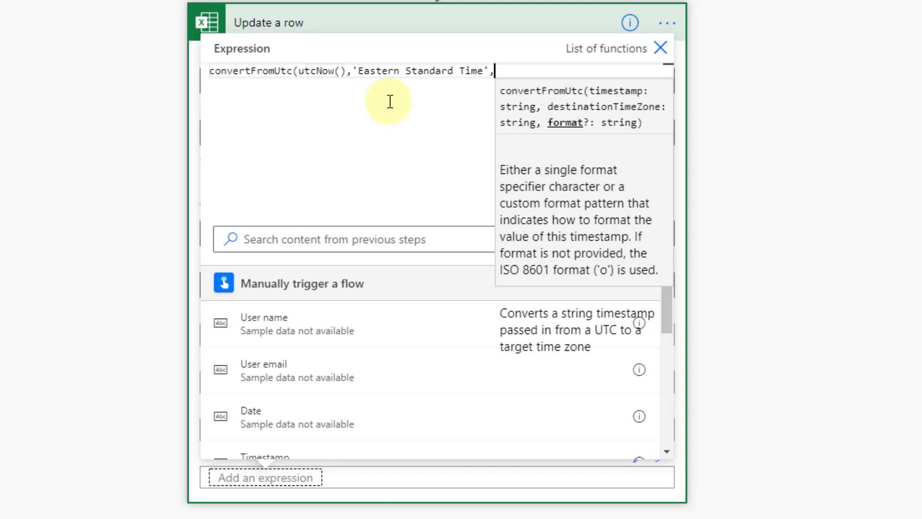
text('y')
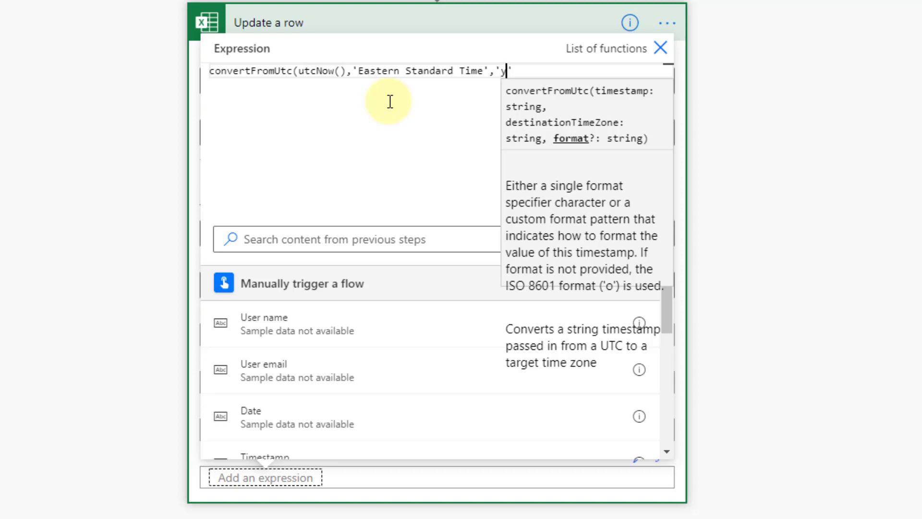
text(yyyy)
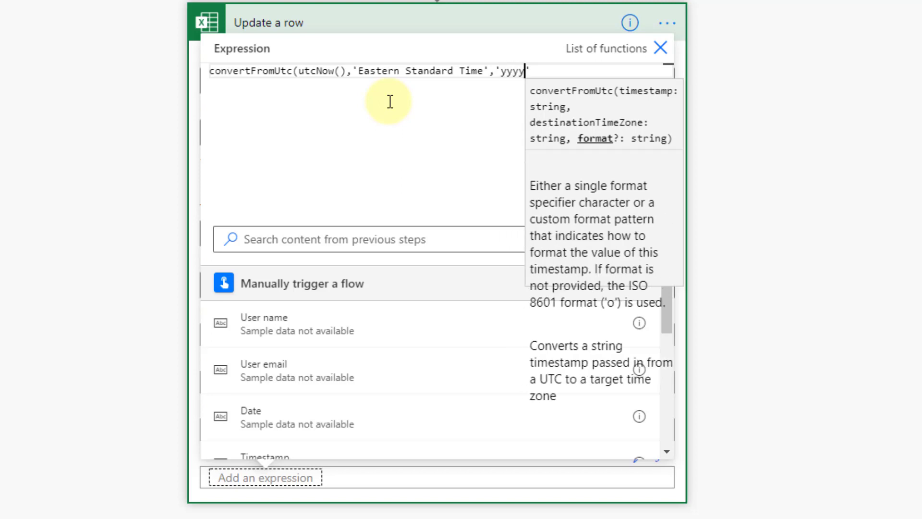
text(-MM)
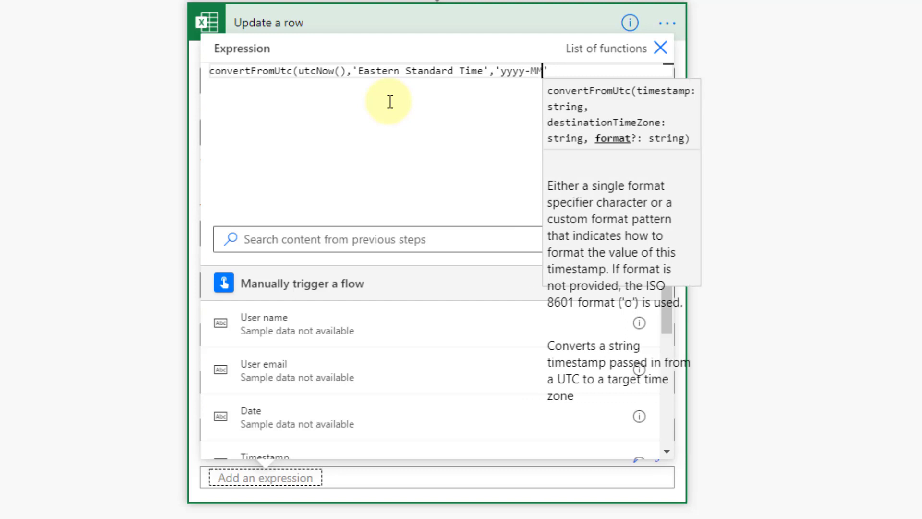
text(-dd)
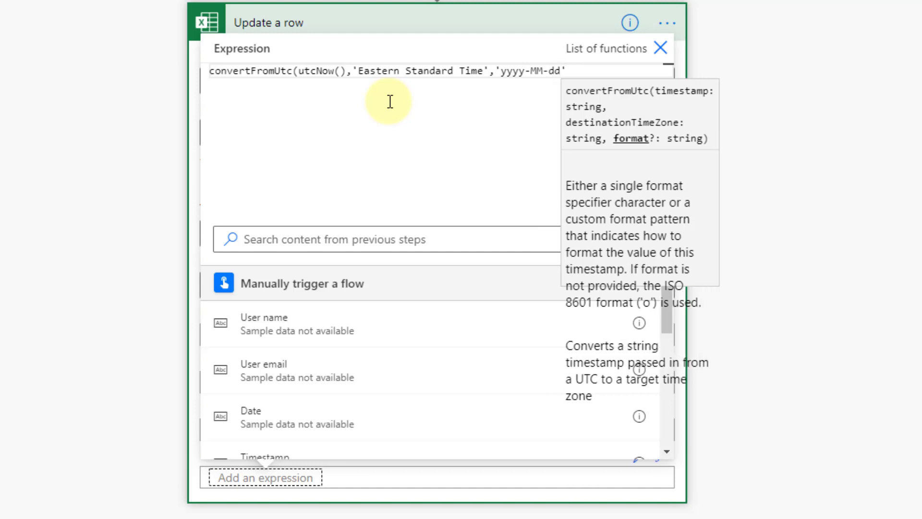
text('))
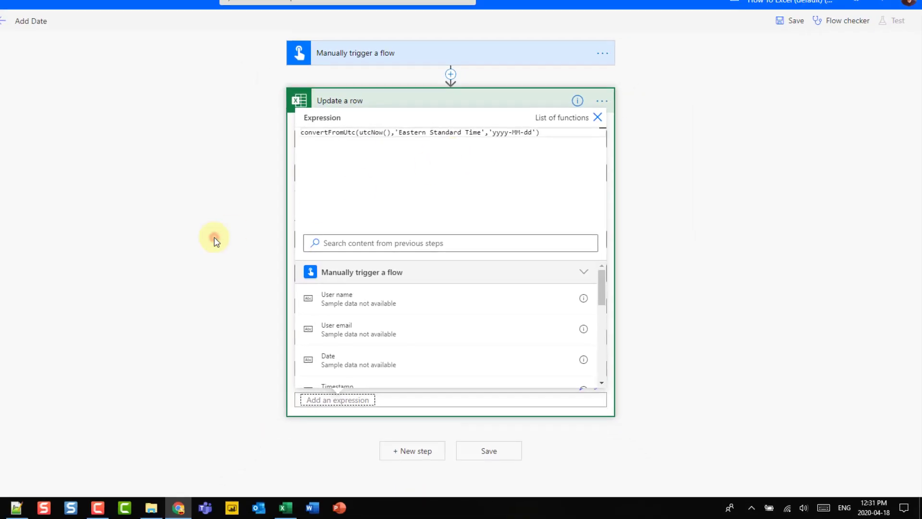
click(215, 242)
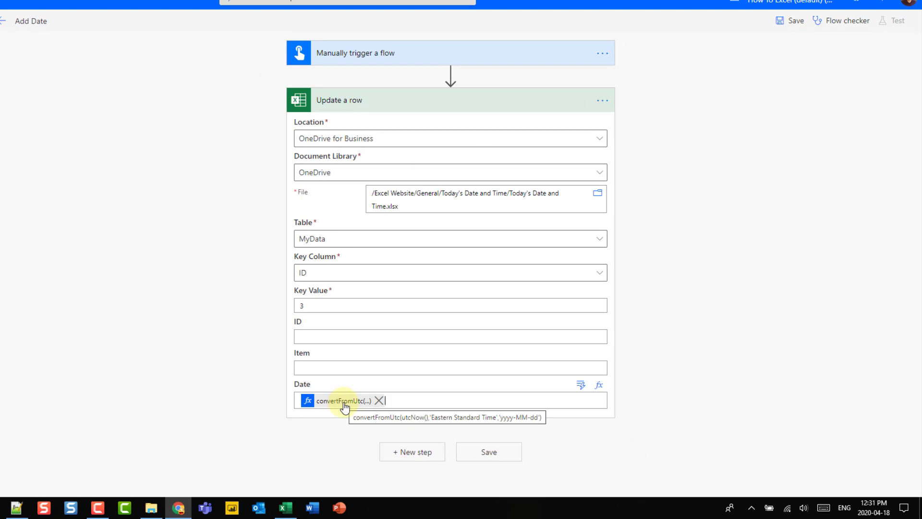
Step: Save the Add Date flow and test it by performing the trigger action, running it with the Excel Online (Business) connection
click(786, 25)
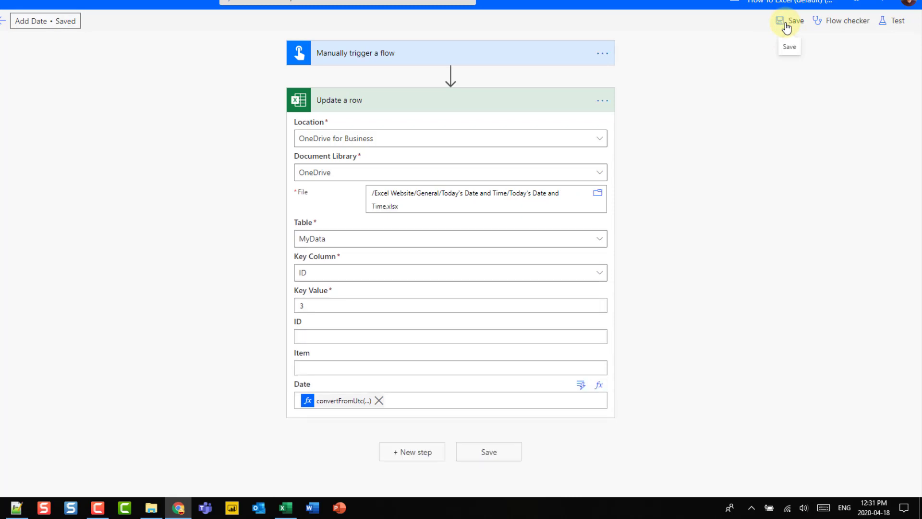
click(889, 25)
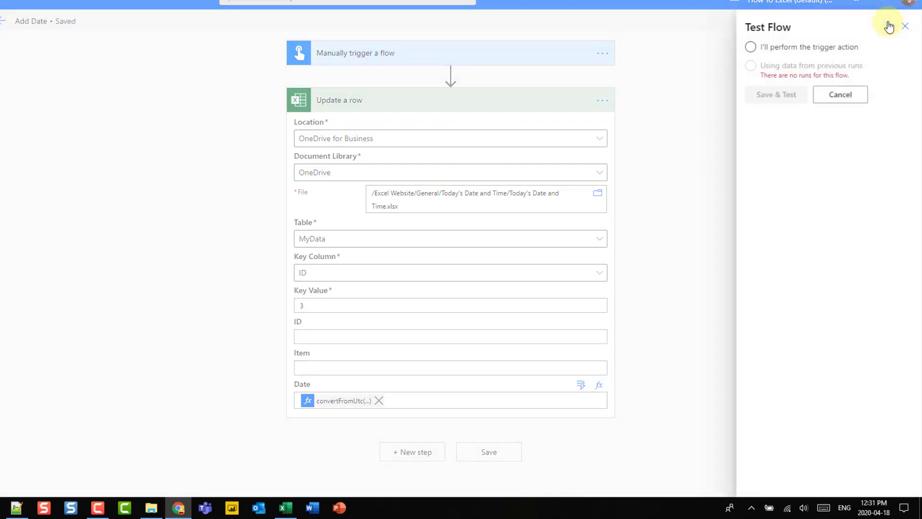
click(752, 47)
click(774, 99)
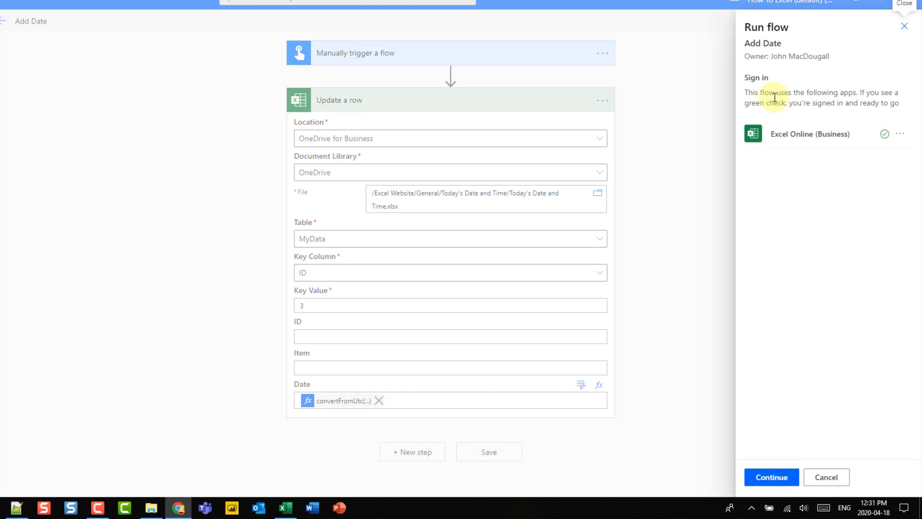
click(768, 478)
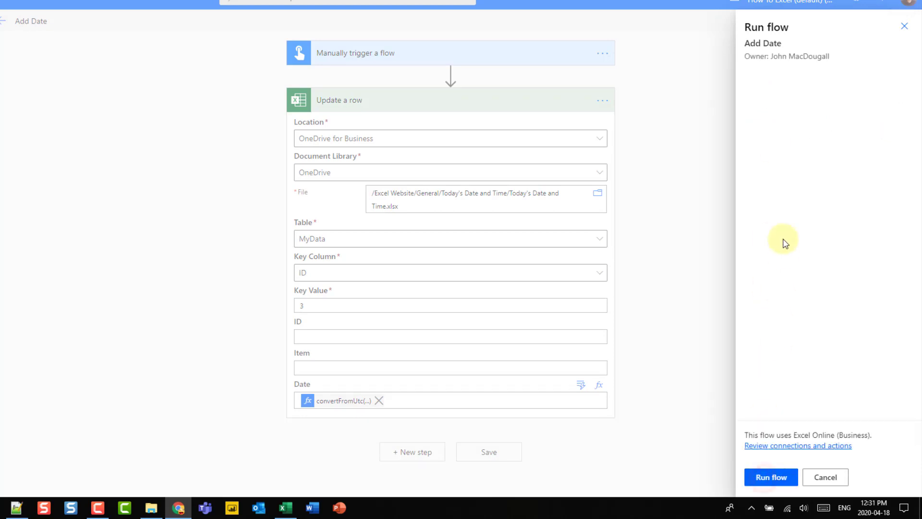
click(768, 478)
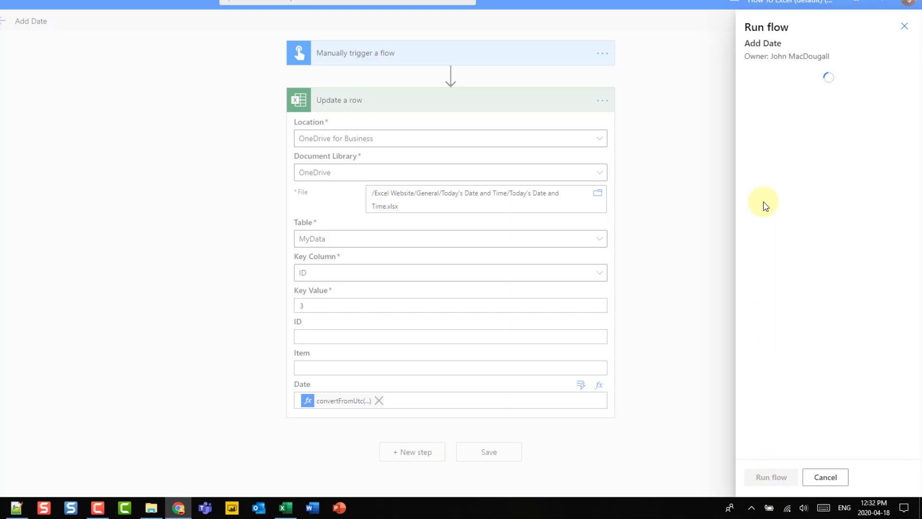
click(766, 478)
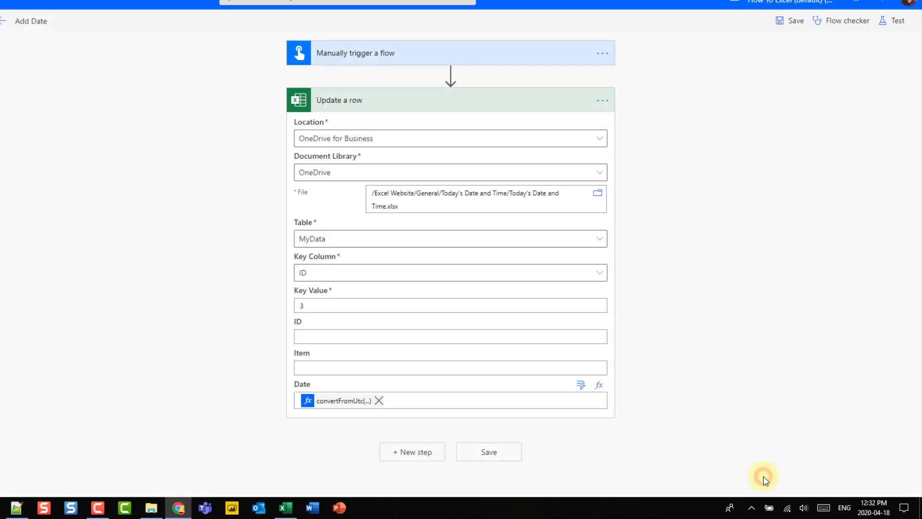
Step: Switch to the Excel workbook and examine the full Date value in cell D5 for ID 3
click(285, 508)
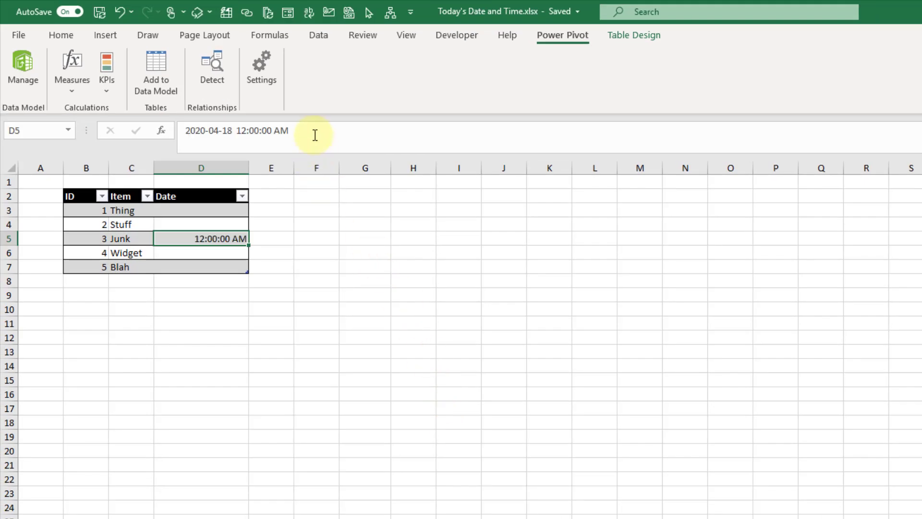
drag(313, 135, 165, 130)
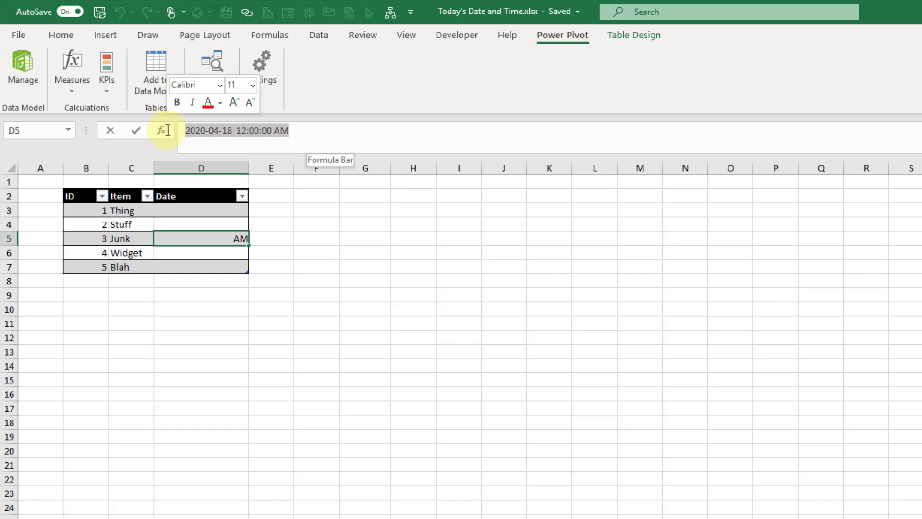
key(Escape)
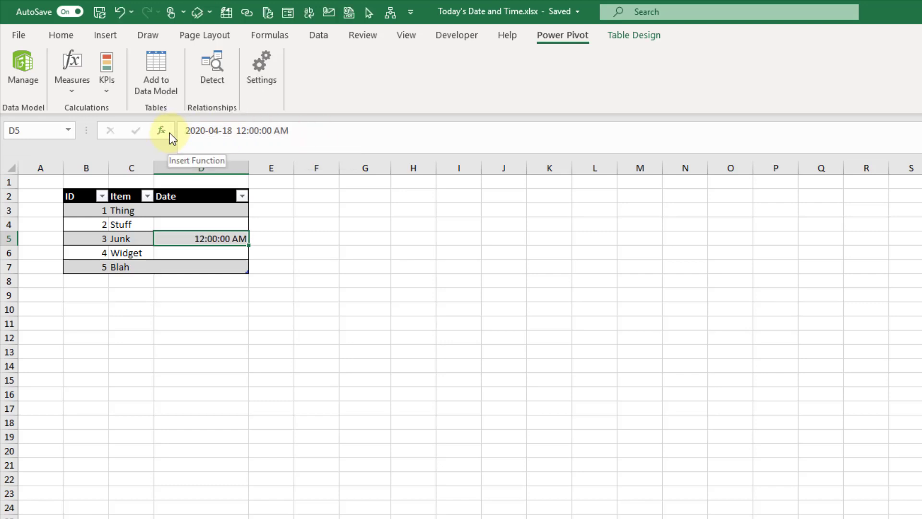
Step: Format the table's Date column cells D3:D7 as Short Date and select the date in D5
drag(192, 211, 199, 263)
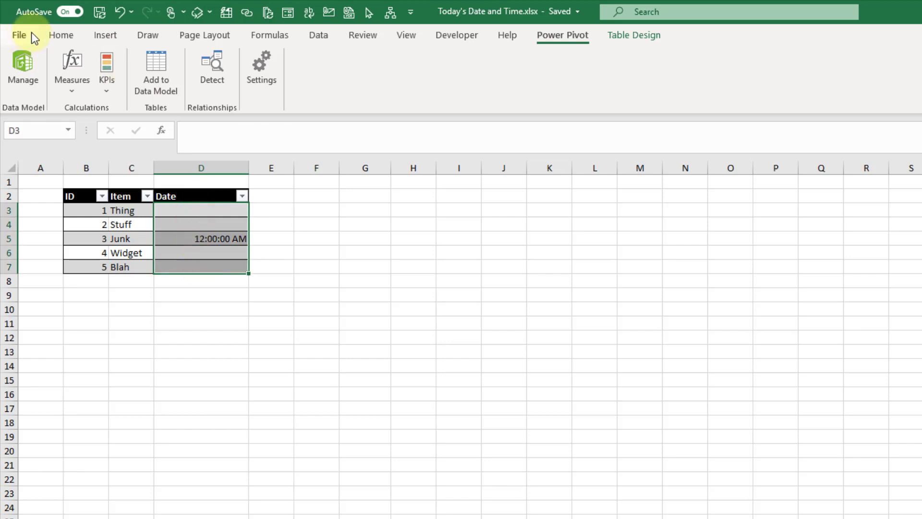
click(51, 33)
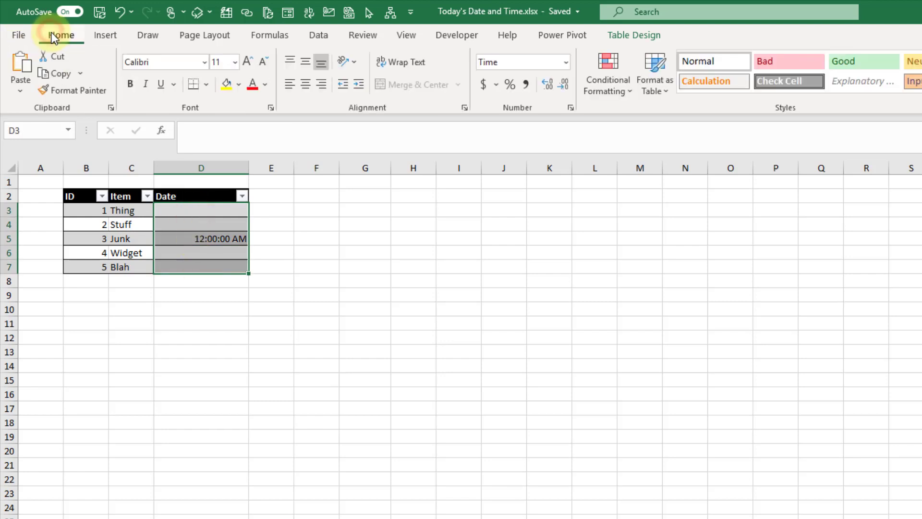
click(566, 61)
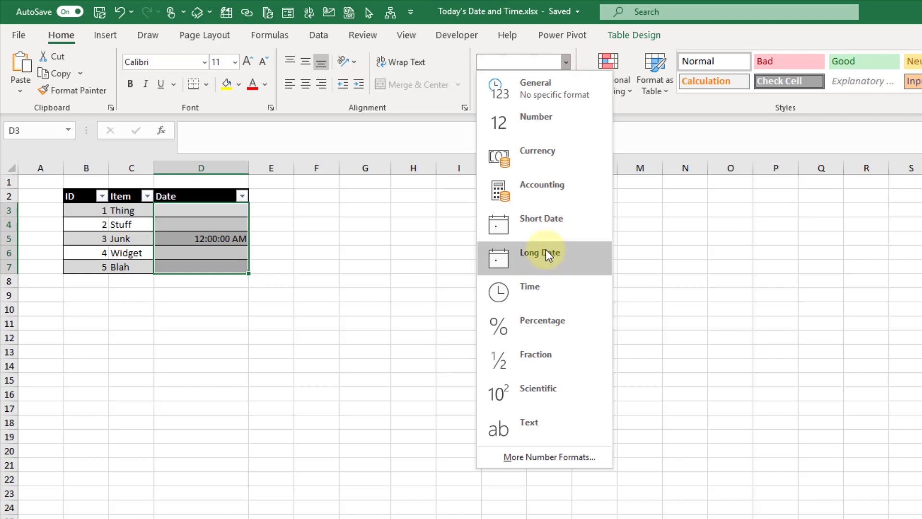
click(545, 223)
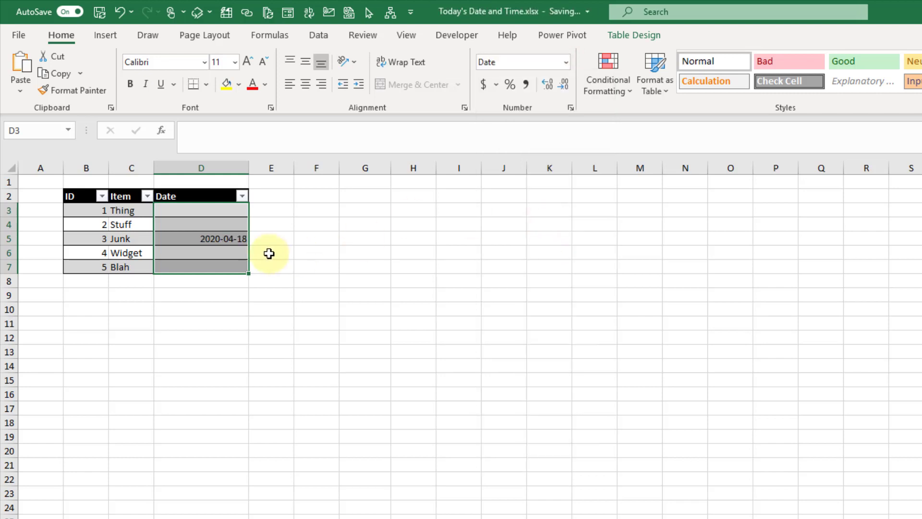
click(207, 239)
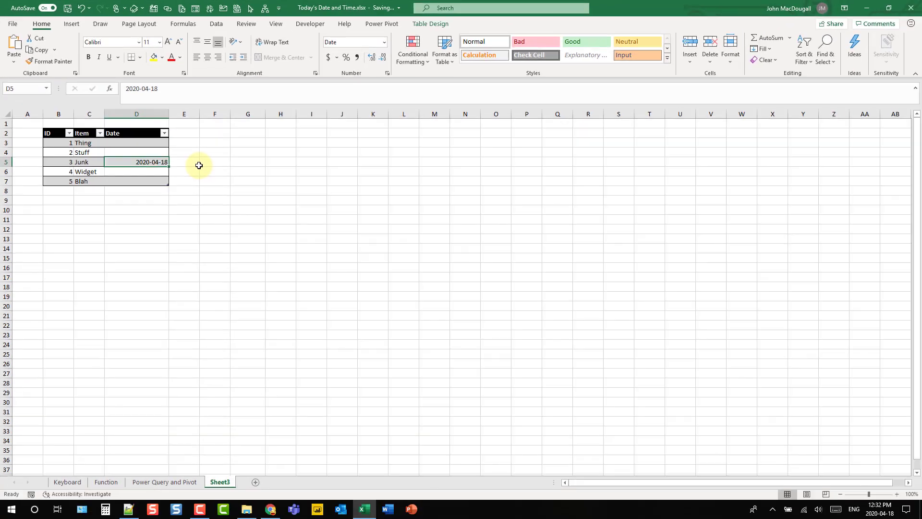
Step: Switch to Power Automate, edit the Add Date flow, and replace the format in the Date field's convertFromUtc expression with hh:mm:ss
click(272, 509)
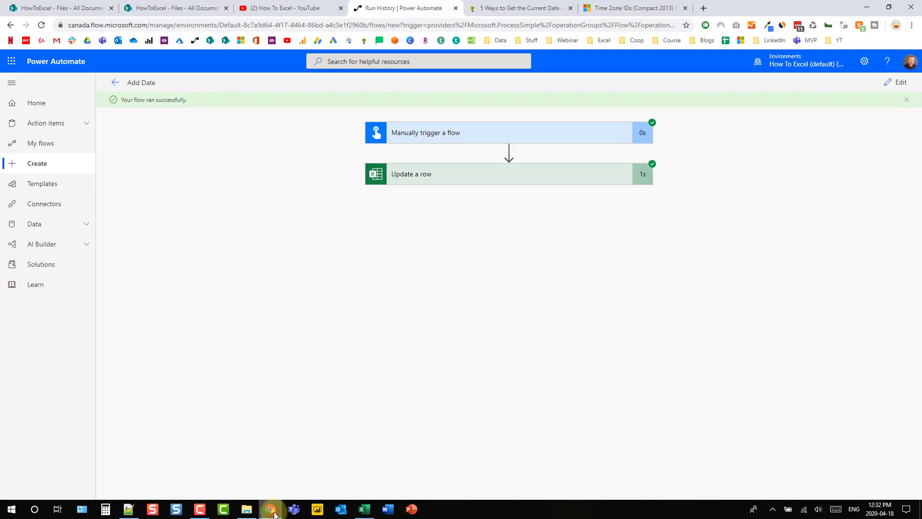
click(893, 82)
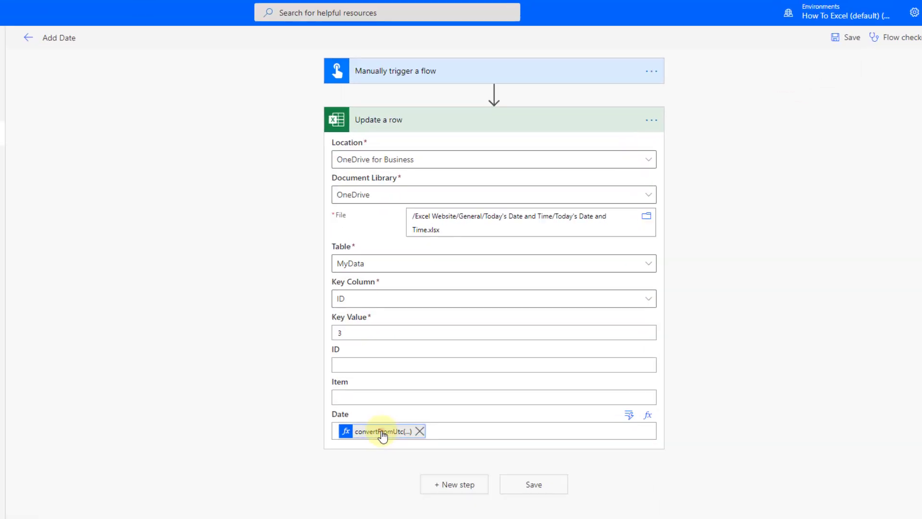
click(417, 416)
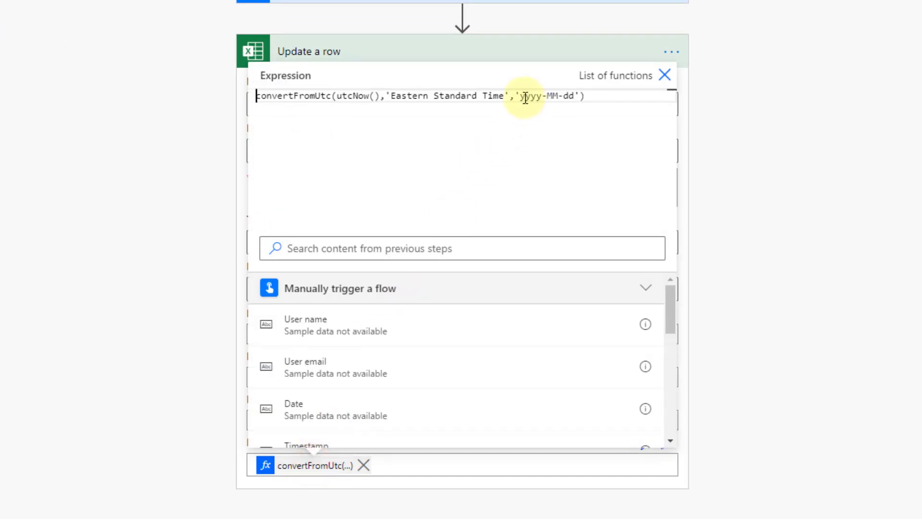
drag(521, 95, 576, 95)
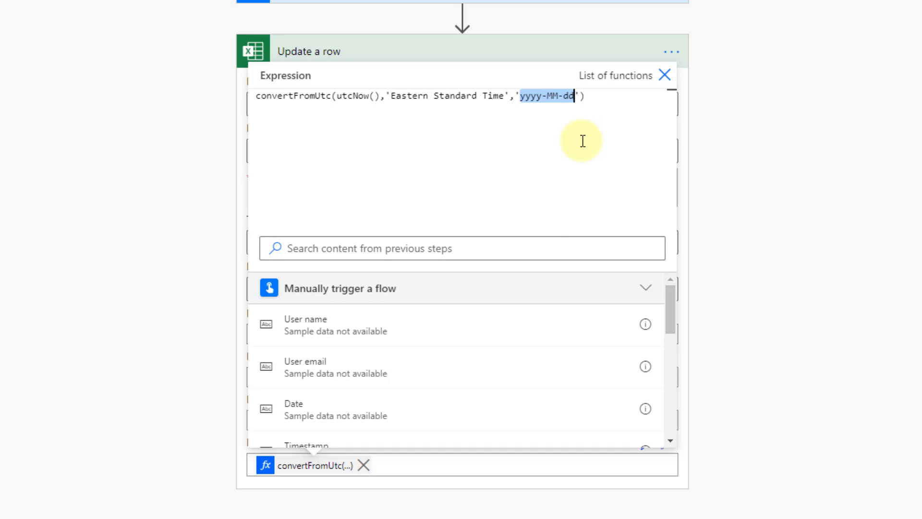
text(hh:mm)
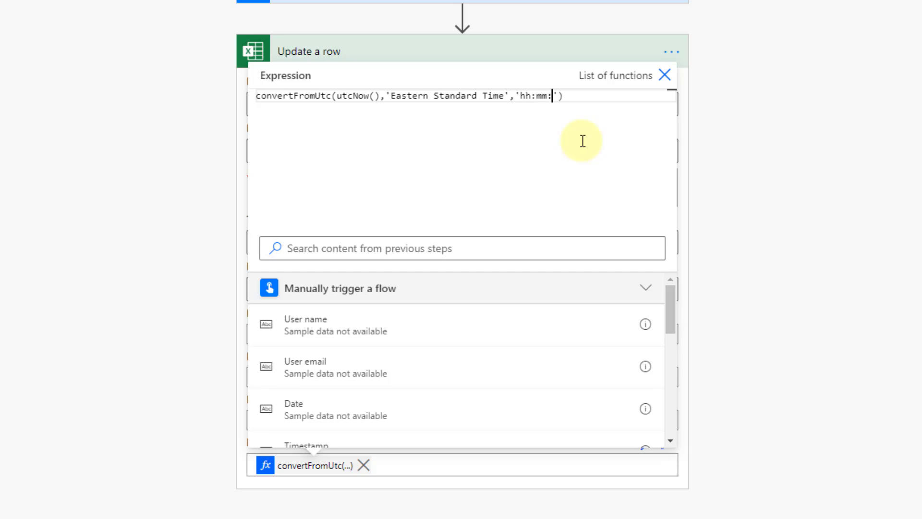
text(:ss)
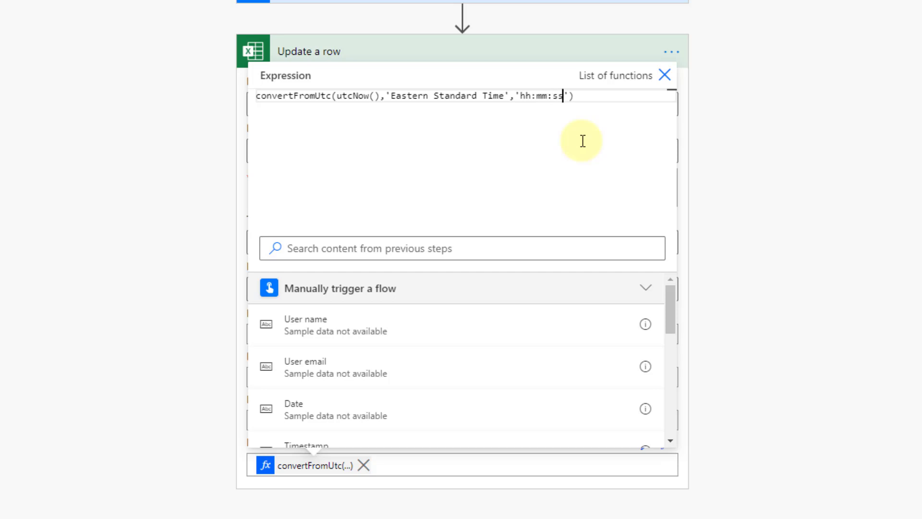